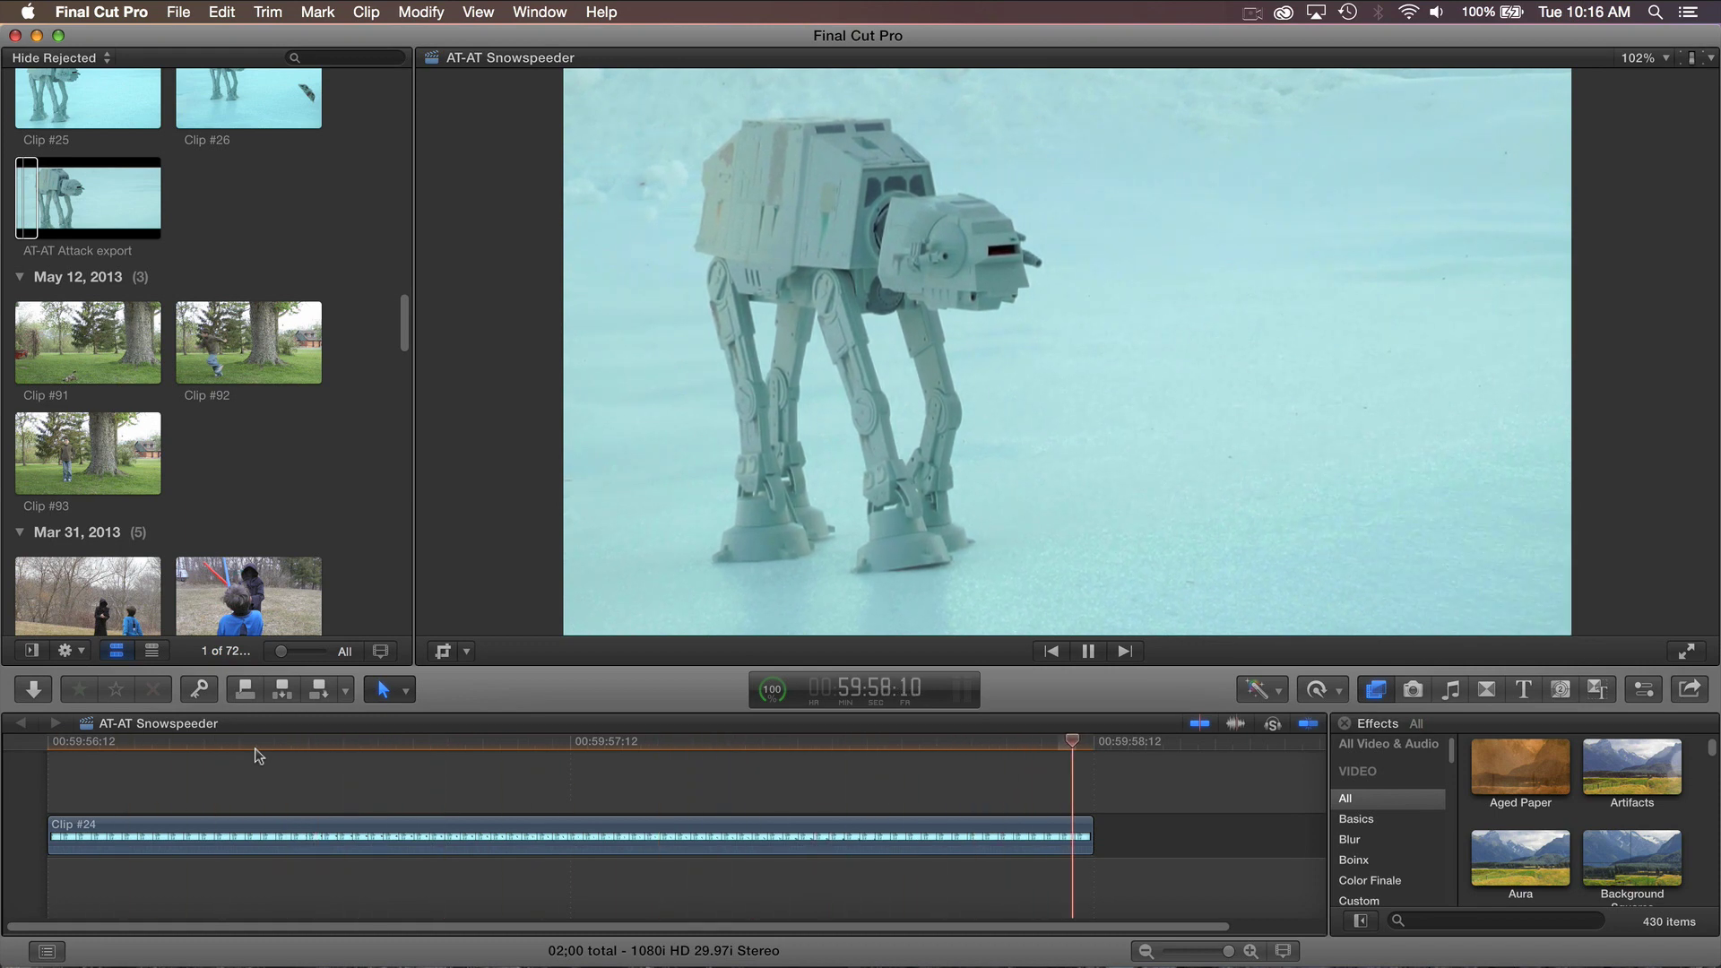
# Step: Stop playback and move the playhead to the snowspeeder frame at 59:57:00
pyautogui.press('space')
pyautogui.moveTo(237, 743); pyautogui.dragTo(374, 742)
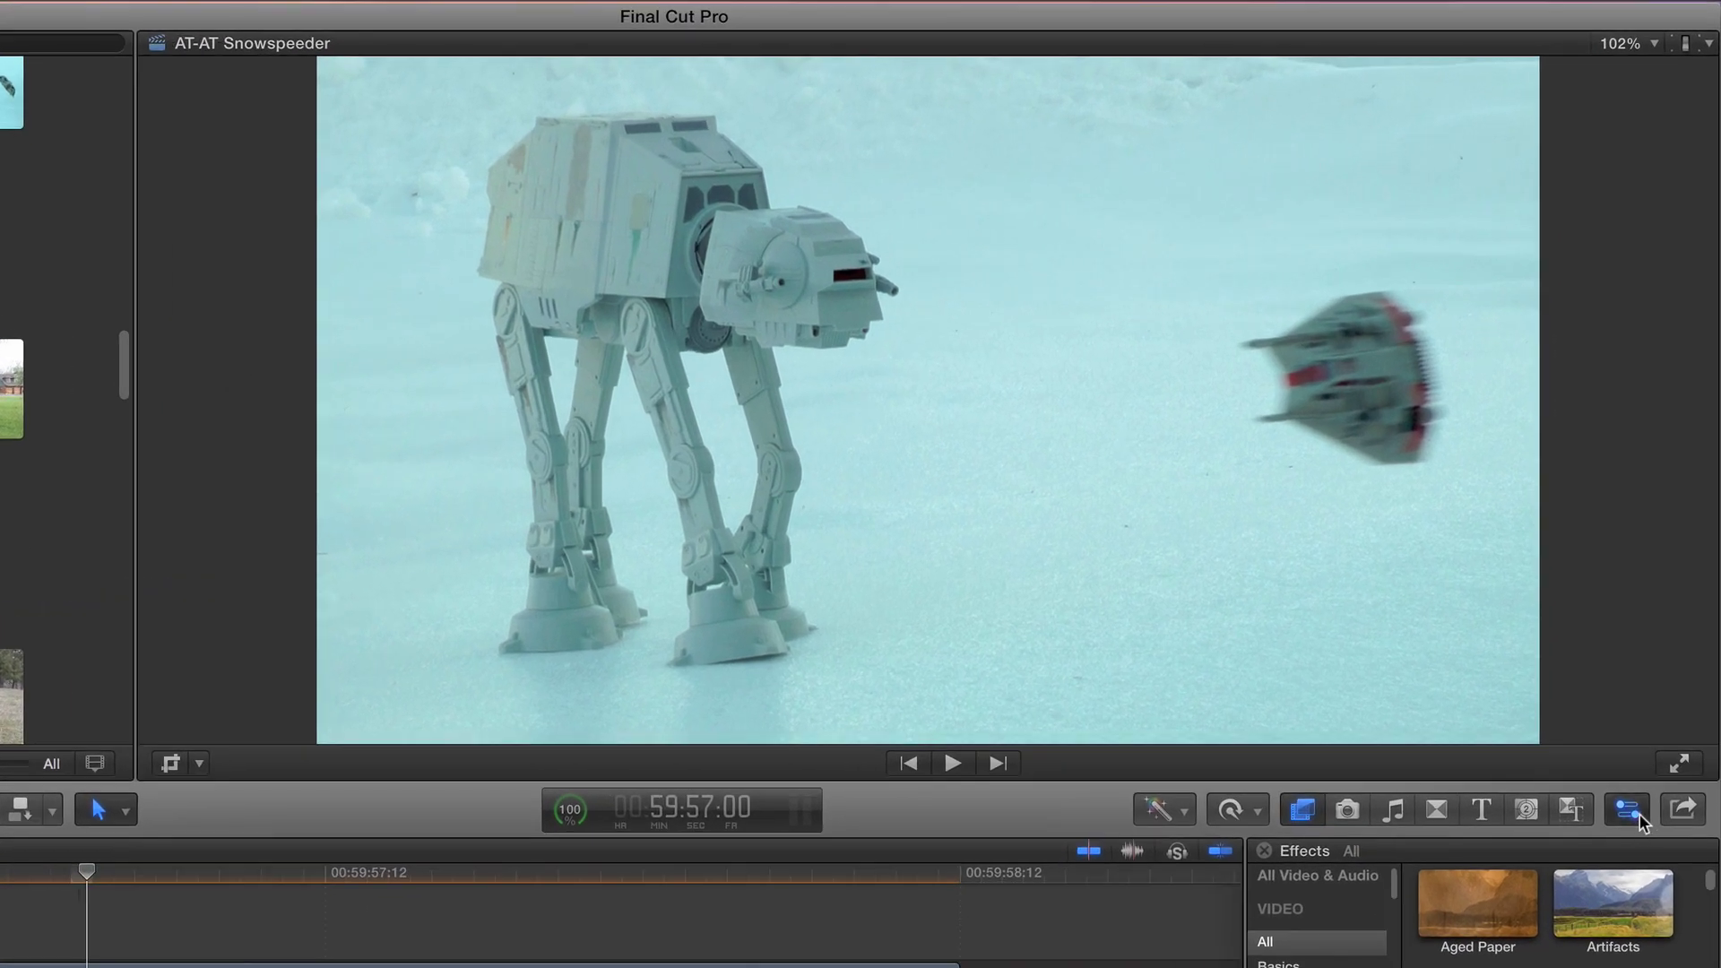
# Step: Show Clip #24's inspector, turn off skimming and snapping, and list FanFilmFX generators
pyautogui.click(1629, 688)
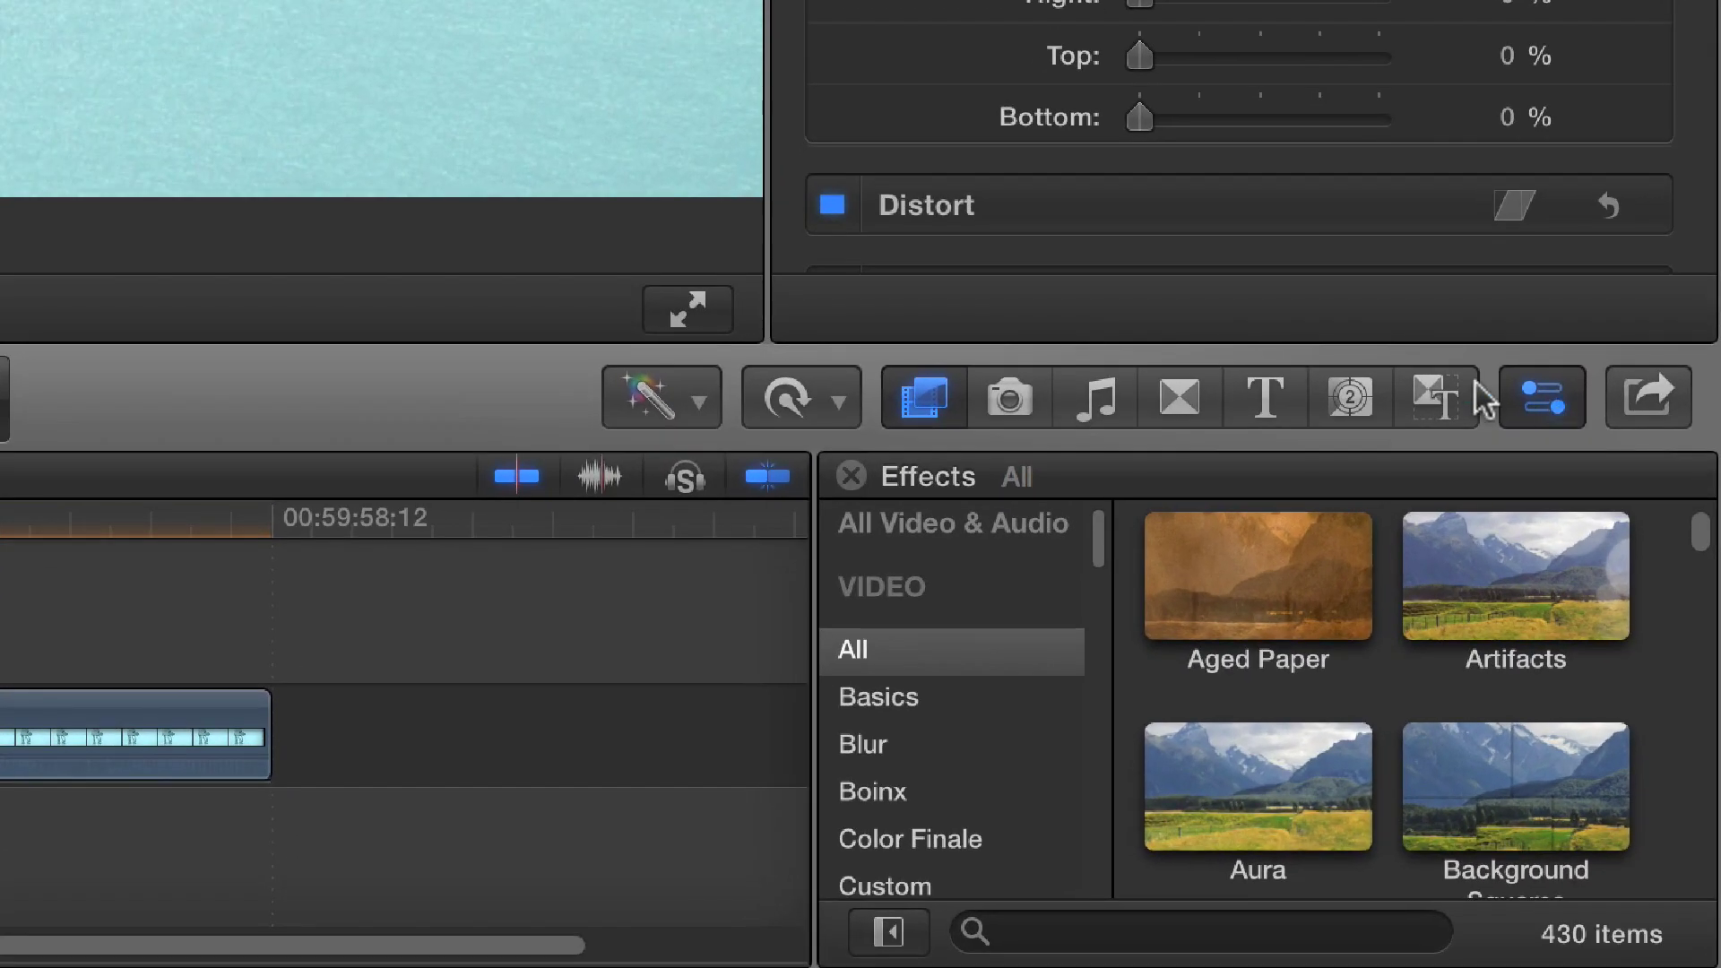
pyautogui.click(524, 476)
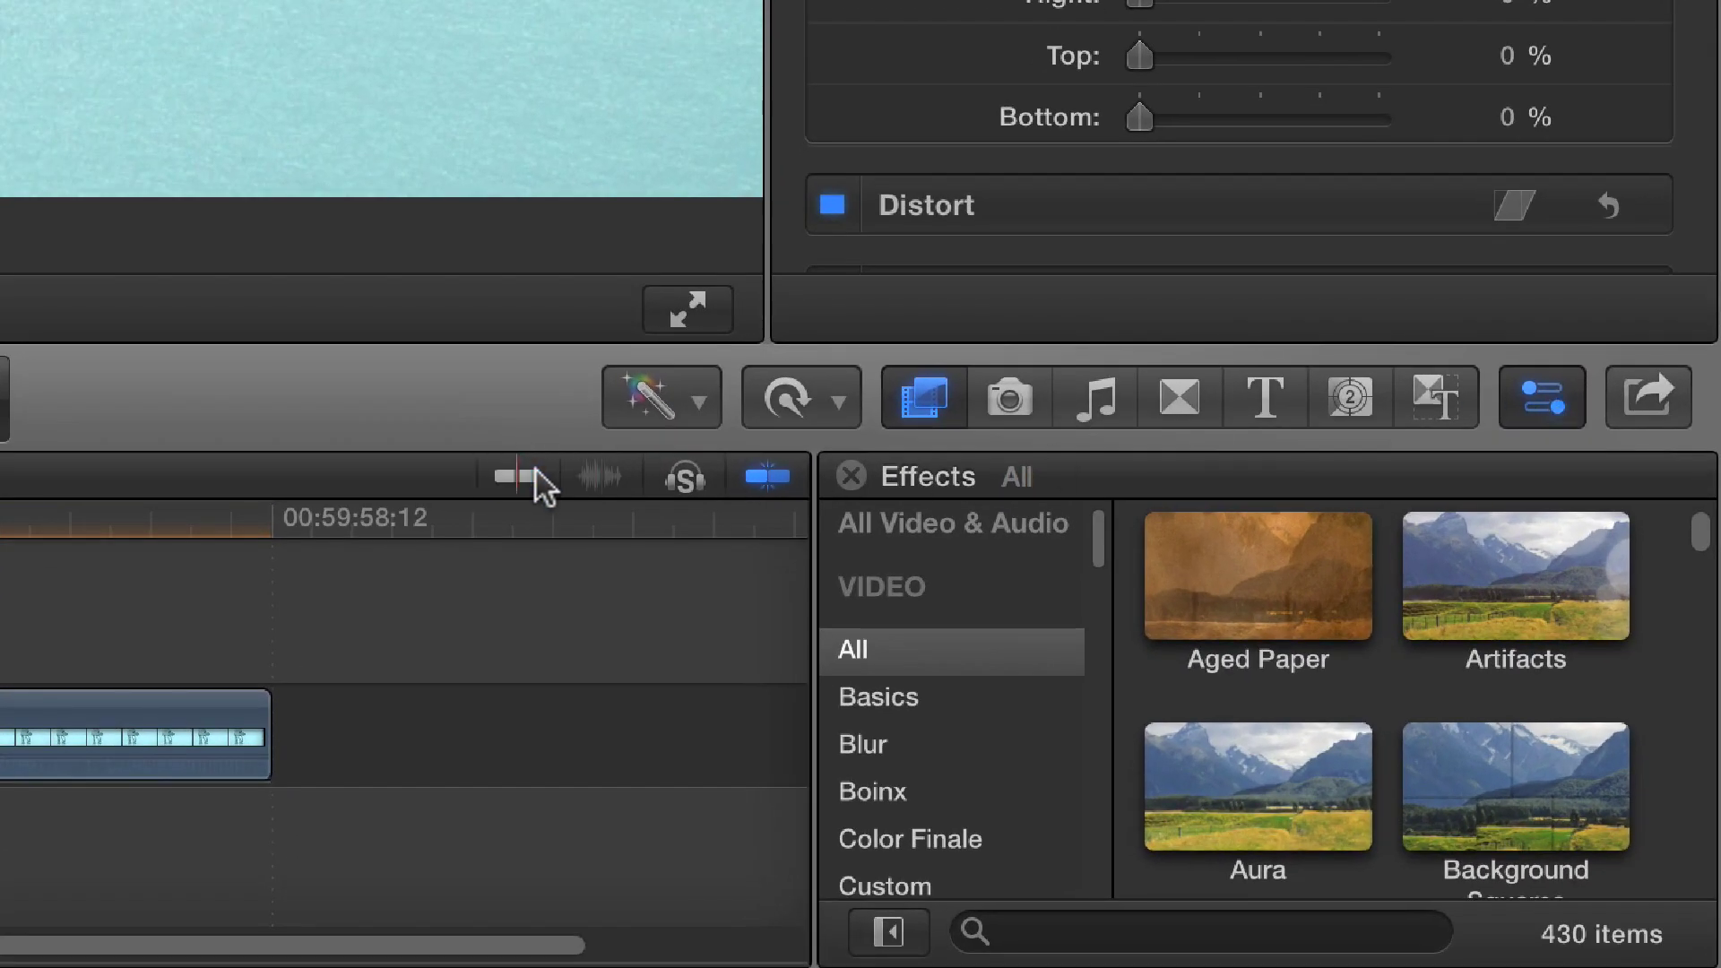
pyautogui.click(788, 486)
pyautogui.click(1360, 408)
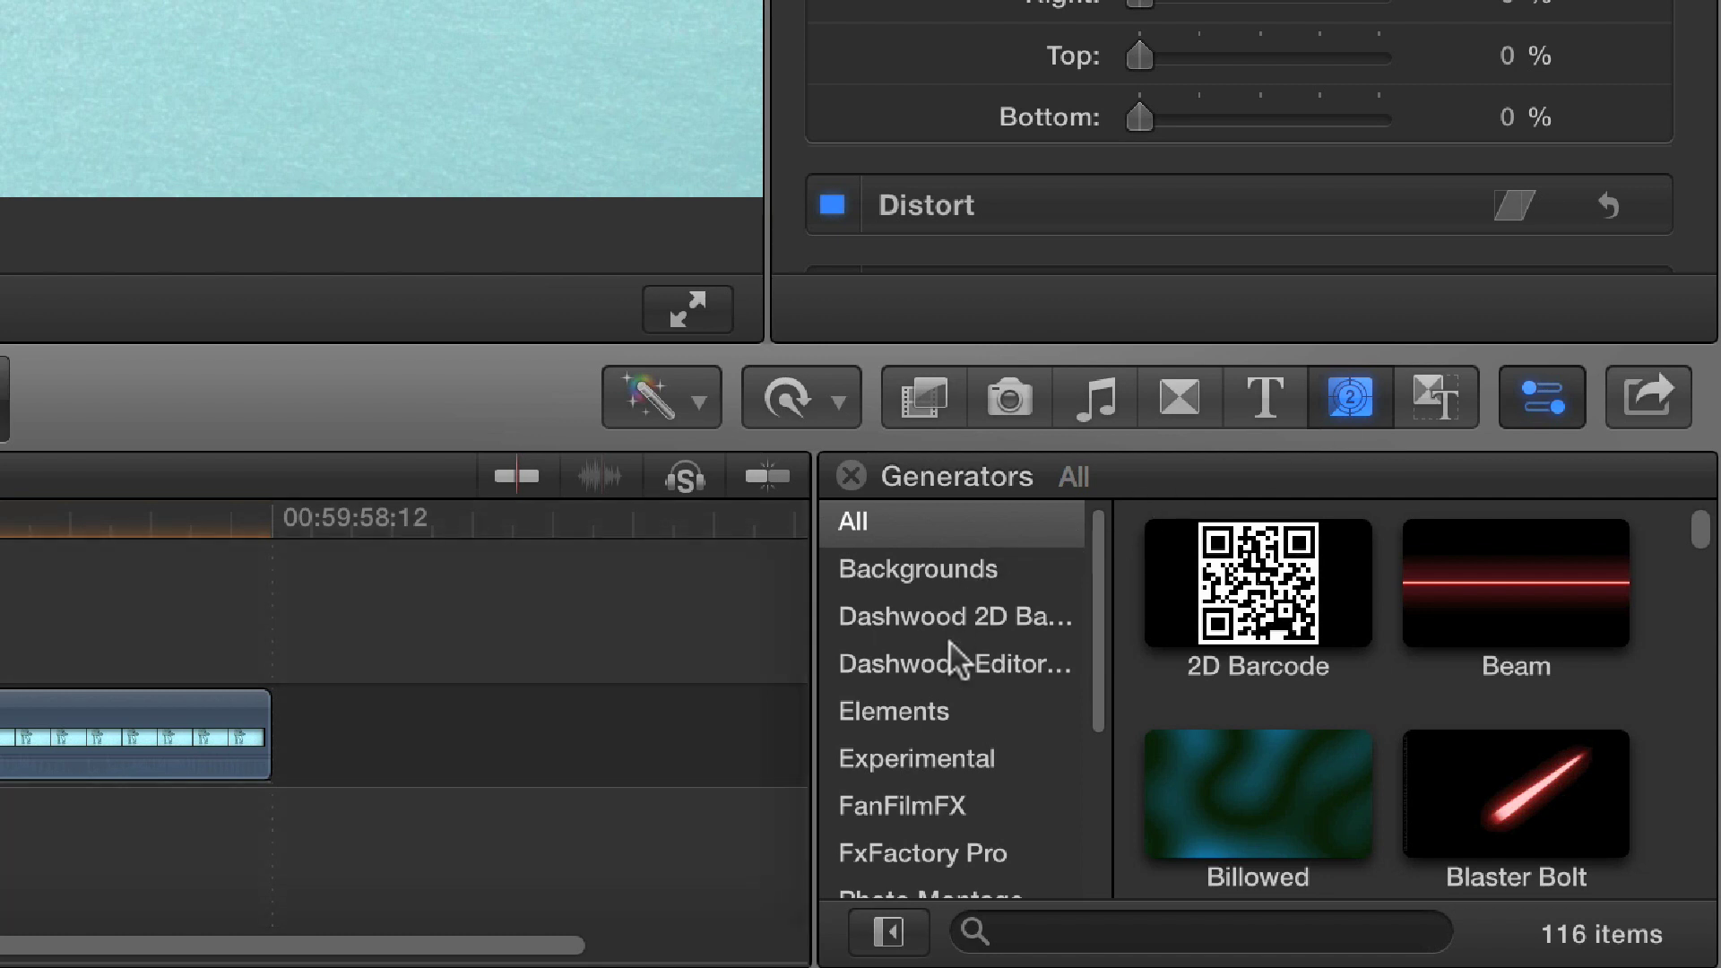
pyautogui.click(986, 803)
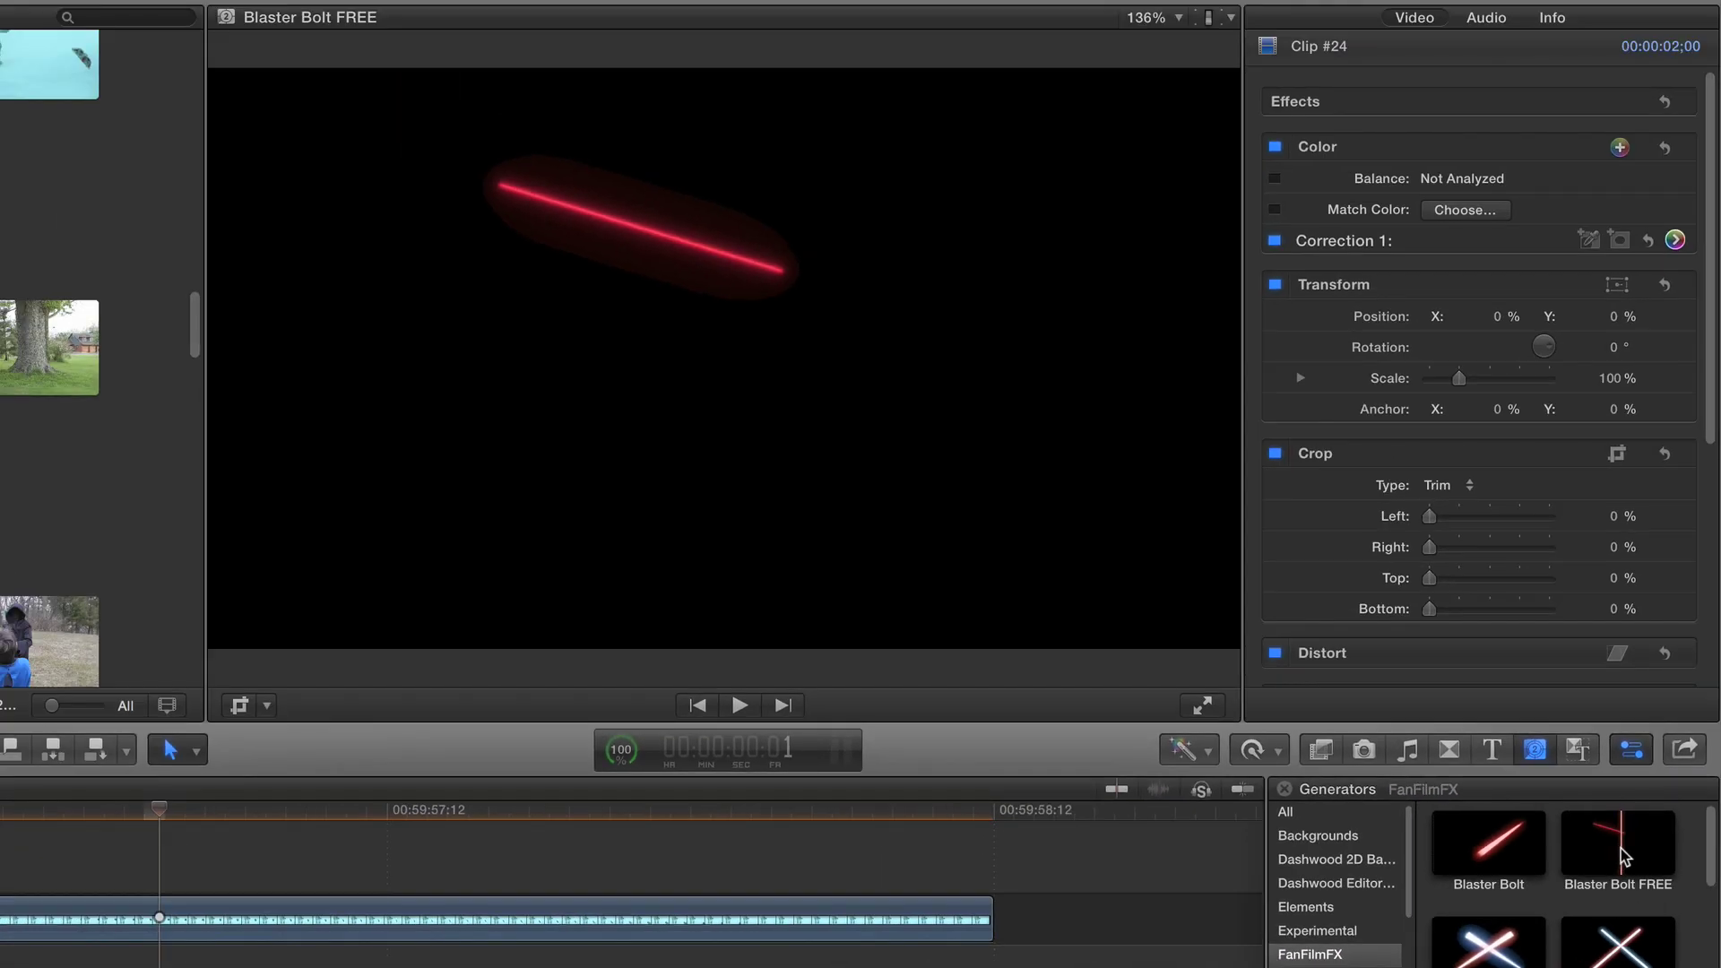
# Step: Add Blaster Bolt FREE above Clip #24 and preview the bolt
pyautogui.click(1580, 850)
pyautogui.moveTo(1618, 843); pyautogui.dragTo(69, 874)
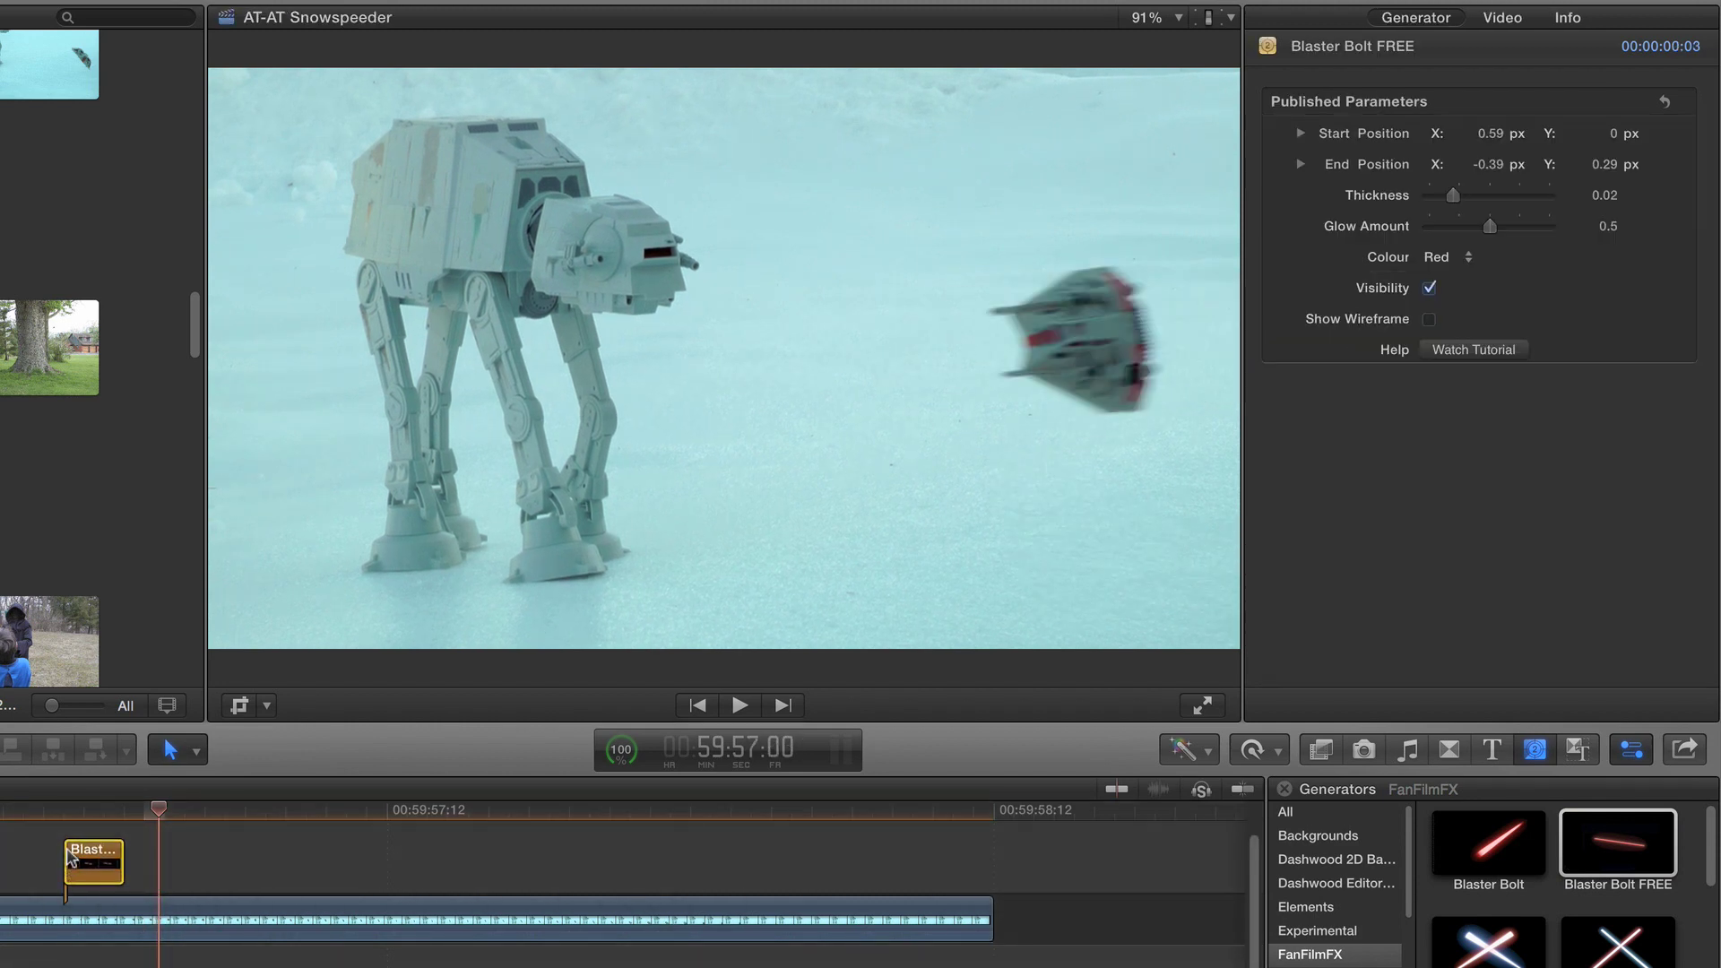
pyautogui.press('space')
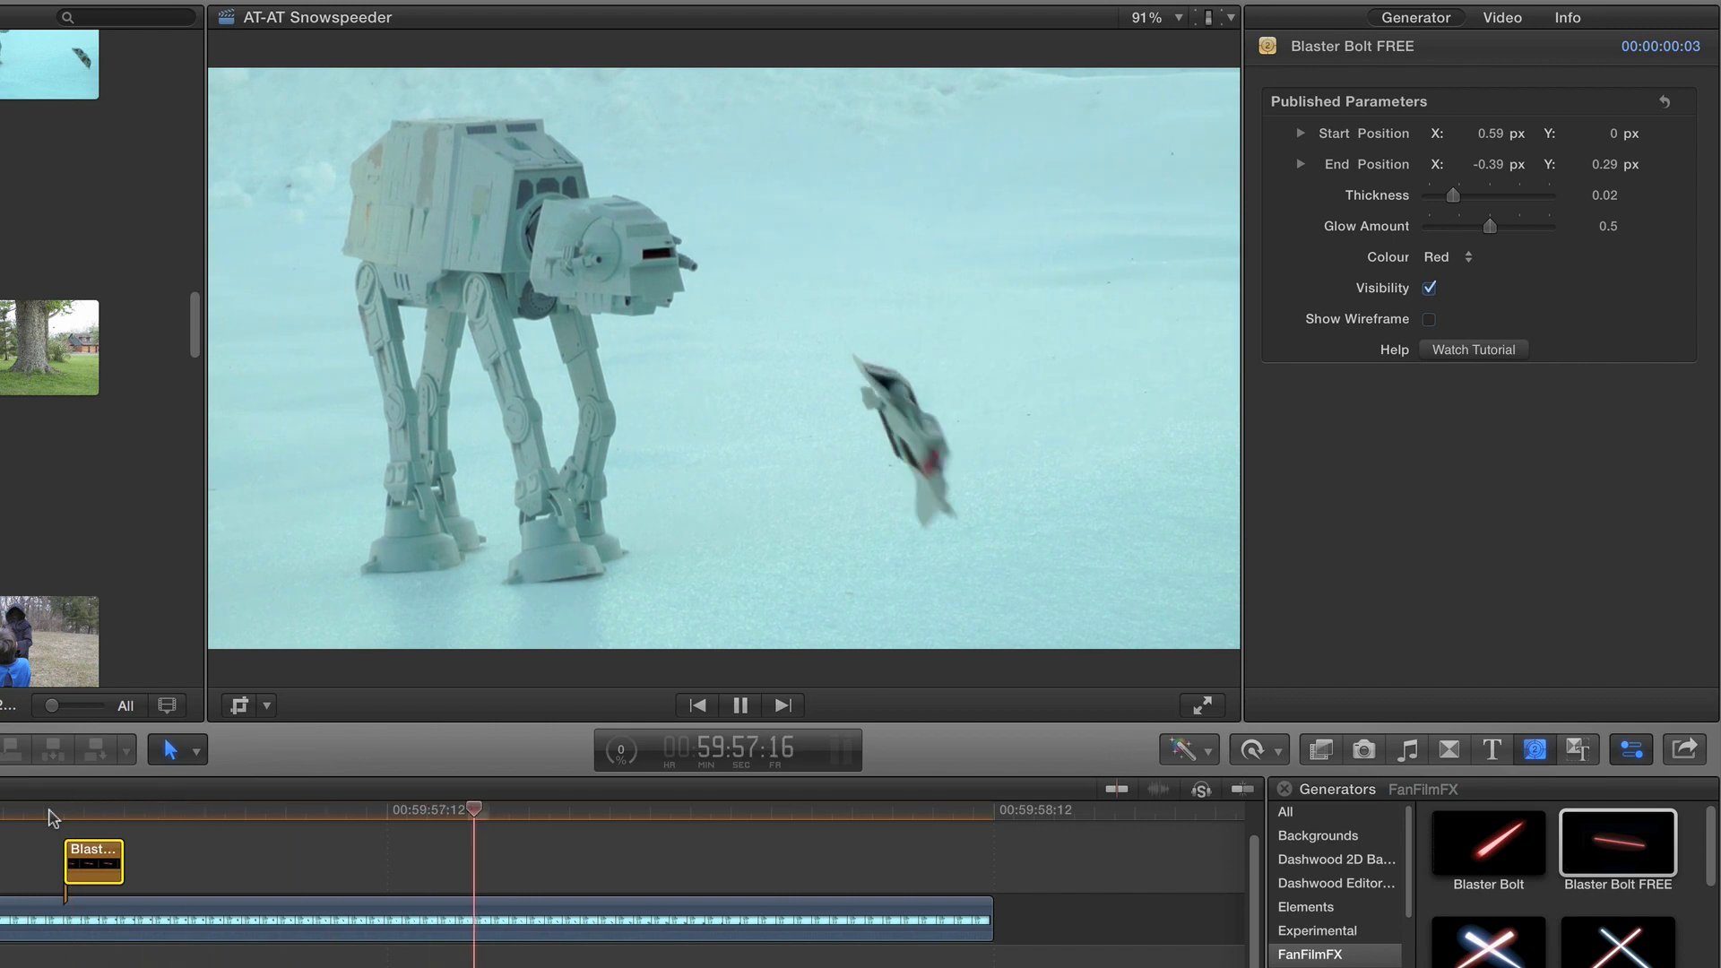
pyautogui.press('space')
# Step: Return to the clip start and lengthen the Blaster clip by one frame
pyautogui.click(78, 816)
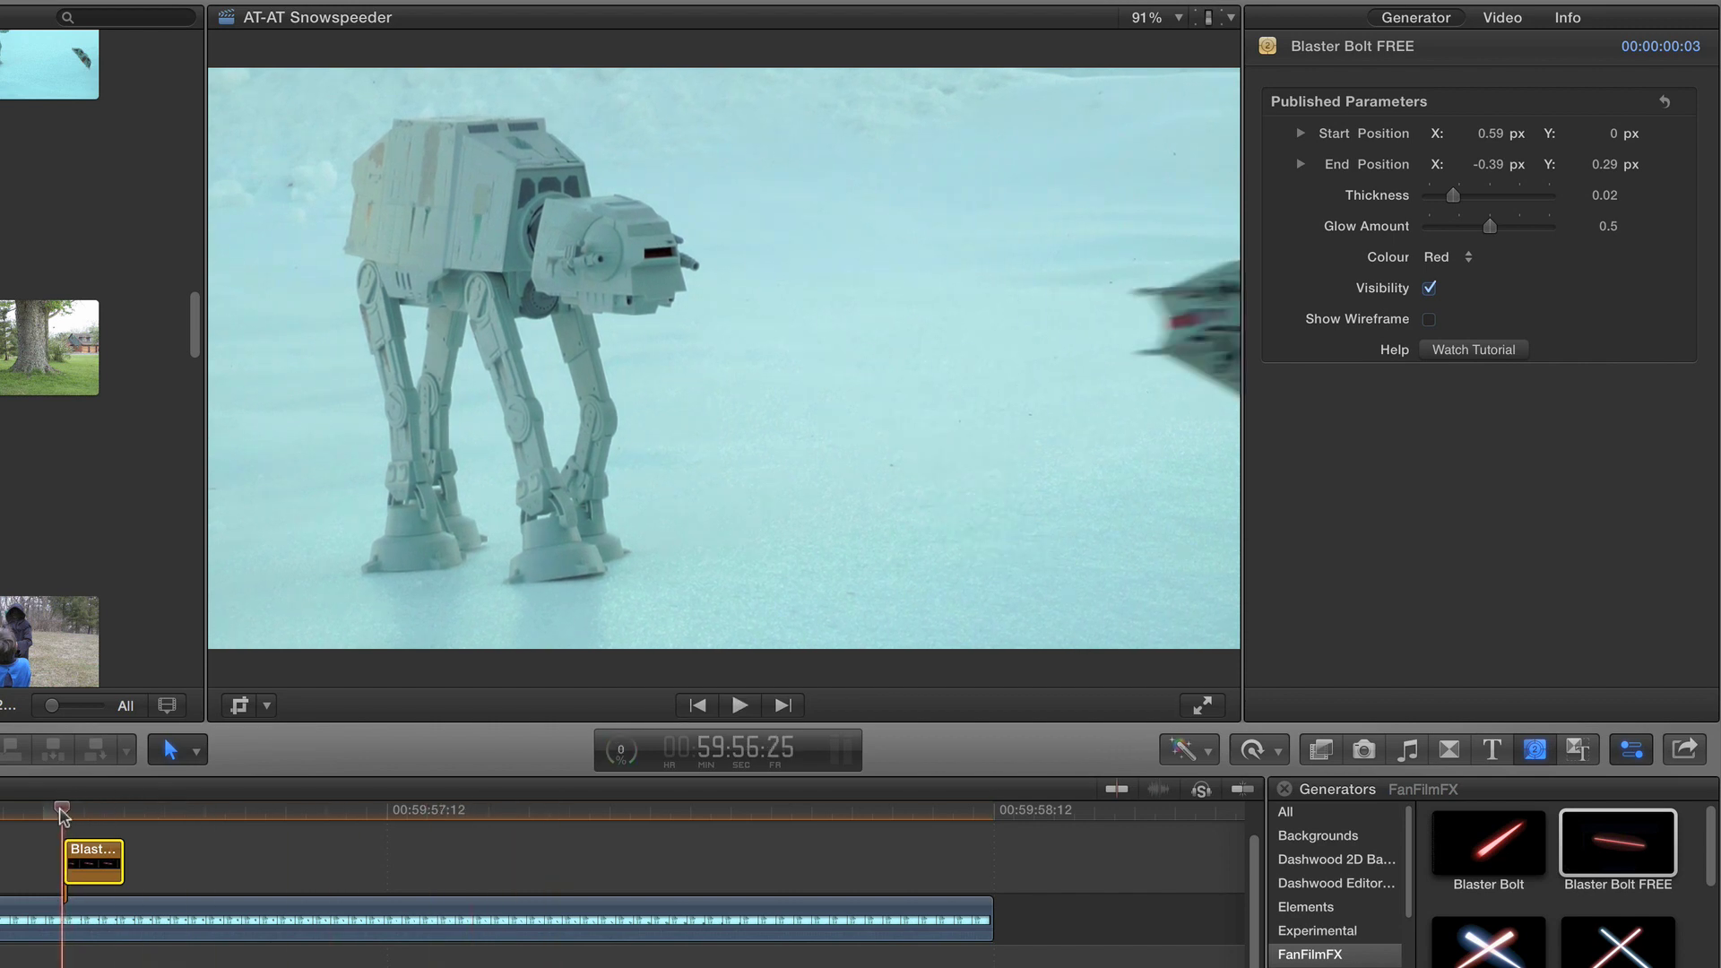
pyautogui.moveTo(78, 816)
pyautogui.mouseDown()
pyautogui.moveTo(55, 816)
pyautogui.moveTo(91, 817)
pyautogui.mouseUp()
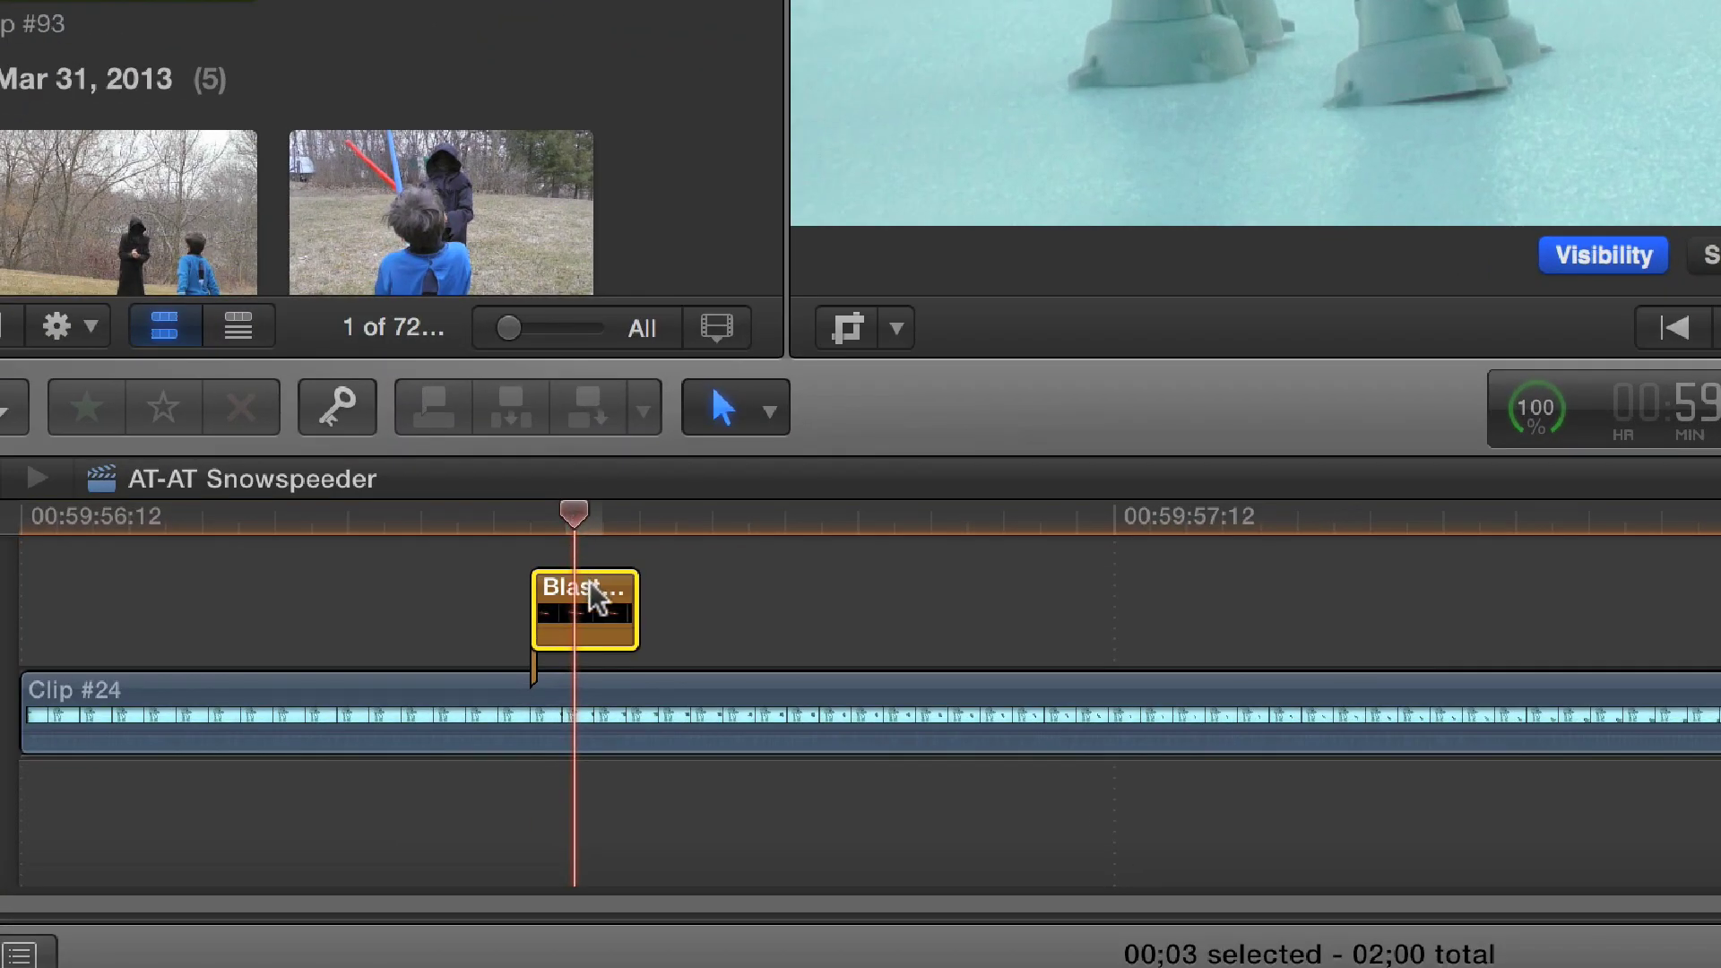
pyautogui.moveTo(637, 609); pyautogui.dragTo(710, 619)
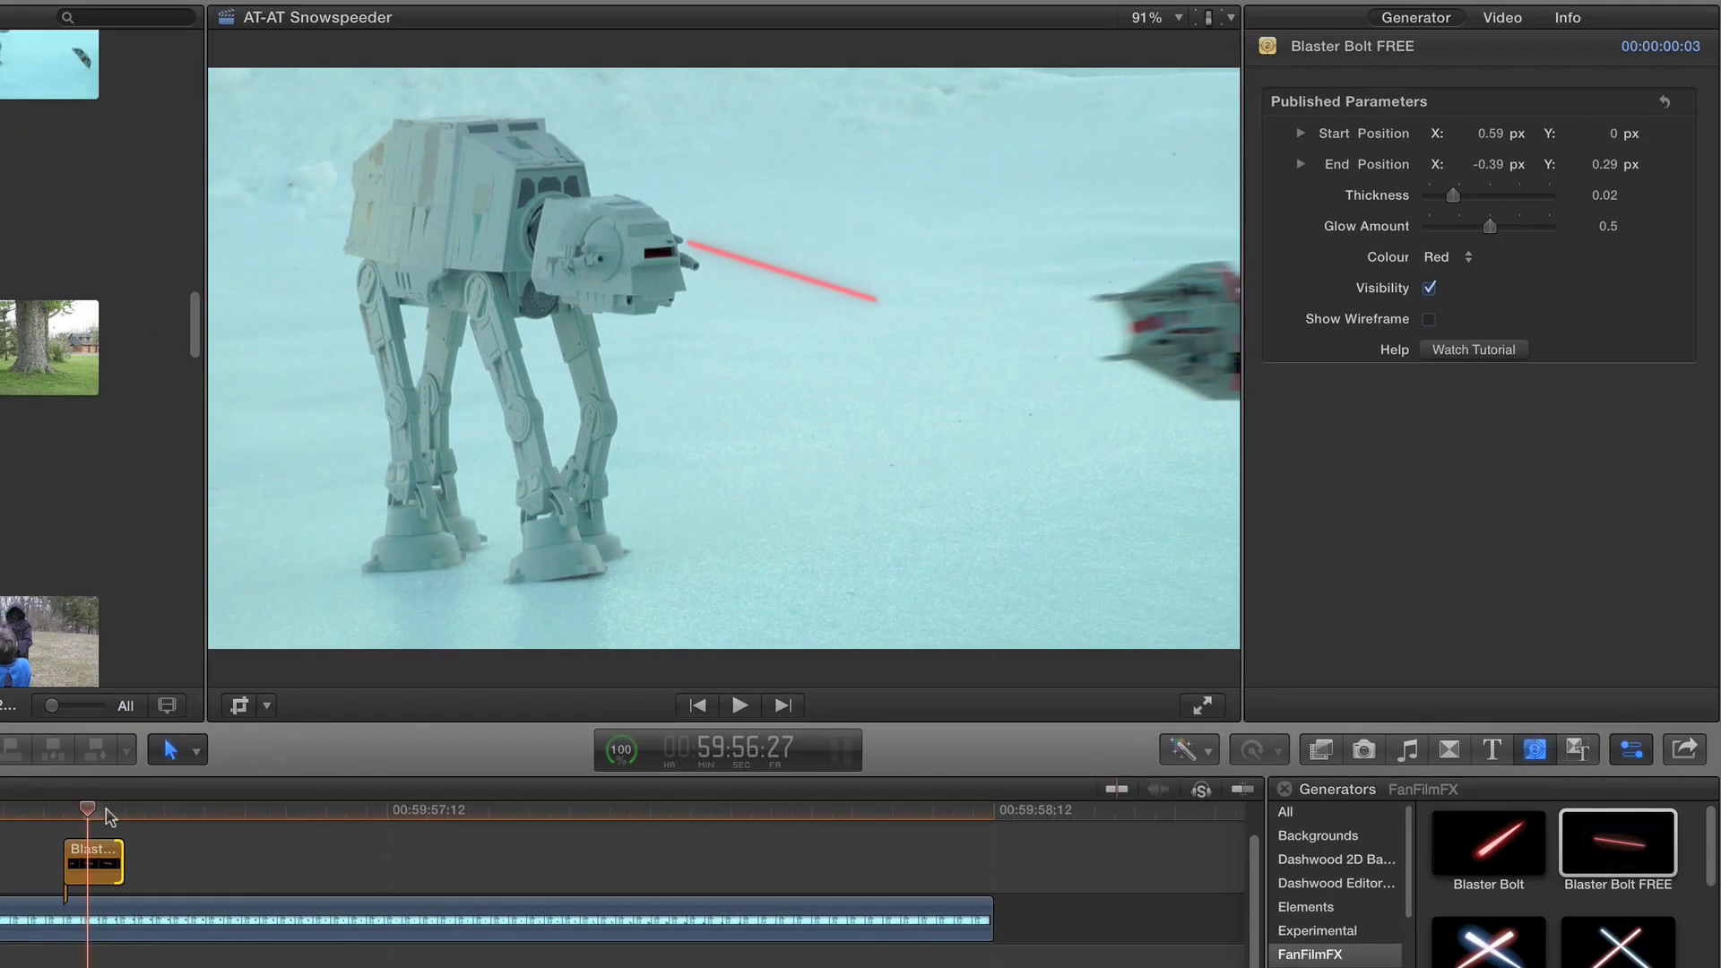
# Step: Run the red bolt level from the snowspeeder past the AT-AT's legs, thickened to 0.05
pyautogui.click(95, 847)
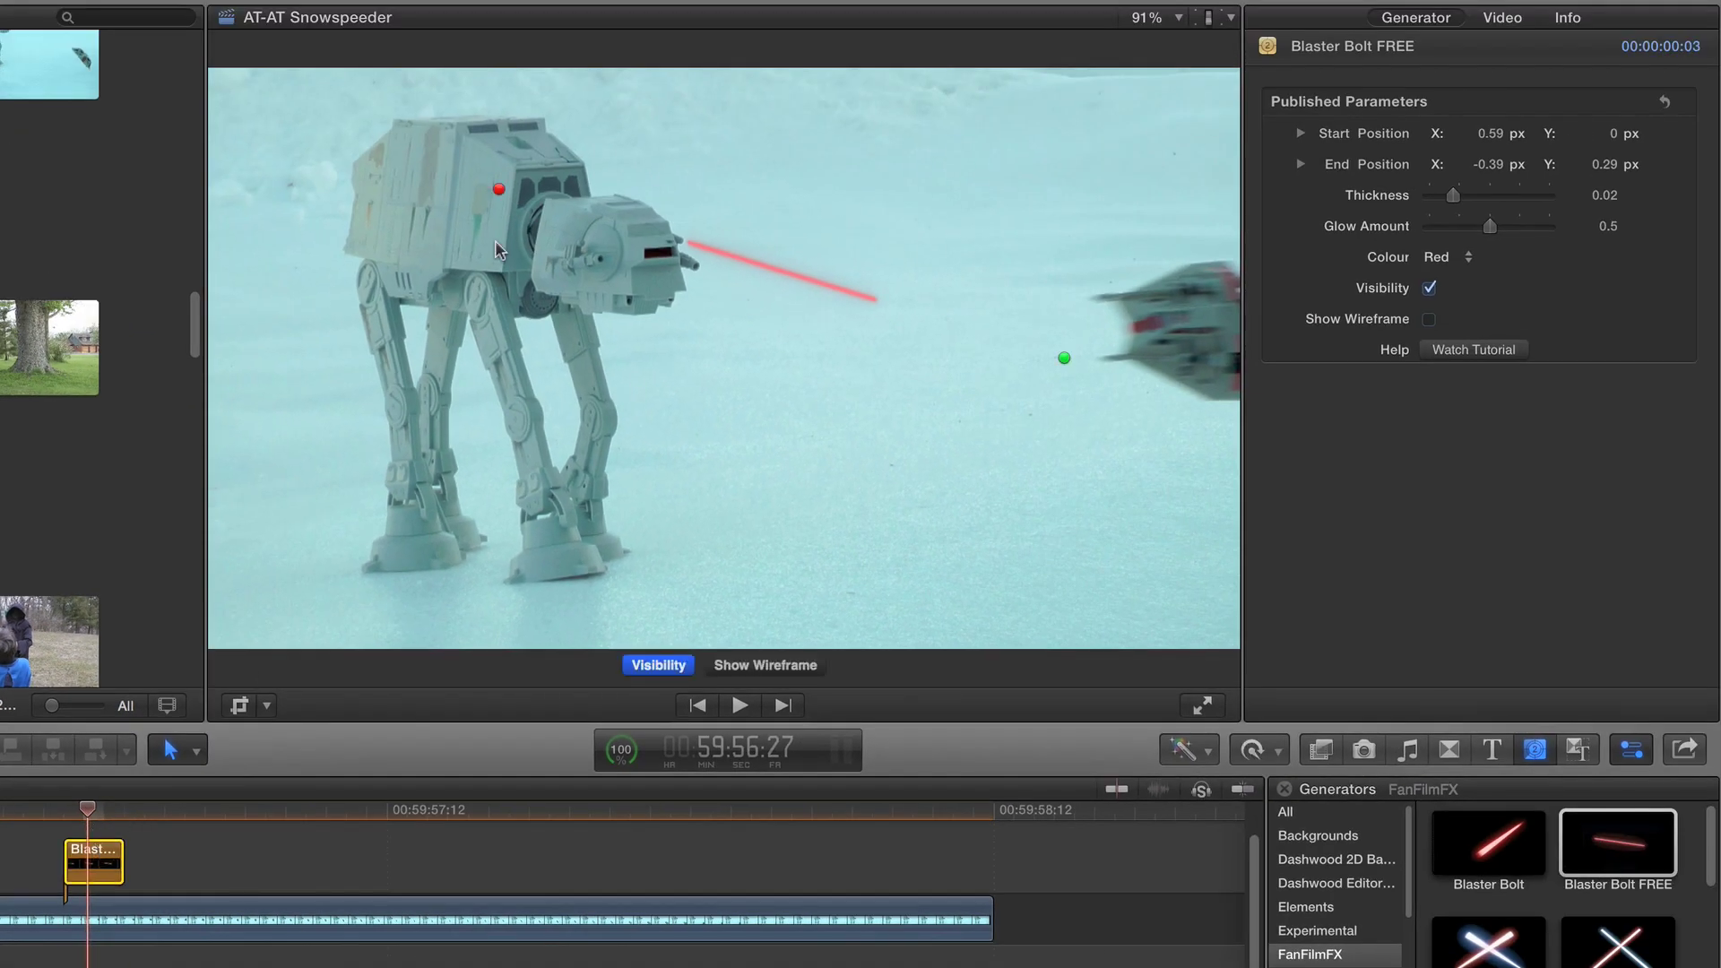
pyautogui.moveTo(498, 190); pyautogui.dragTo(487, 388)
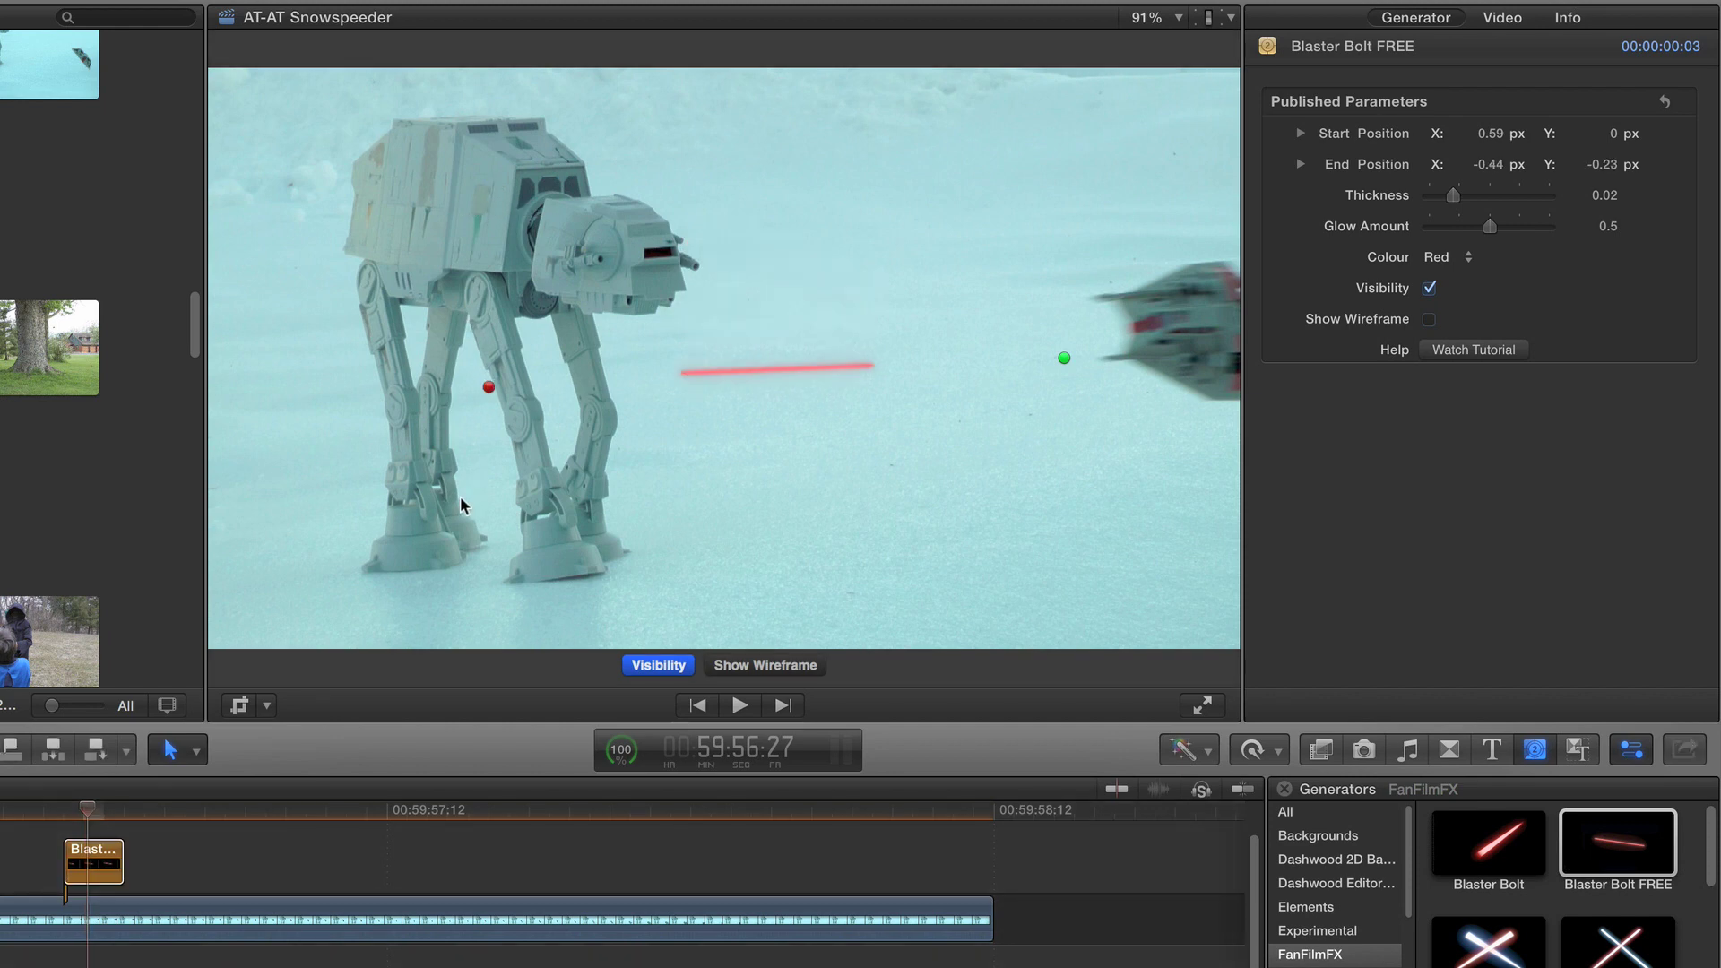
pyautogui.moveTo(462, 503); pyautogui.dragTo(396, 480)
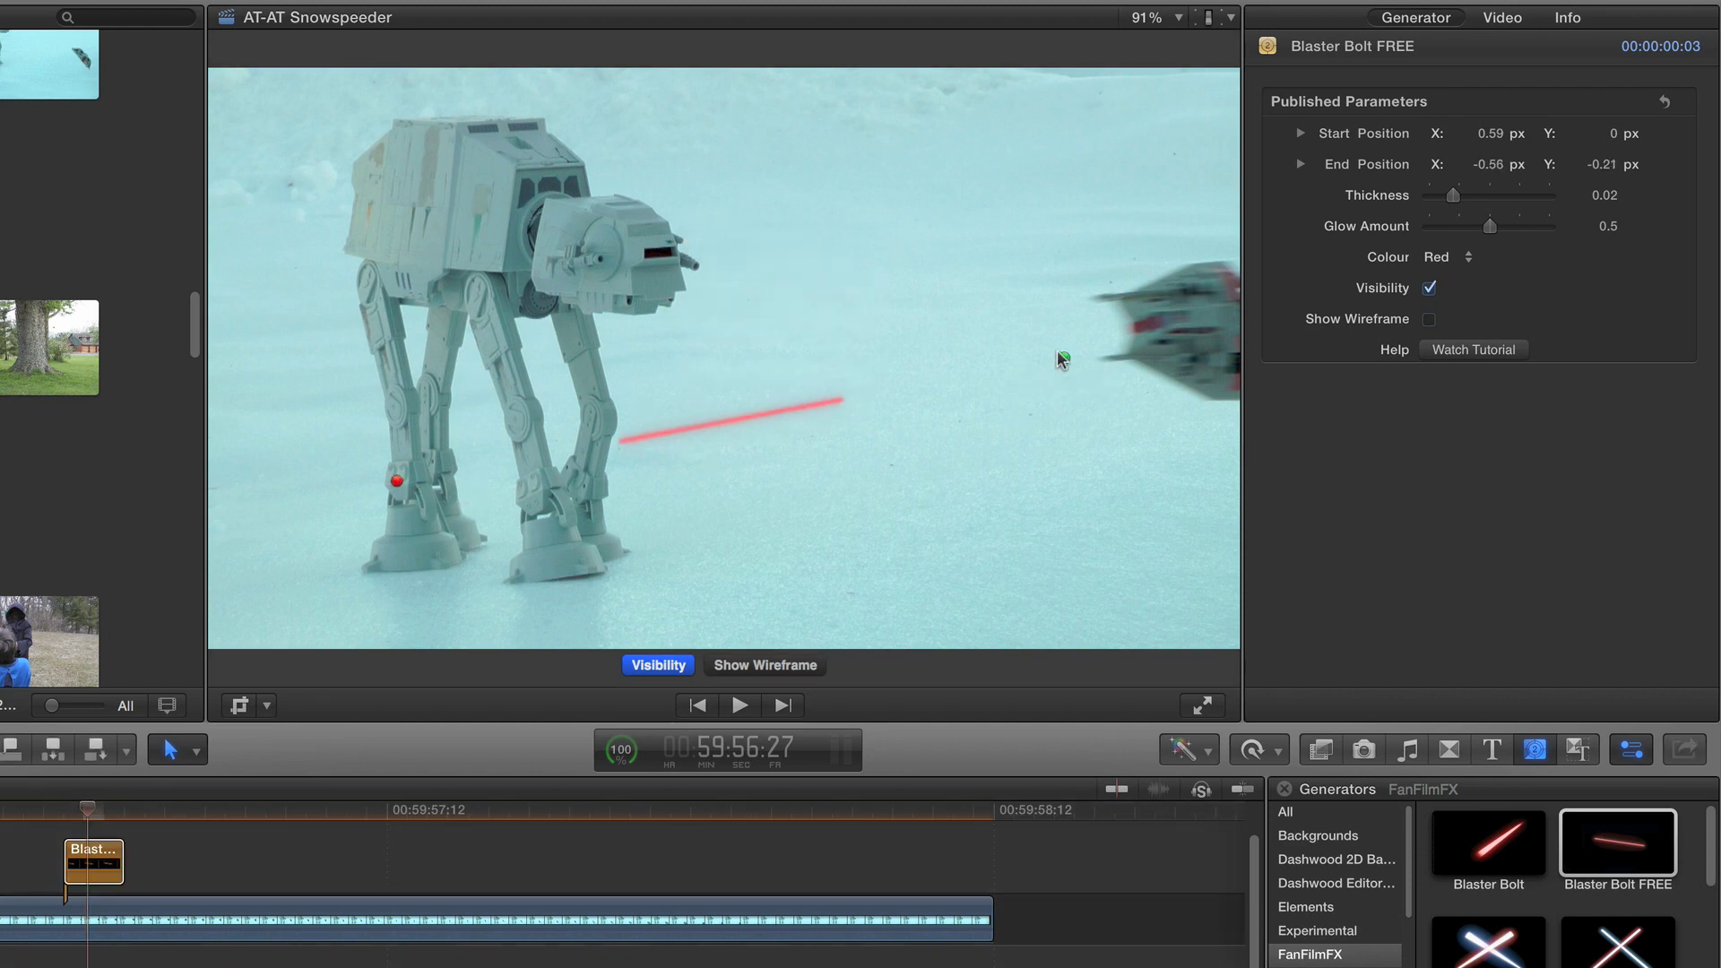
pyautogui.moveTo(1064, 361); pyautogui.dragTo(1087, 301)
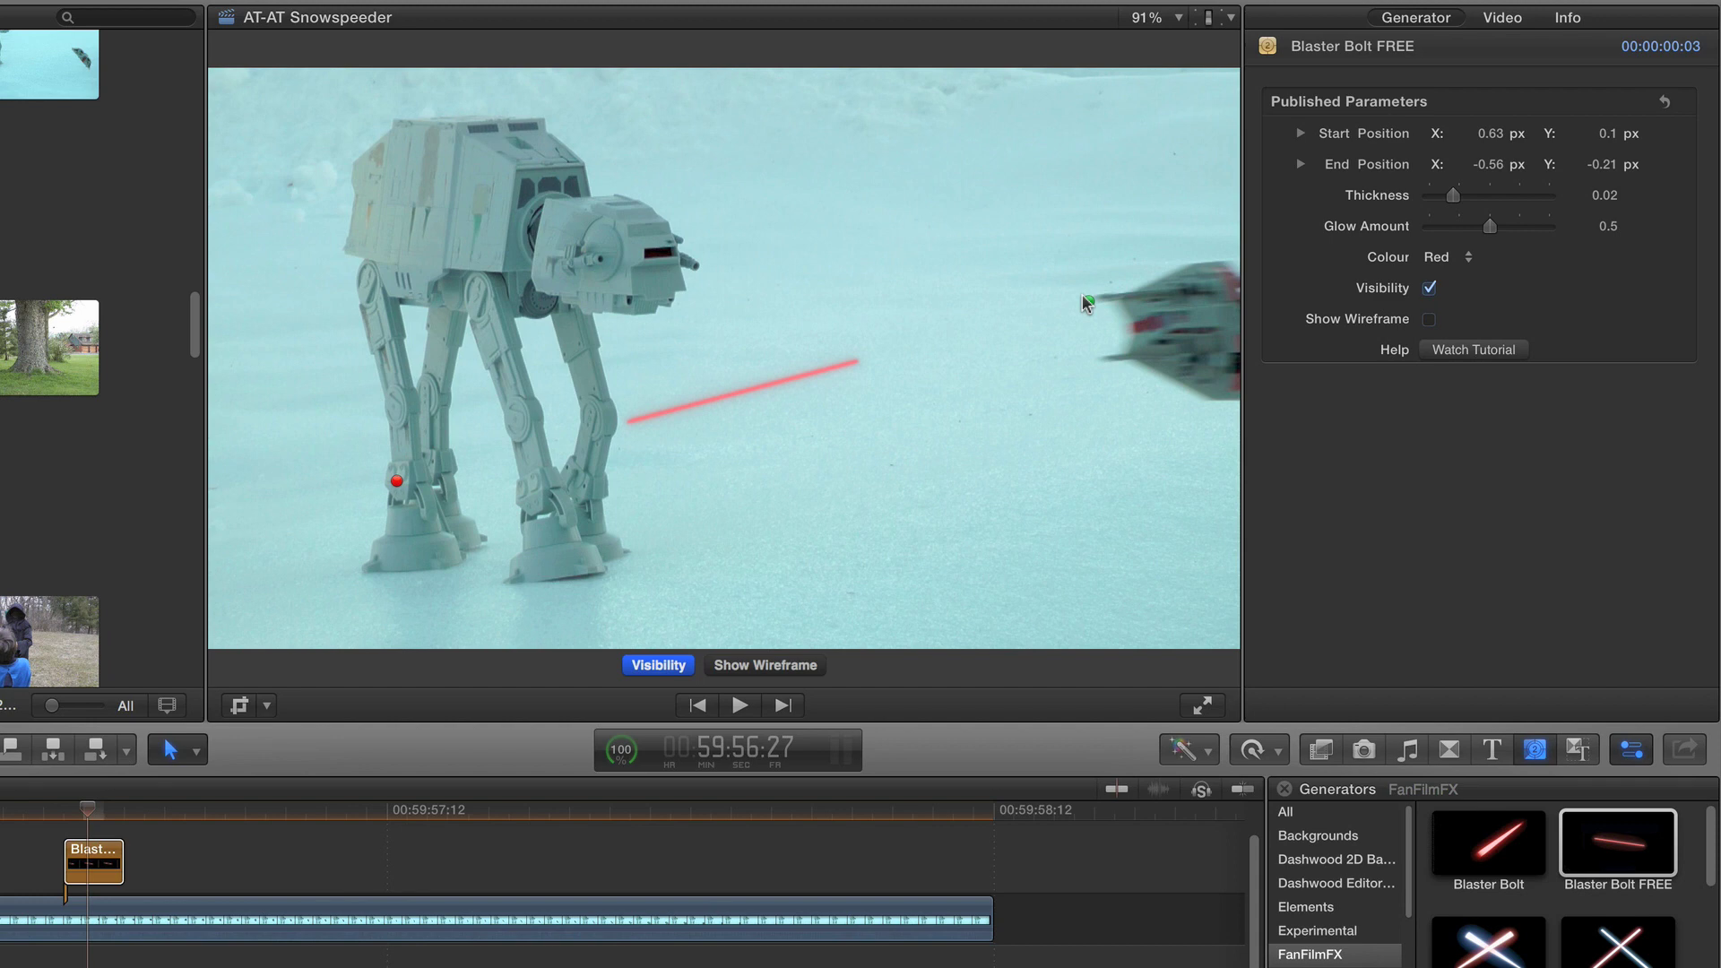
pyautogui.moveTo(396, 480); pyautogui.dragTo(211, 334)
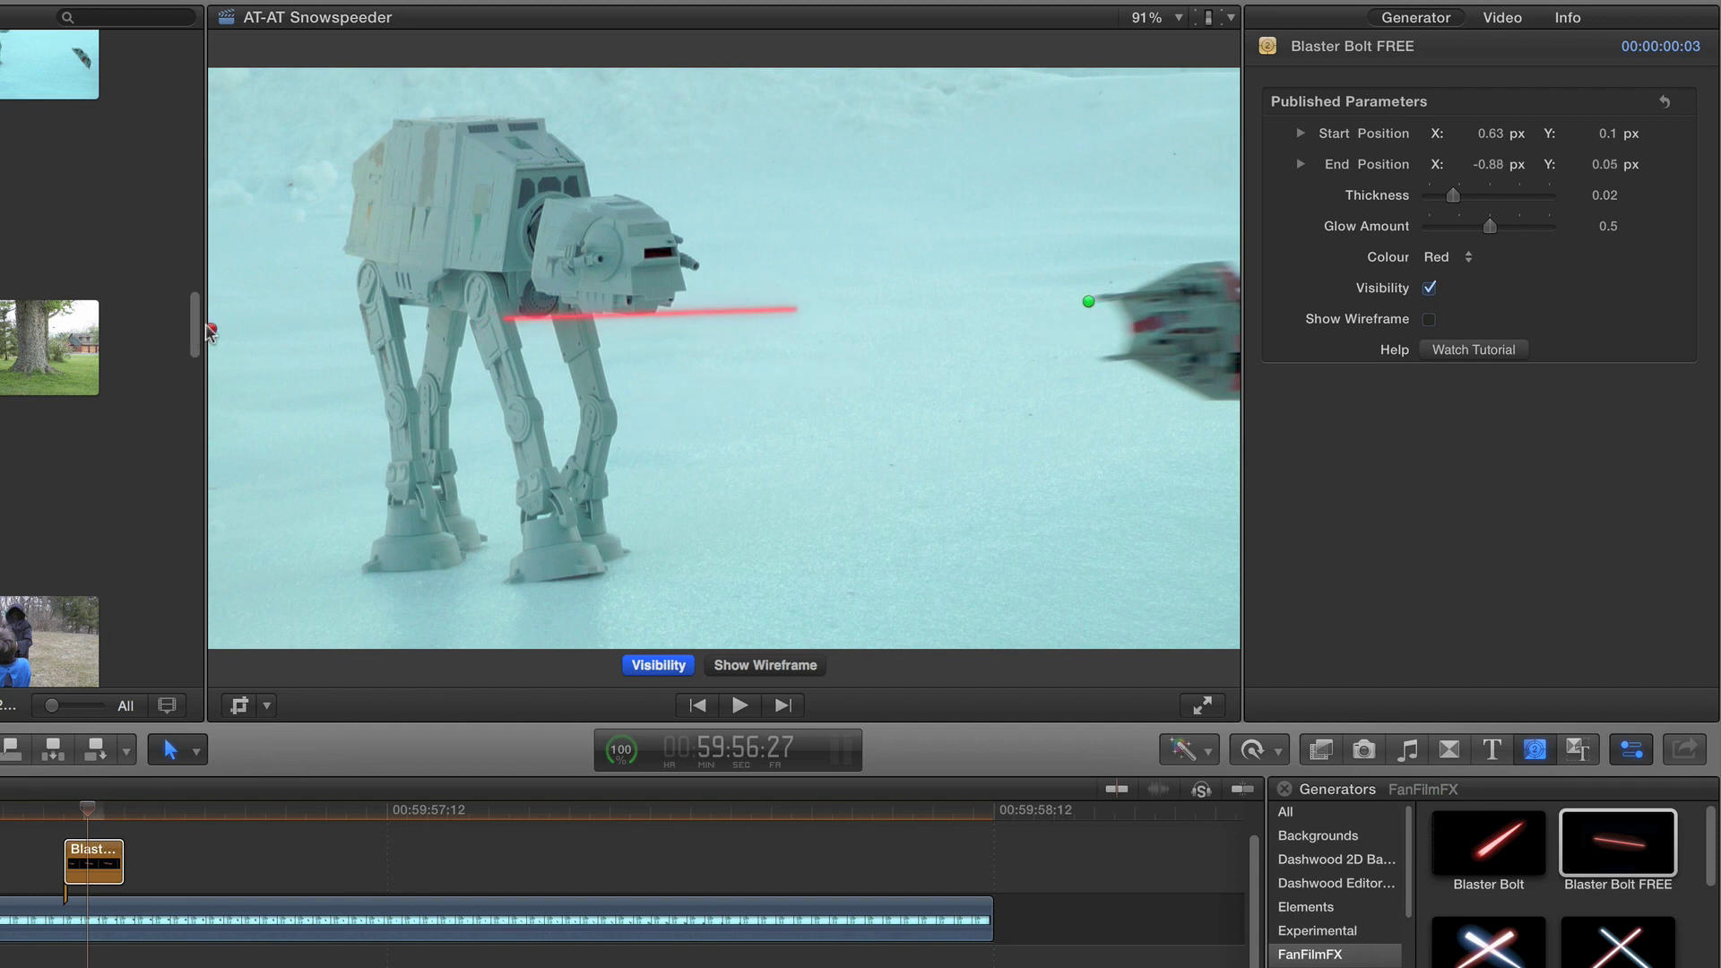
pyautogui.moveTo(210, 330); pyautogui.dragTo(206, 347)
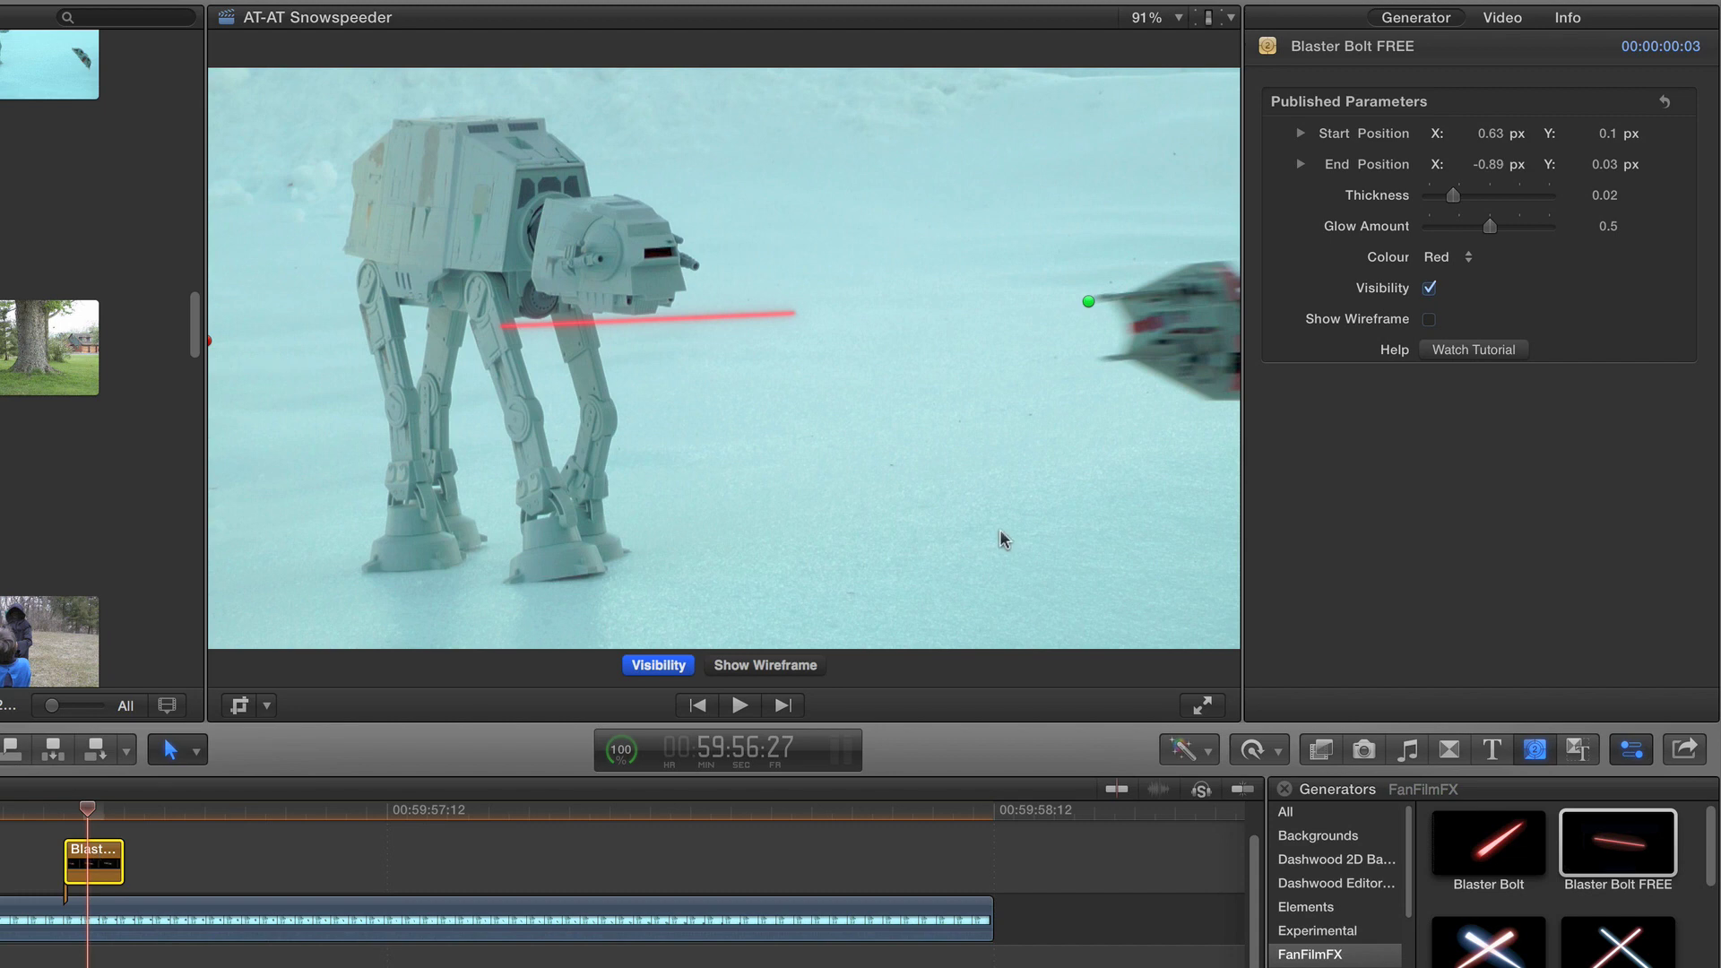
pyautogui.moveTo(1452, 194)
pyautogui.mouseDown()
pyautogui.moveTo(1555, 228)
pyautogui.moveTo(1509, 225)
pyautogui.mouseUp()
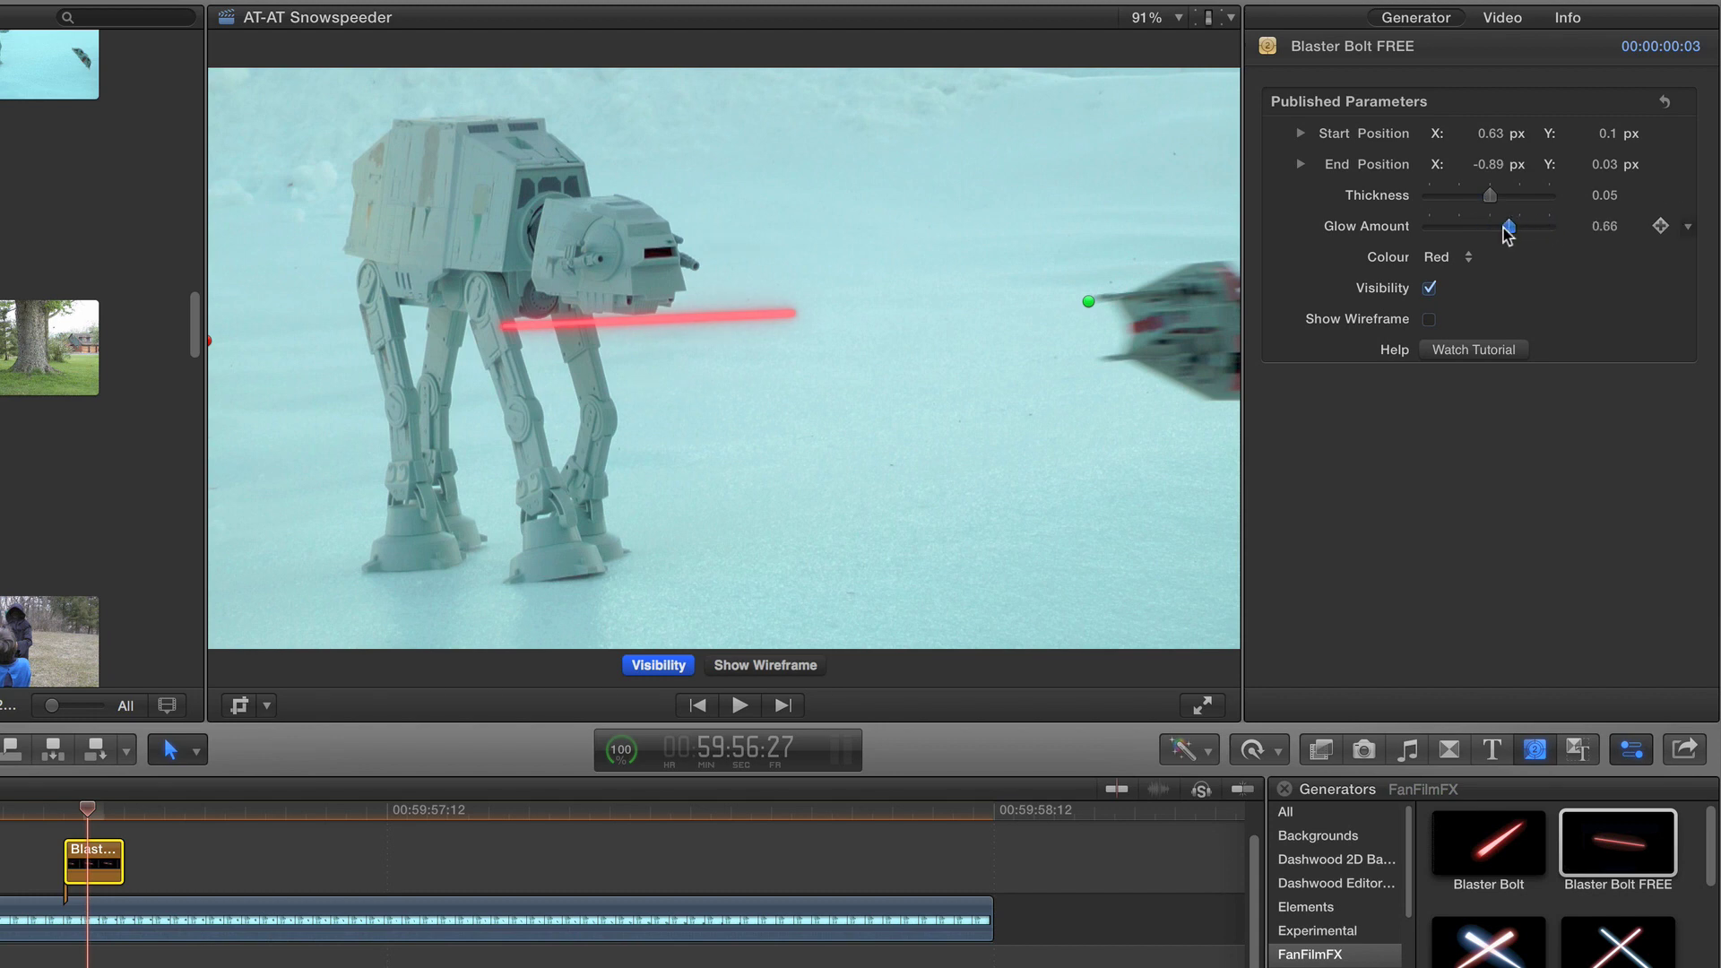
# Step: Toggle the bolt's Visibility and Show Wireframe off and back
pyautogui.click(1431, 288)
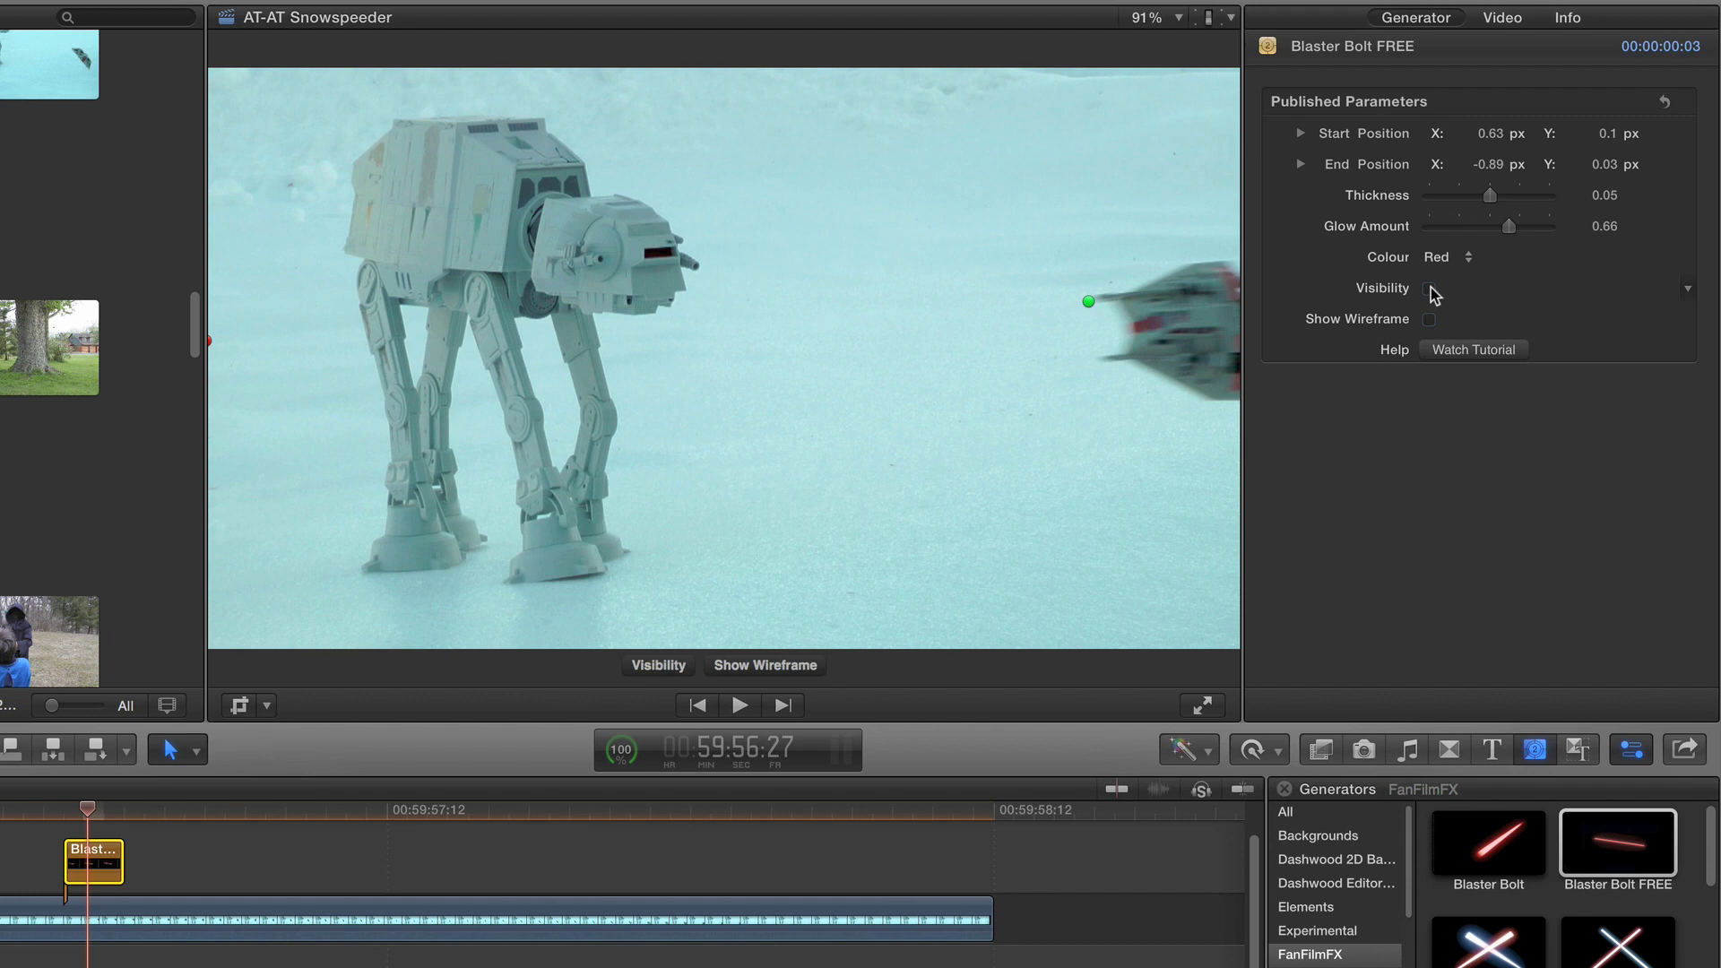
pyautogui.click(1430, 288)
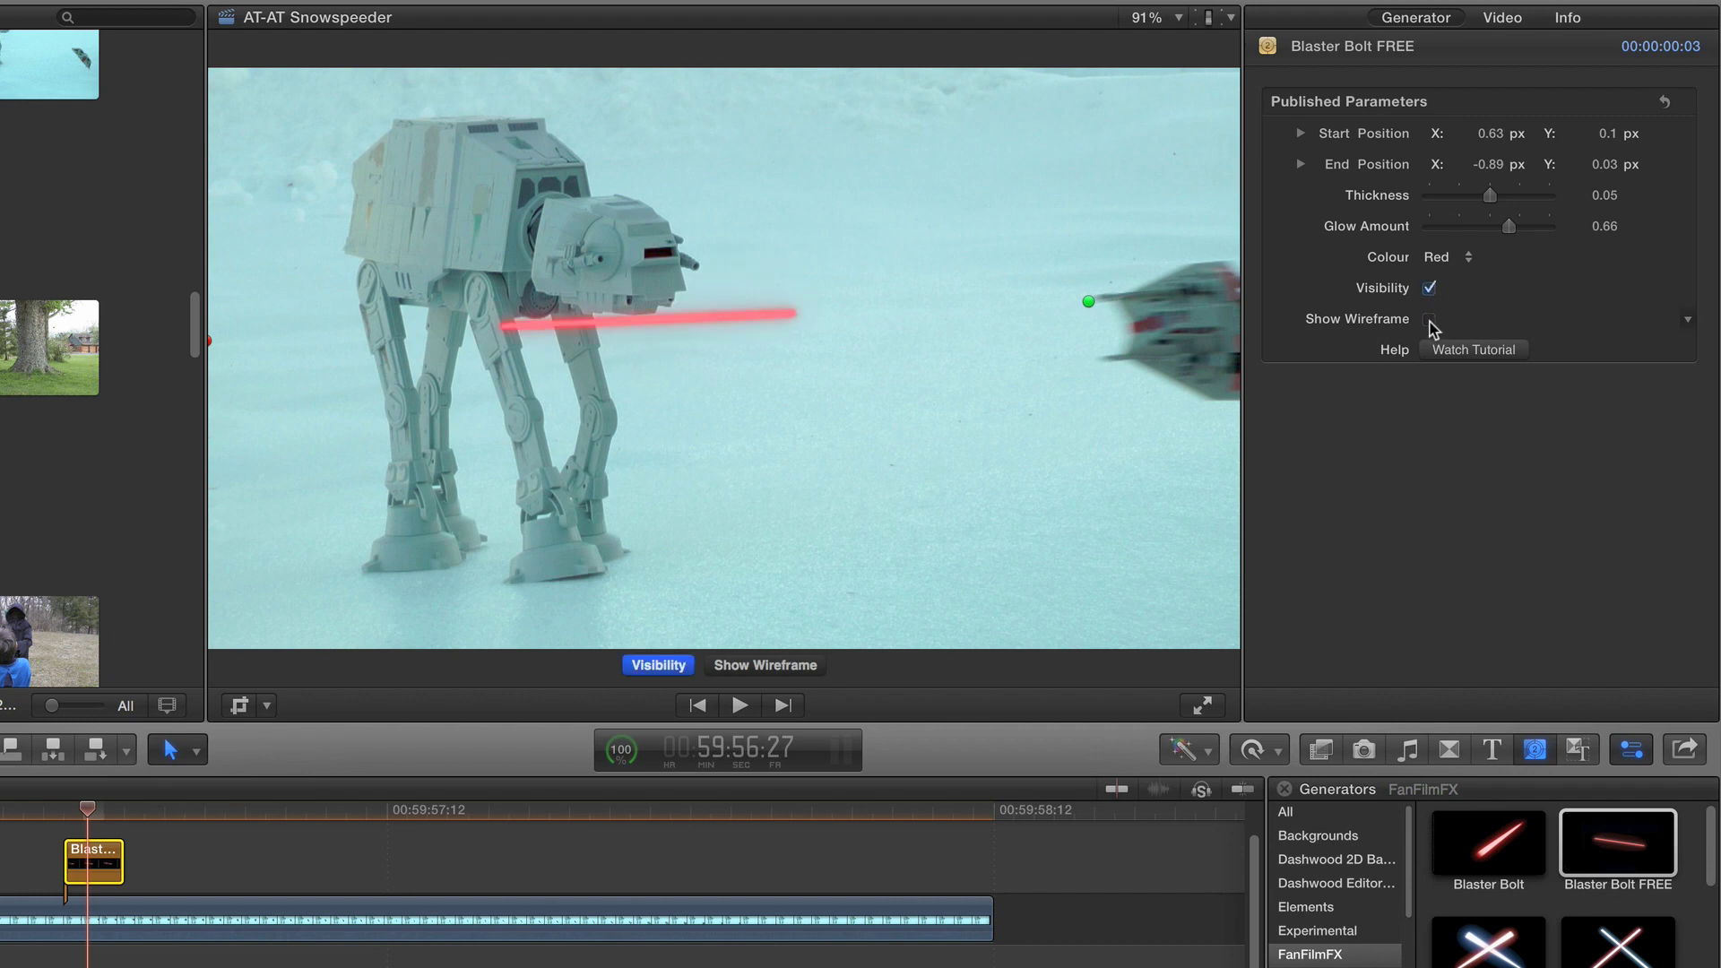
pyautogui.click(1430, 319)
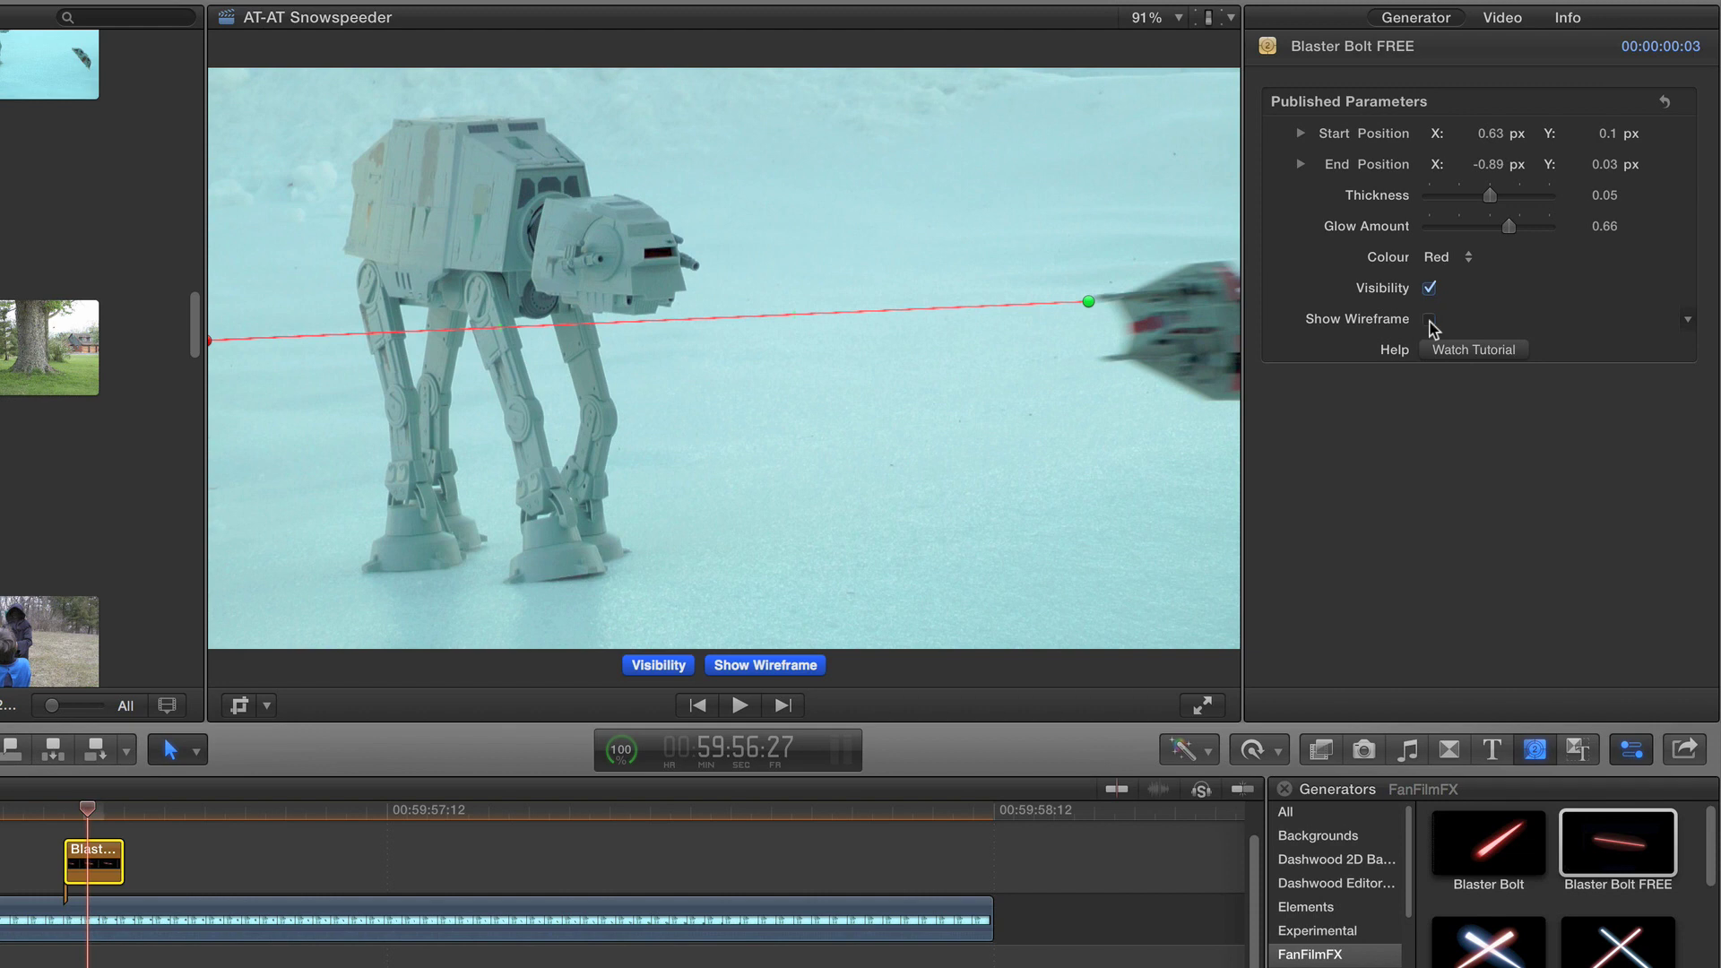
pyautogui.click(1430, 319)
# Step: Try Green and Blue bolt colours, then set the Colour back to Red
pyautogui.click(1457, 259)
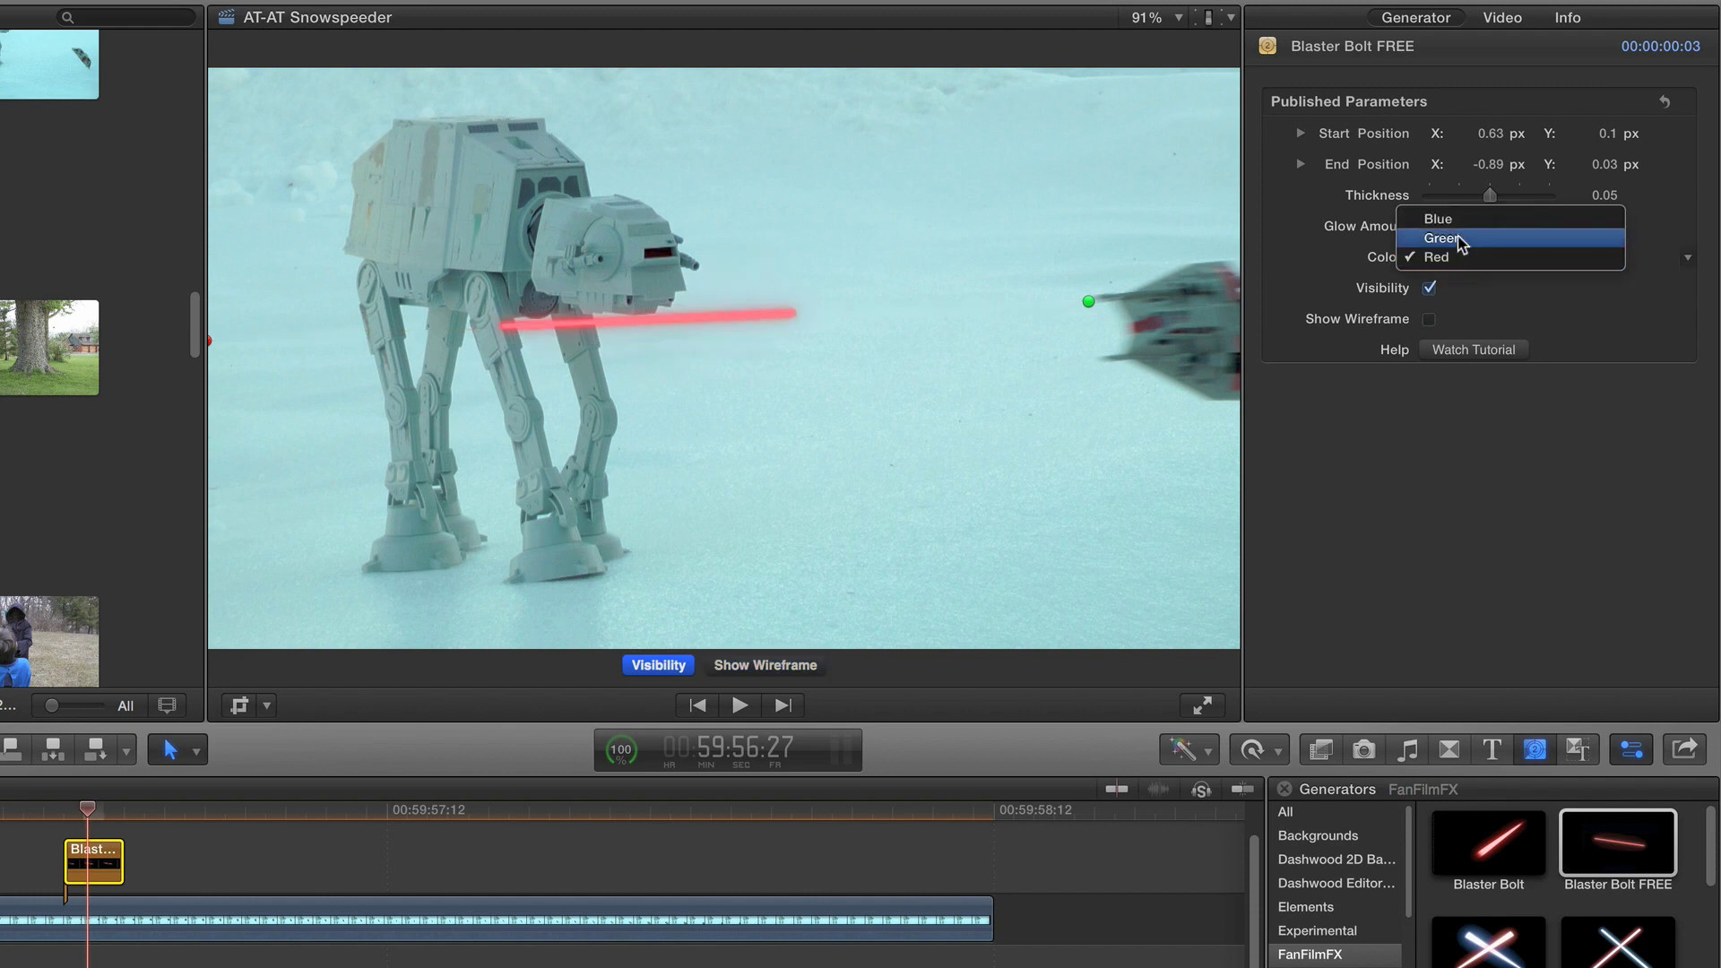
pyautogui.click(1458, 240)
pyautogui.click(1446, 260)
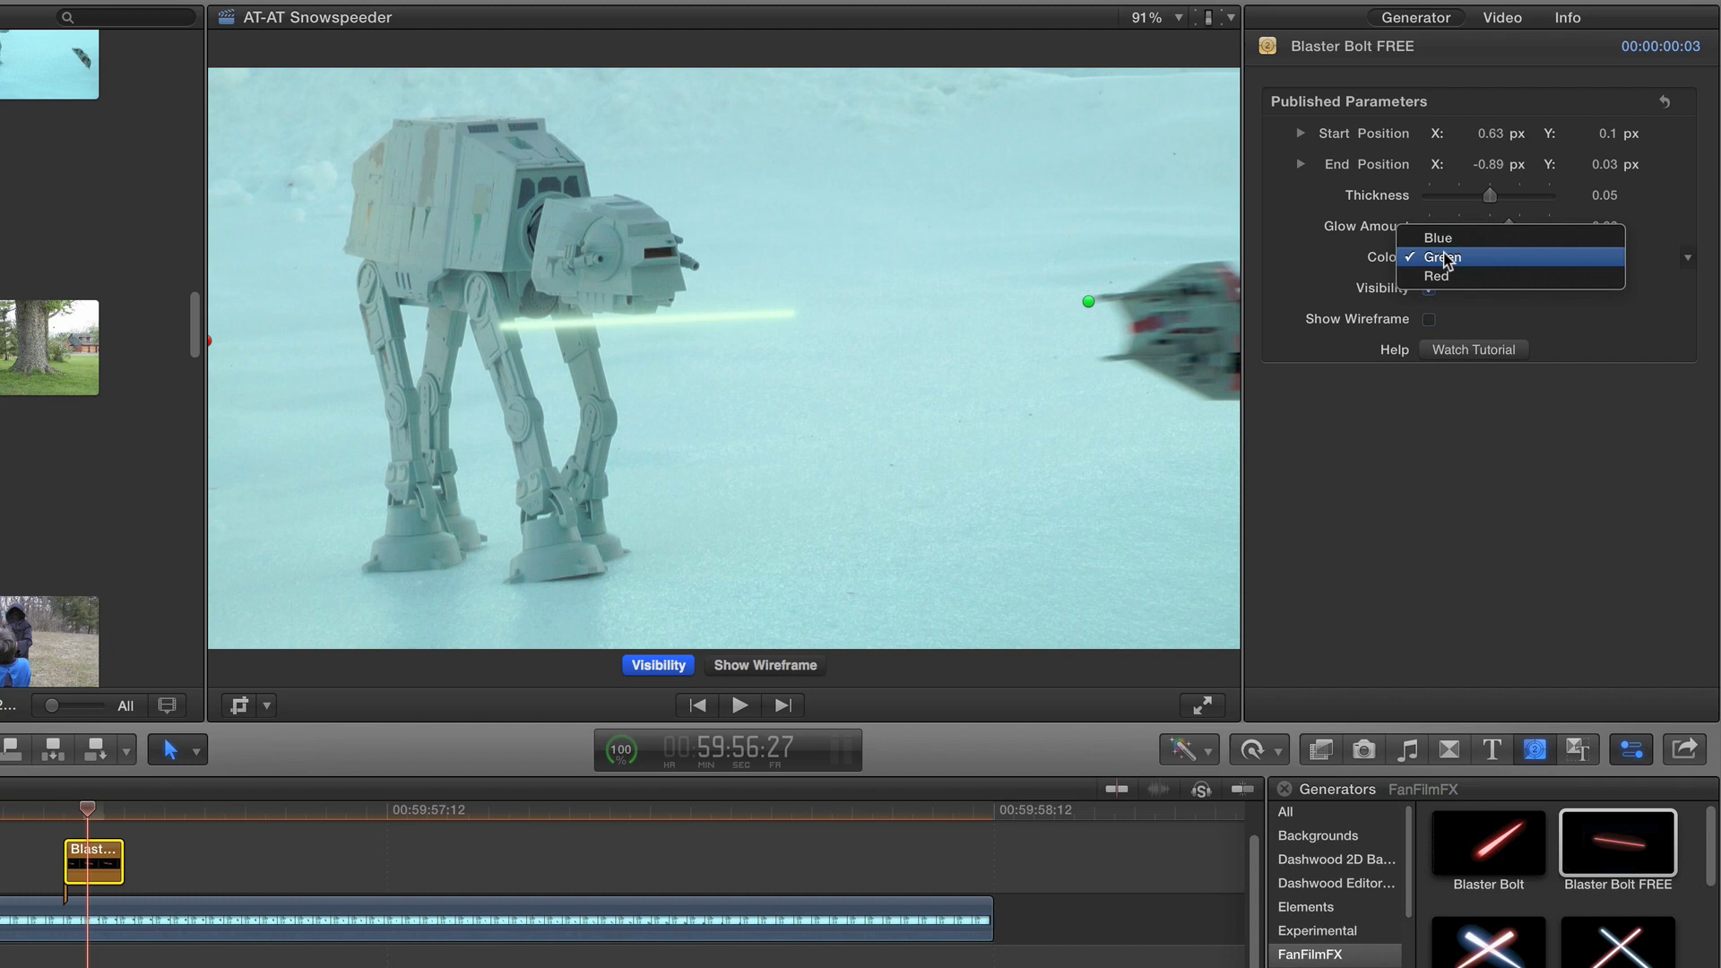
pyautogui.click(1447, 232)
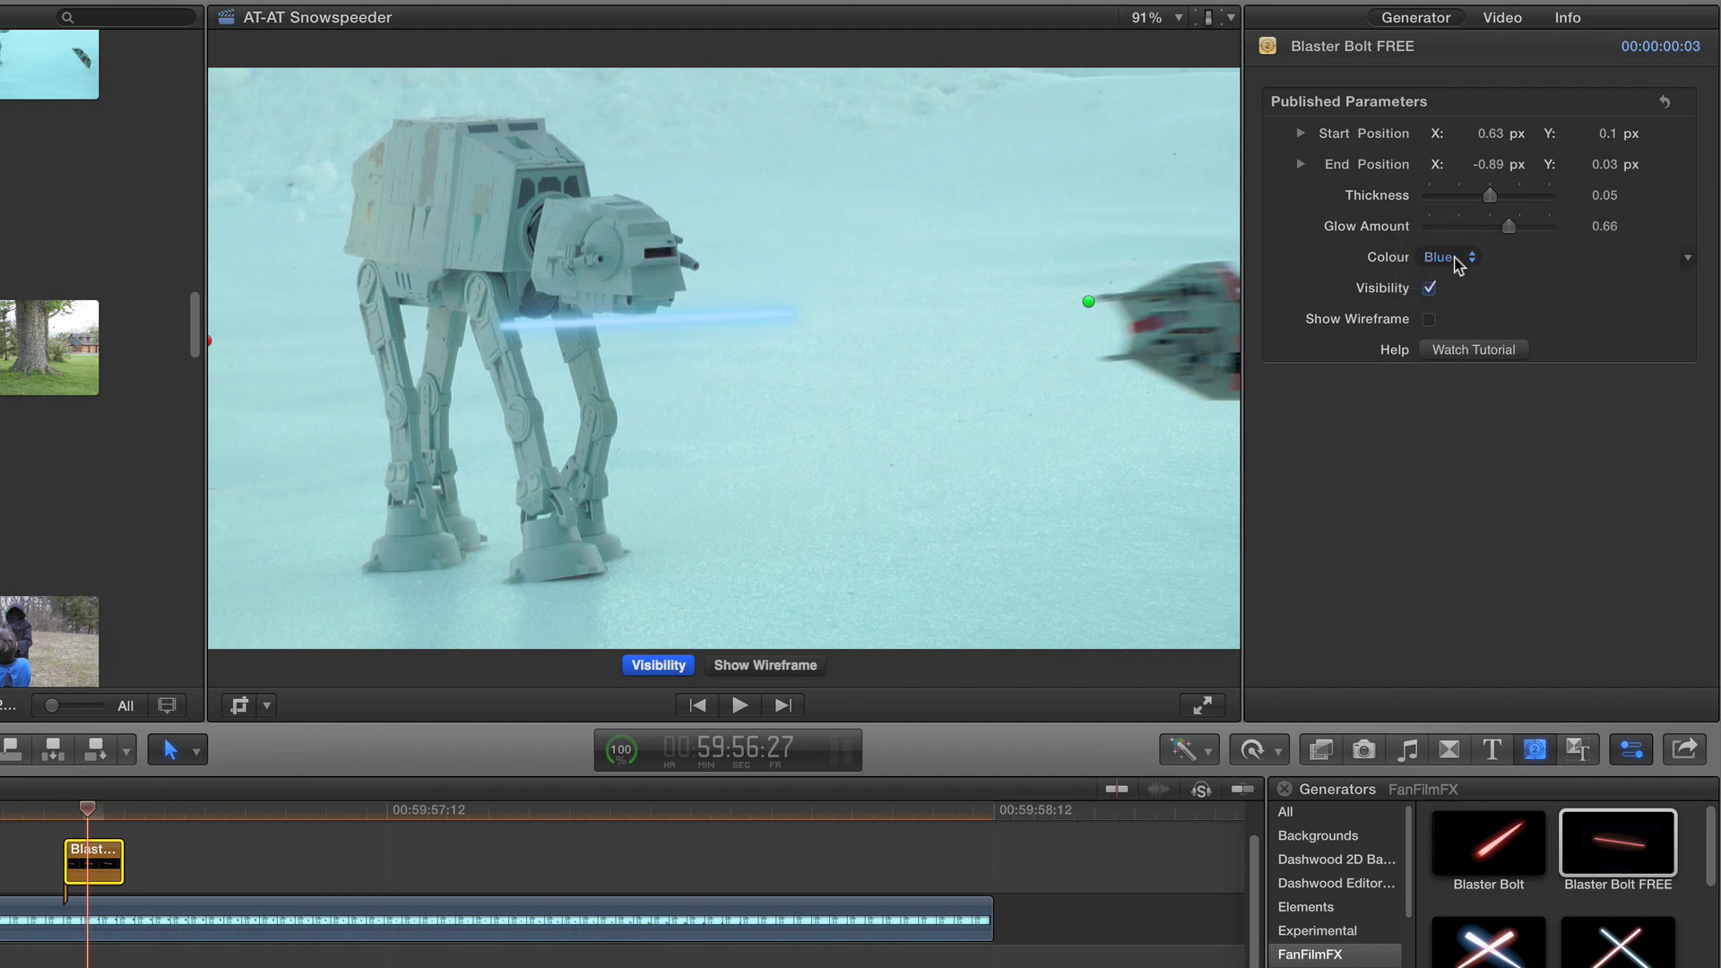
pyautogui.click(1457, 265)
pyautogui.click(1456, 295)
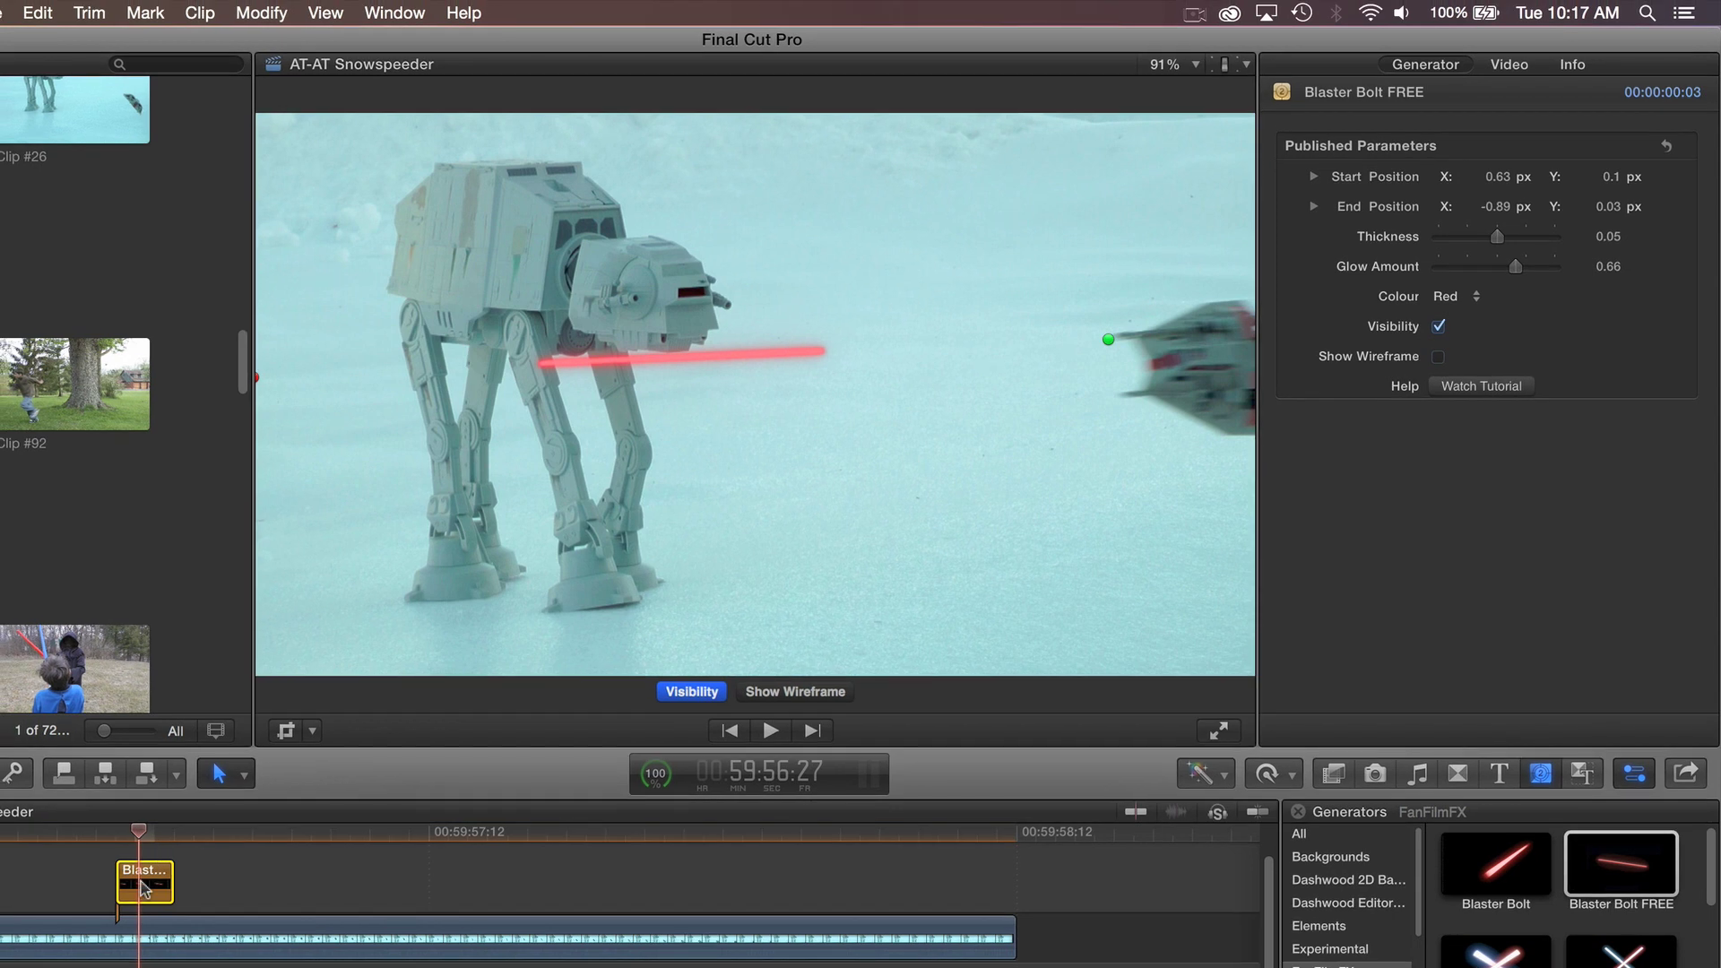
# Step: Copy and paste the Blaster Bolt FREE clip, aligning the copy with the original
pyautogui.click(37, 11)
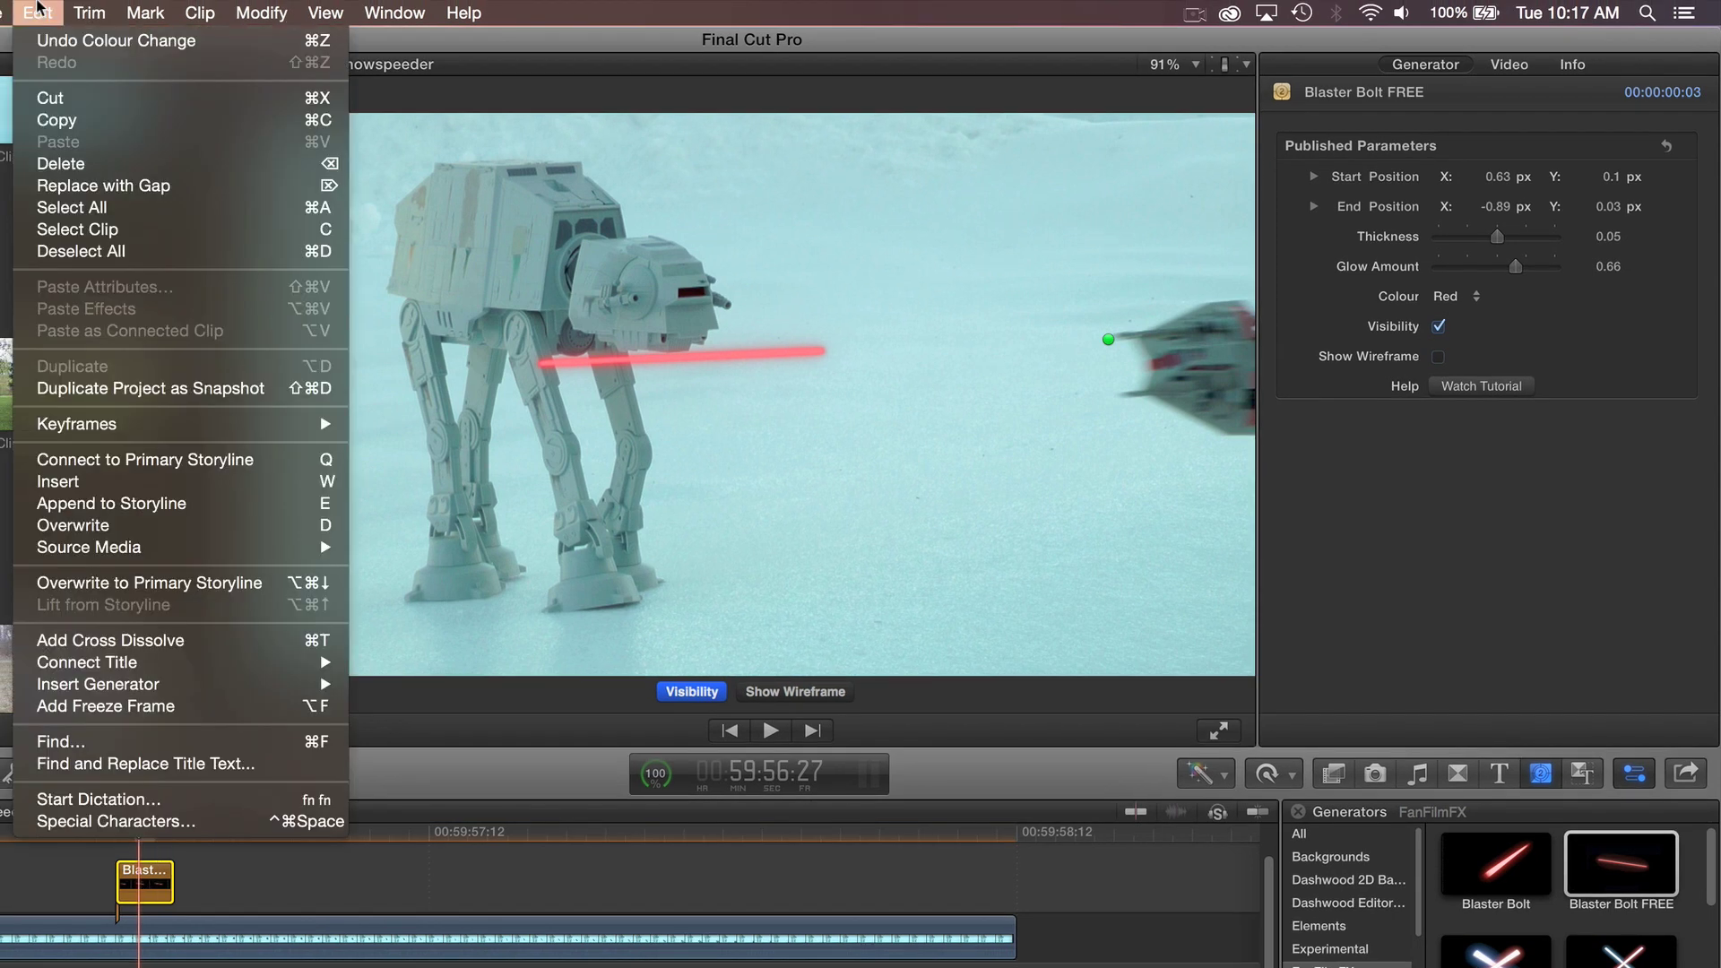
pyautogui.click(57, 119)
pyautogui.click(38, 11)
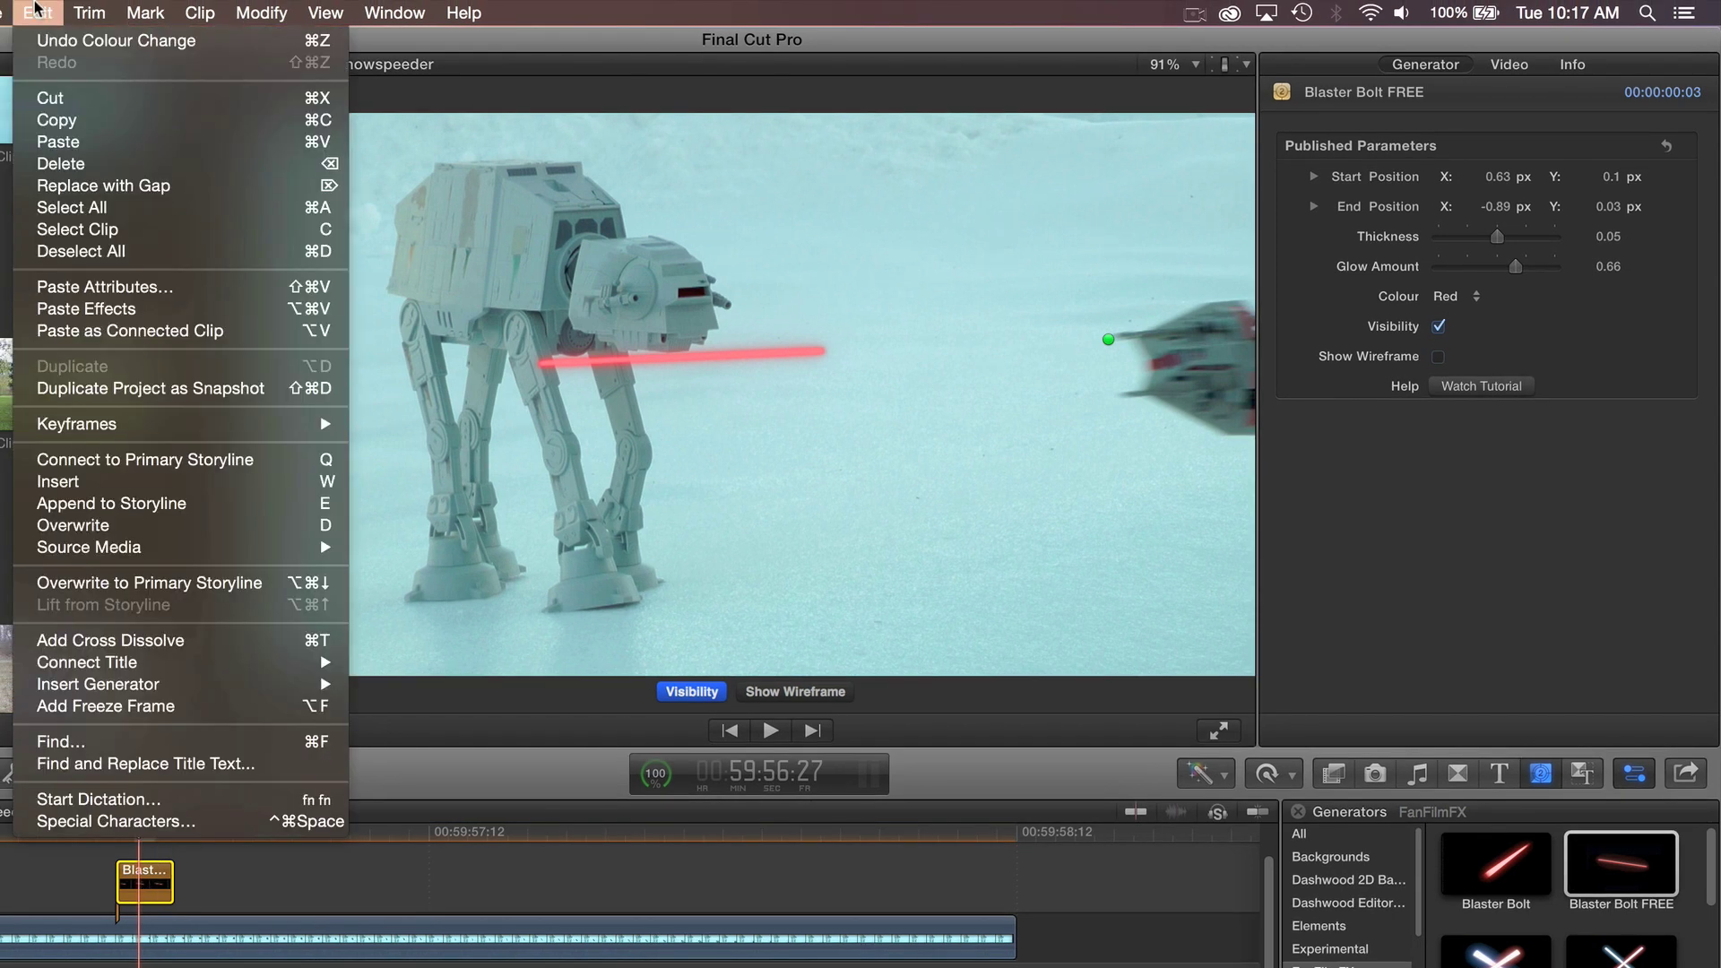
pyautogui.click(57, 141)
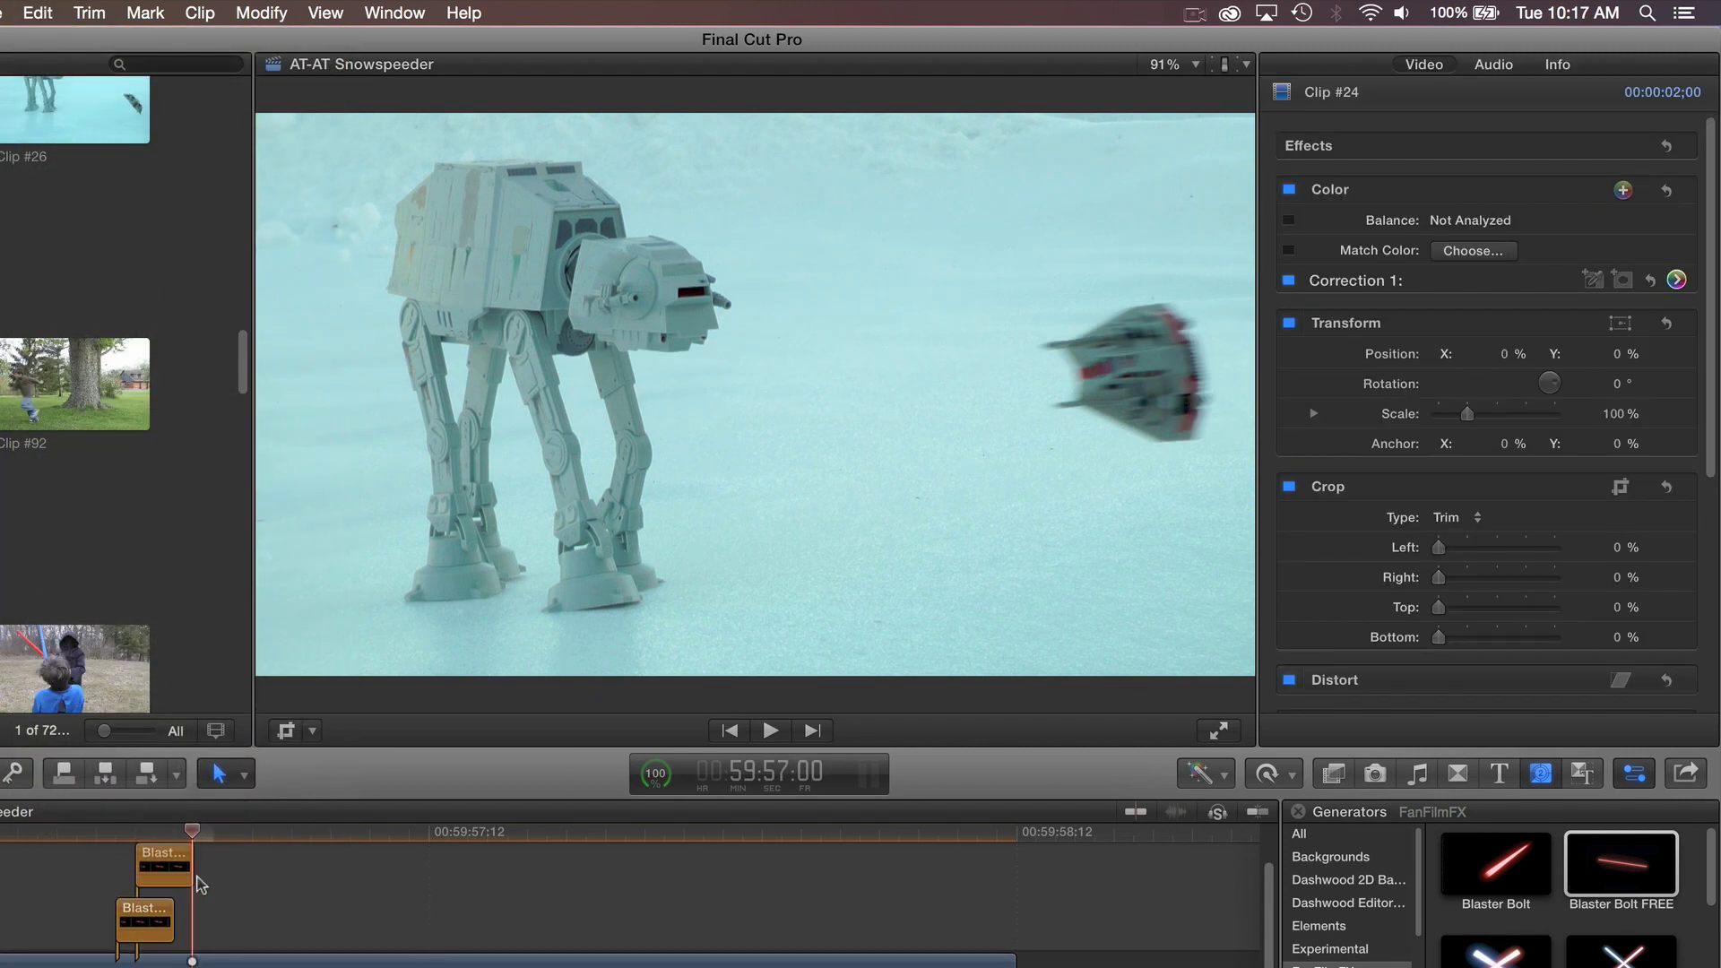
pyautogui.moveTo(159, 857); pyautogui.dragTo(136, 857)
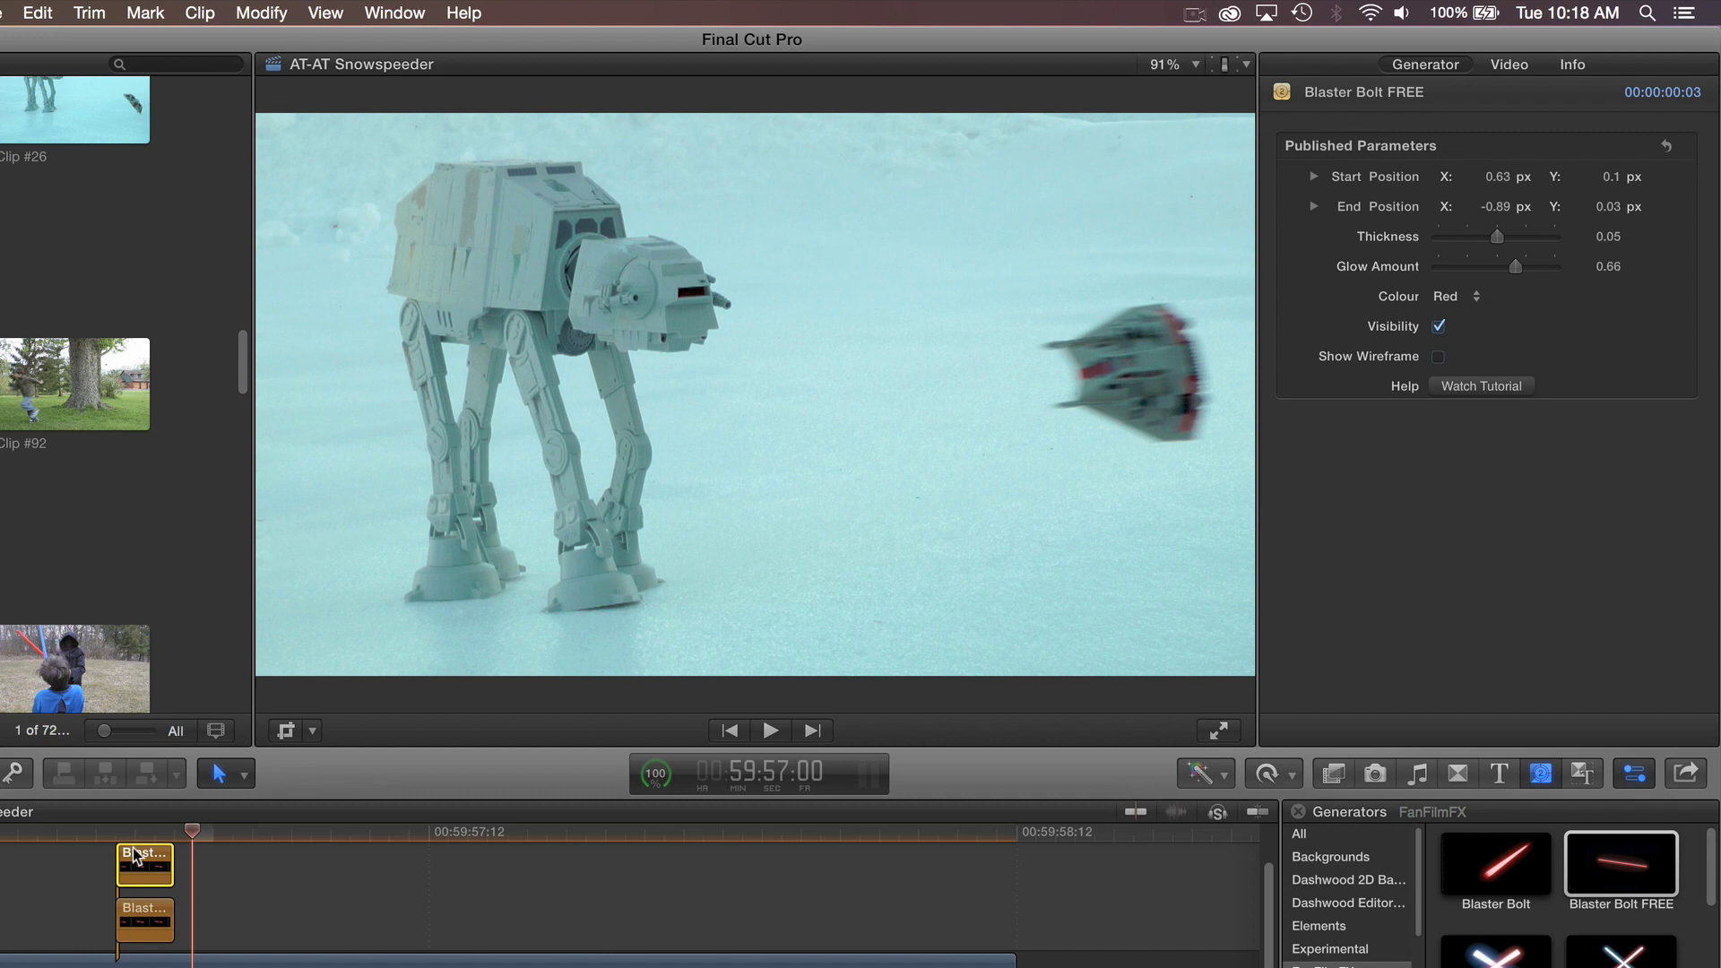
# Step: Lower the second bolt's start and end points, then preview a later frame
pyautogui.click(118, 831)
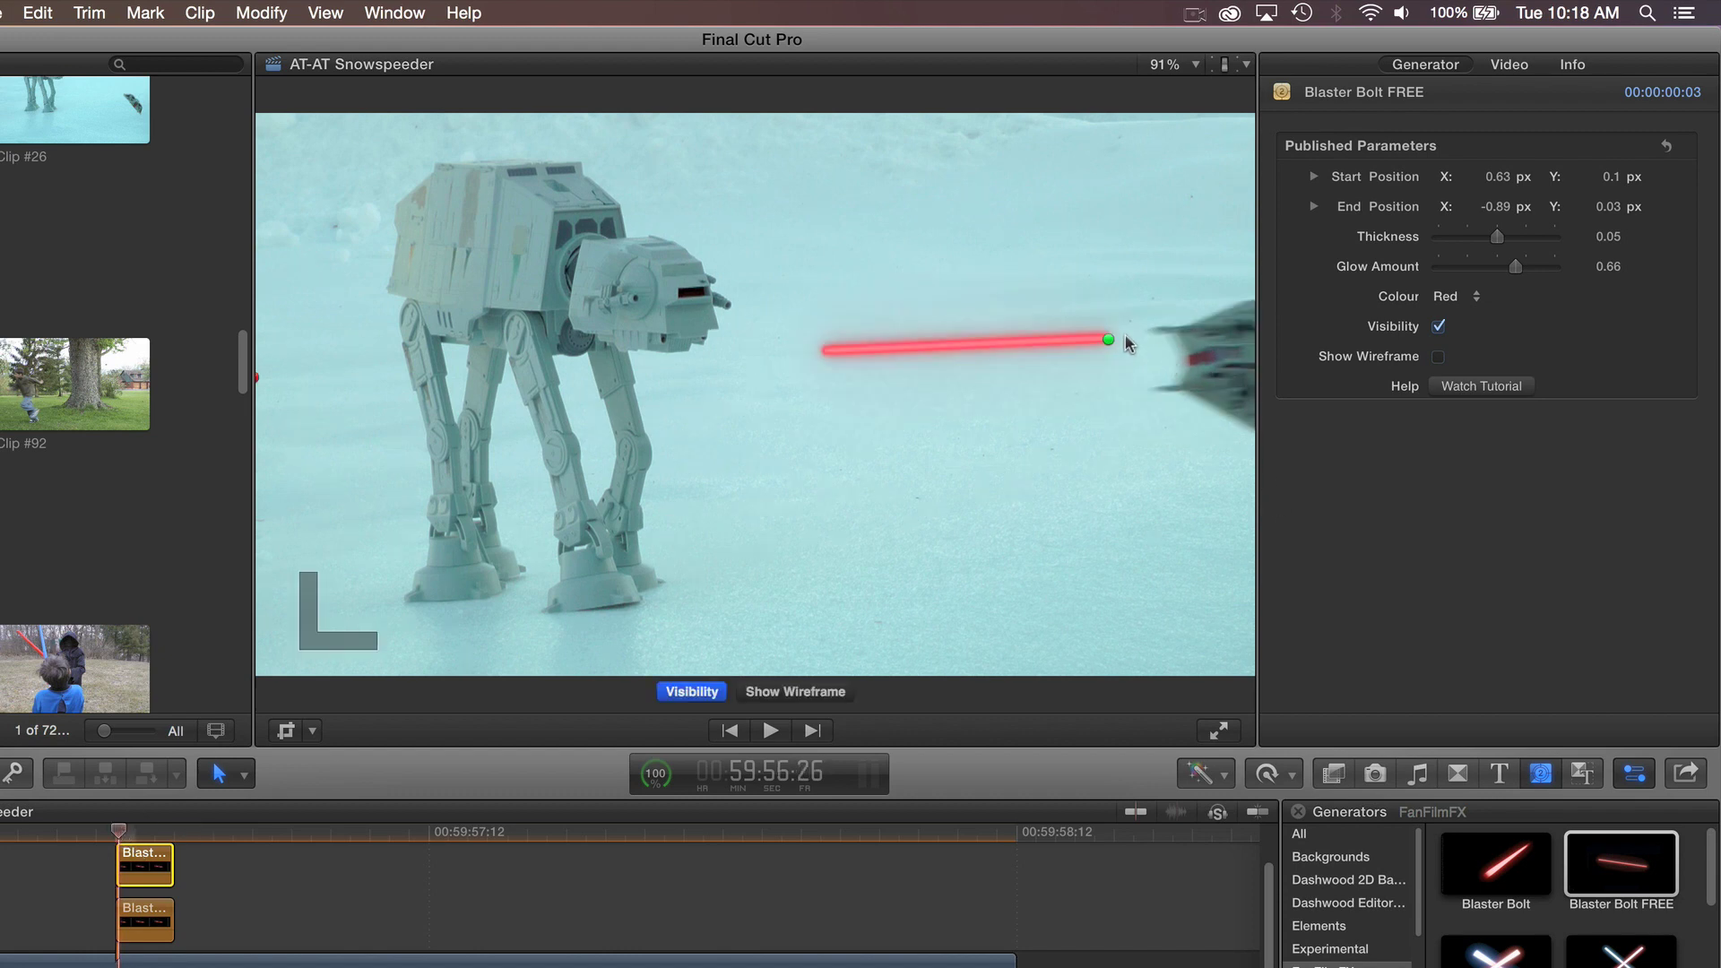
pyautogui.moveTo(1109, 339); pyautogui.dragTo(1126, 396)
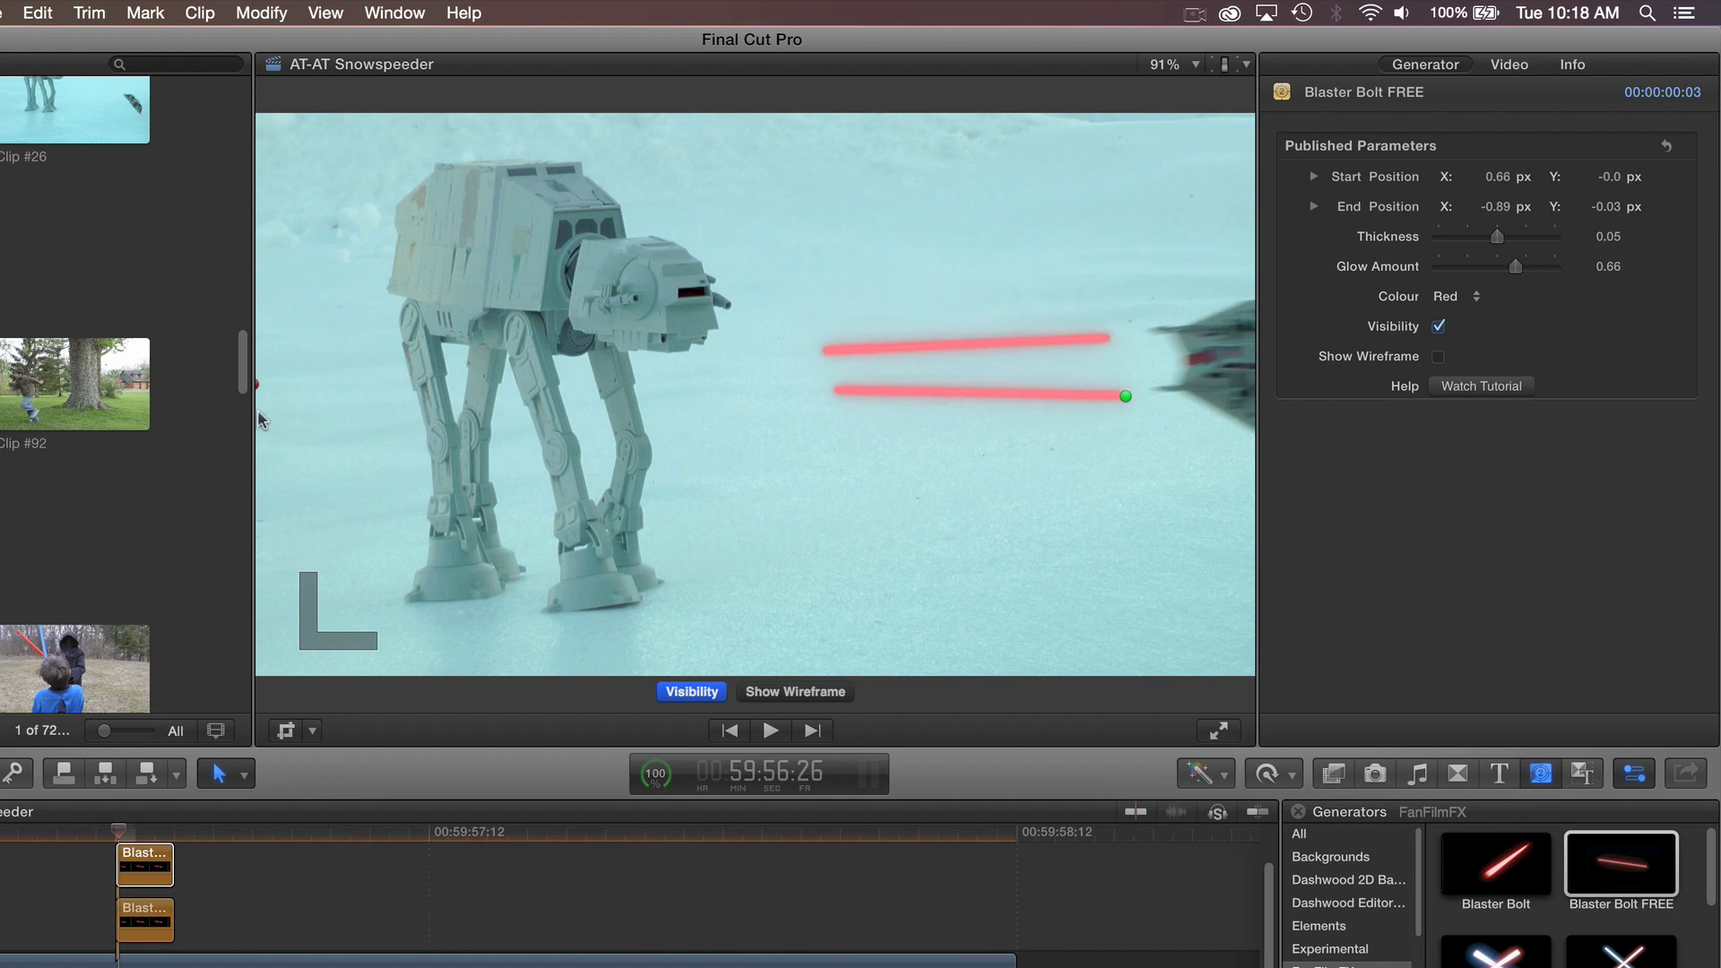
pyautogui.moveTo(257, 387); pyautogui.dragTo(262, 438)
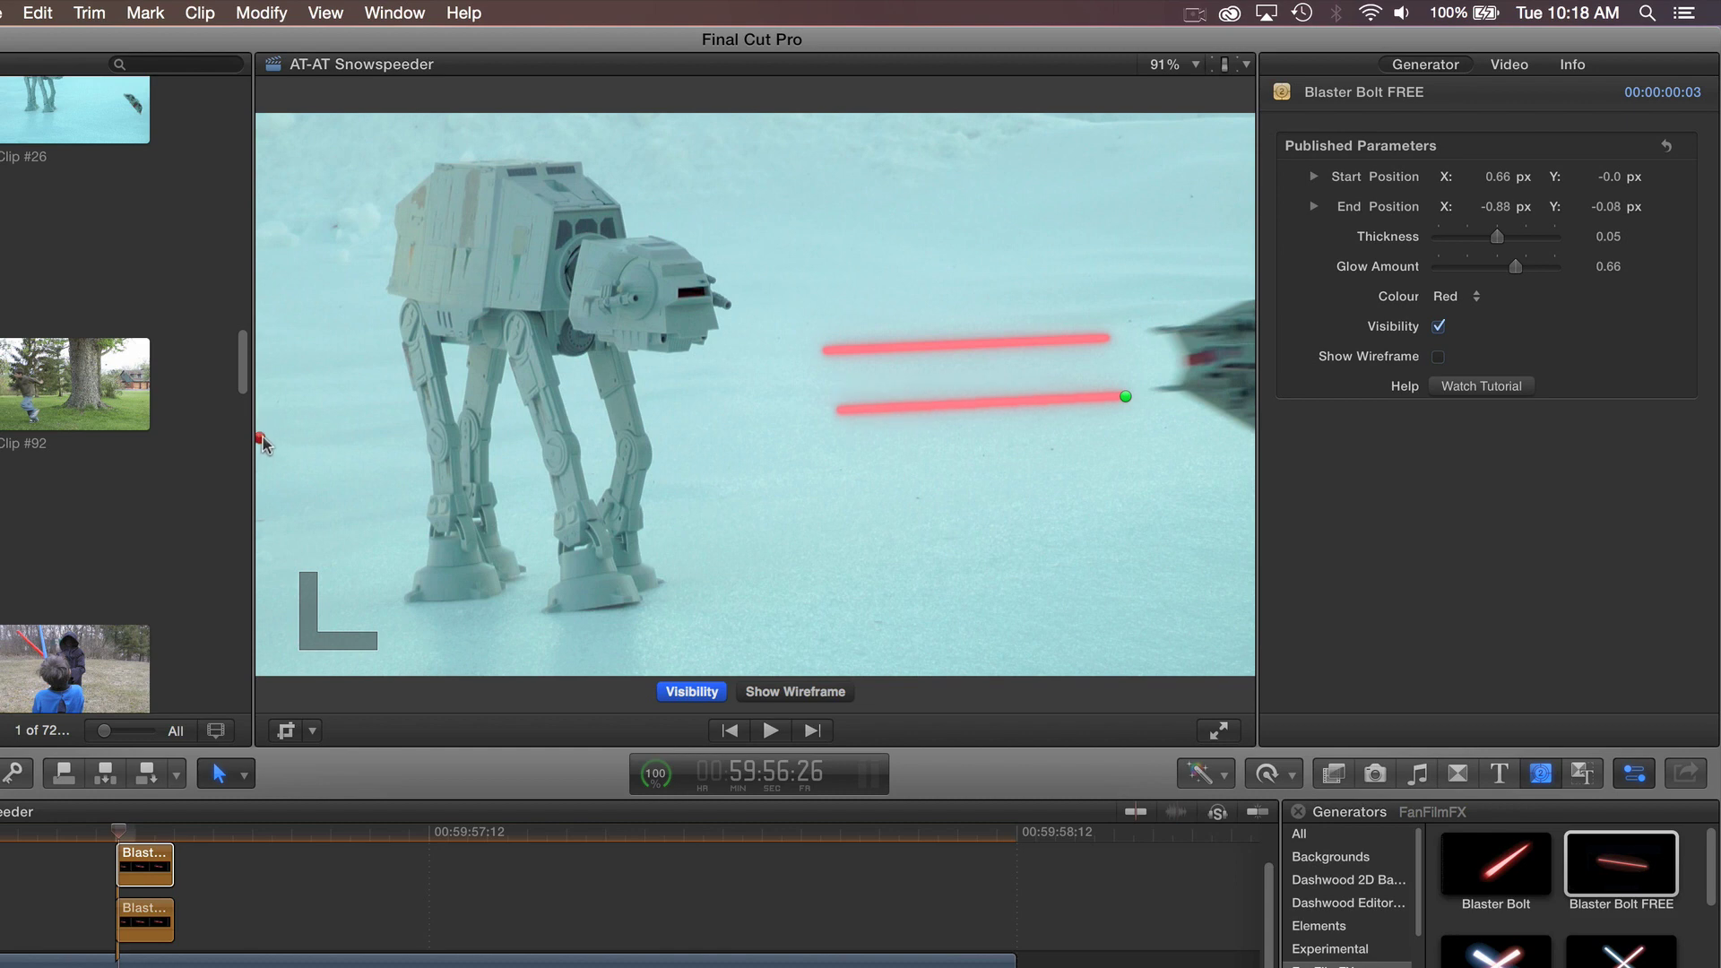
pyautogui.moveTo(119, 833)
pyautogui.mouseDown()
pyautogui.moveTo(458, 832)
pyautogui.moveTo(418, 831)
pyautogui.mouseUp()
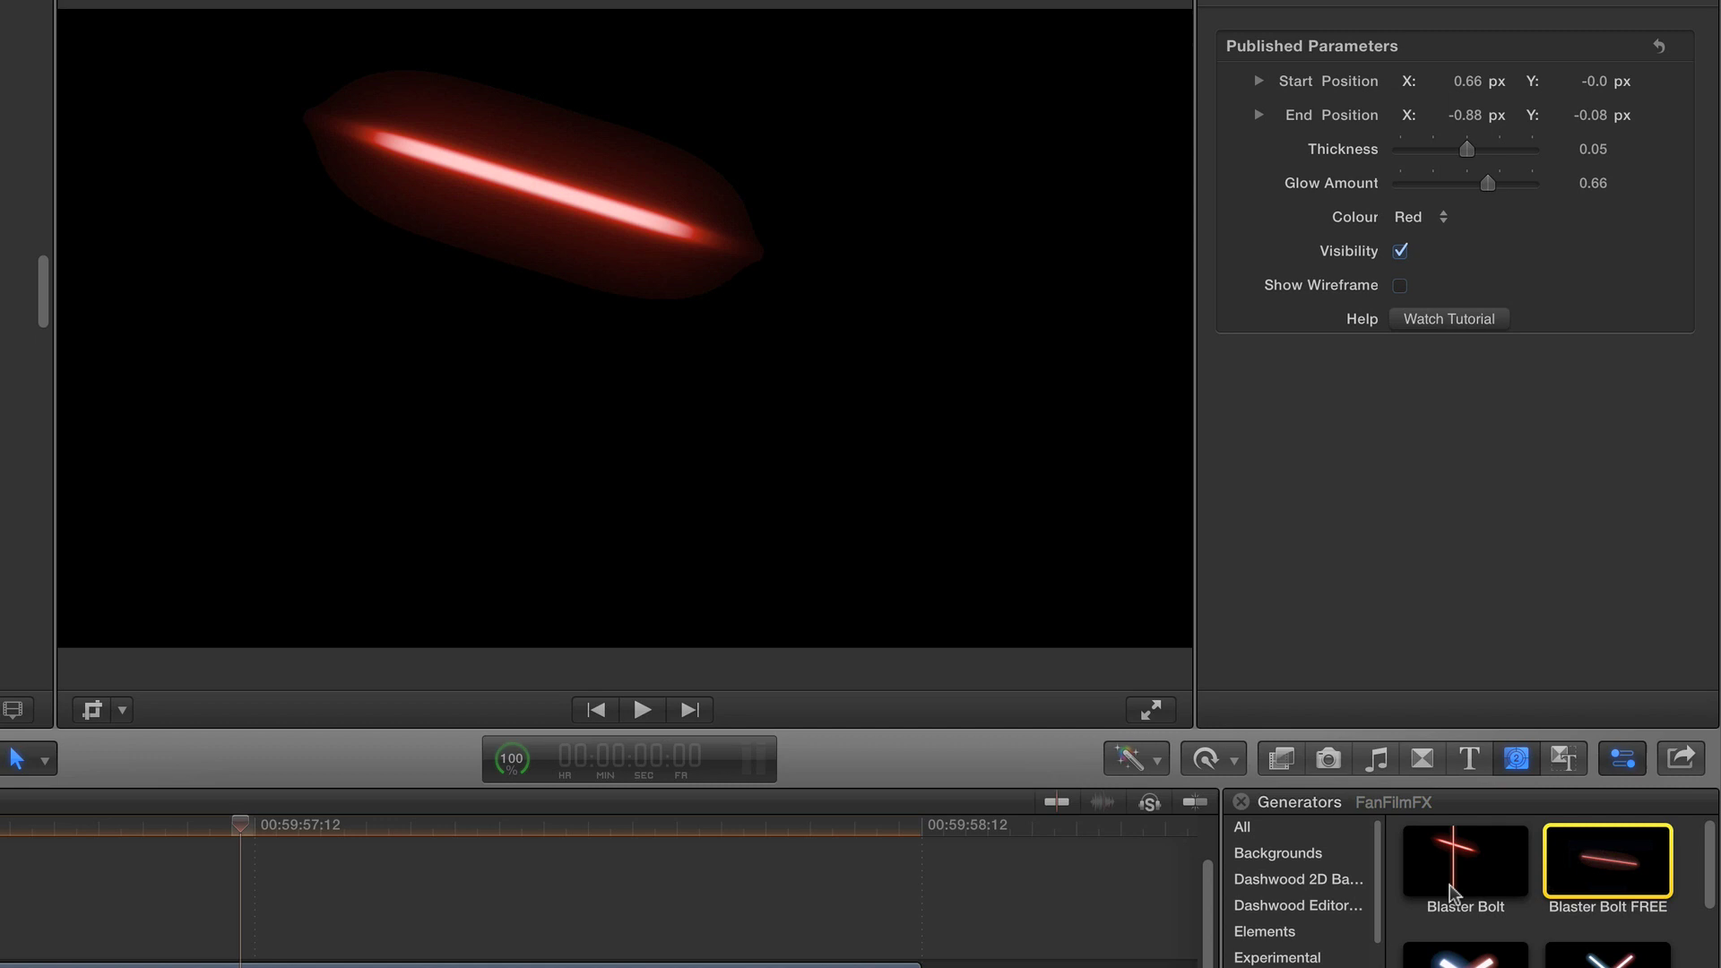
# Step: Drag the FanFilmFX Blaster Bolt generator onto the timeline at the playhead
pyautogui.moveTo(1464, 887); pyautogui.dragTo(223, 933)
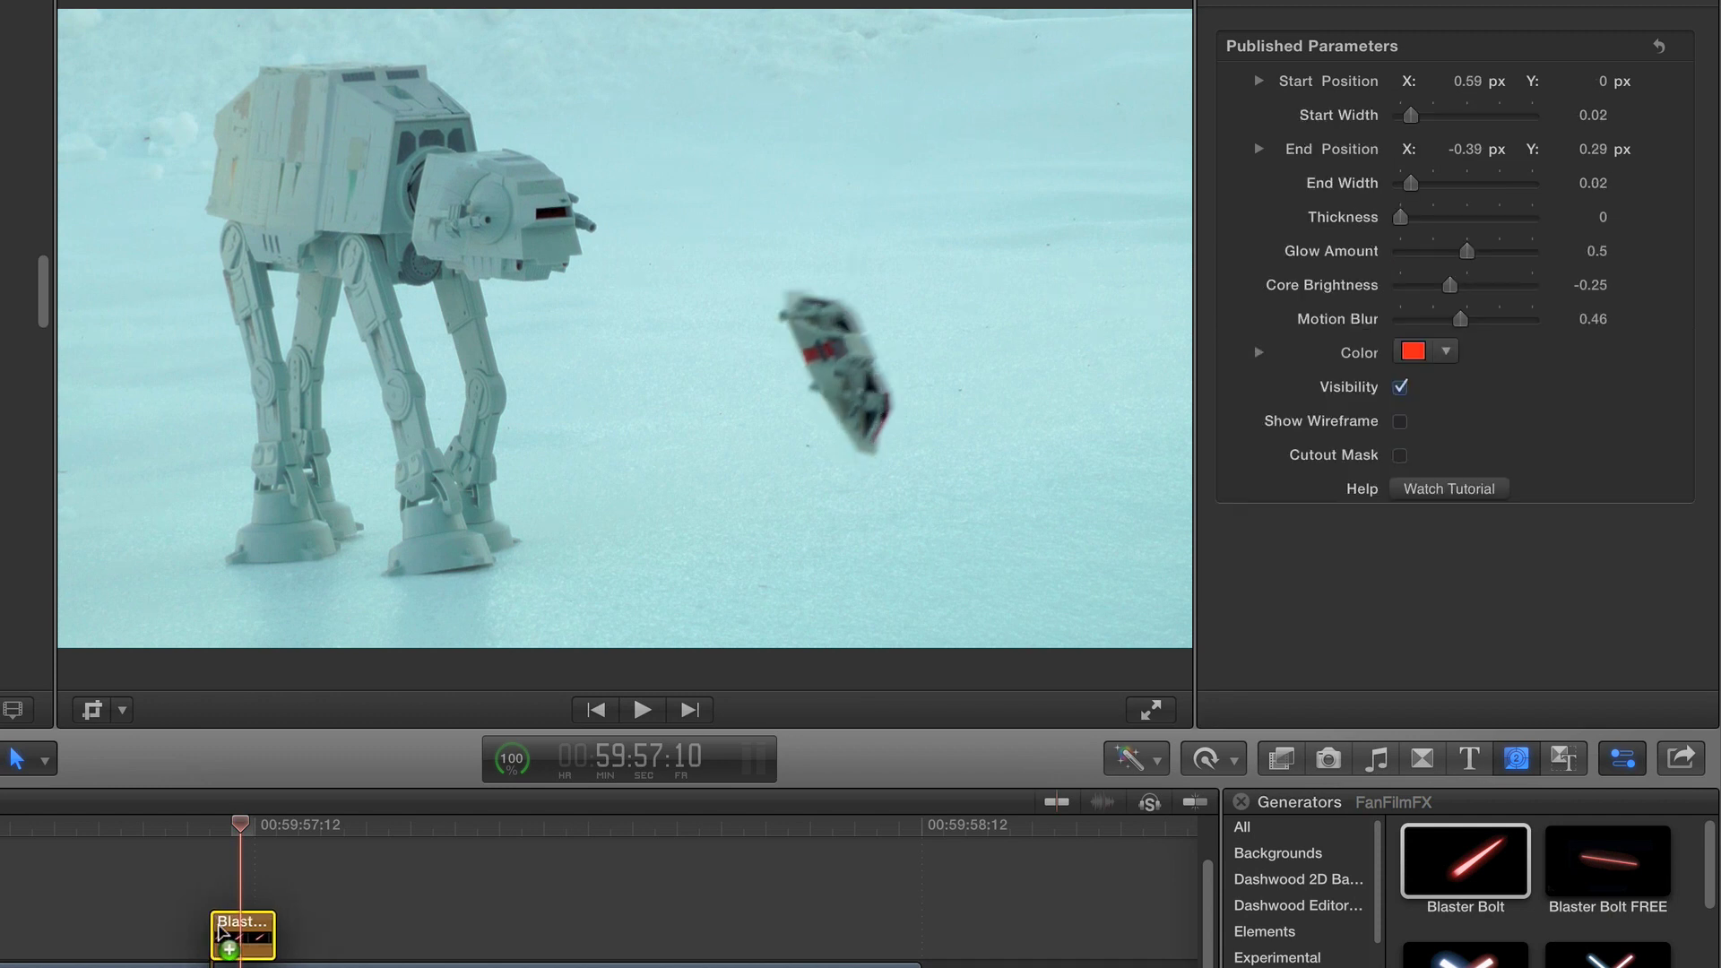
# Step: Place the Blaster Bolt, starting on the snowspeeder and aimed at the walker's legs
pyautogui.moveTo(223, 933); pyautogui.dragTo(224, 933)
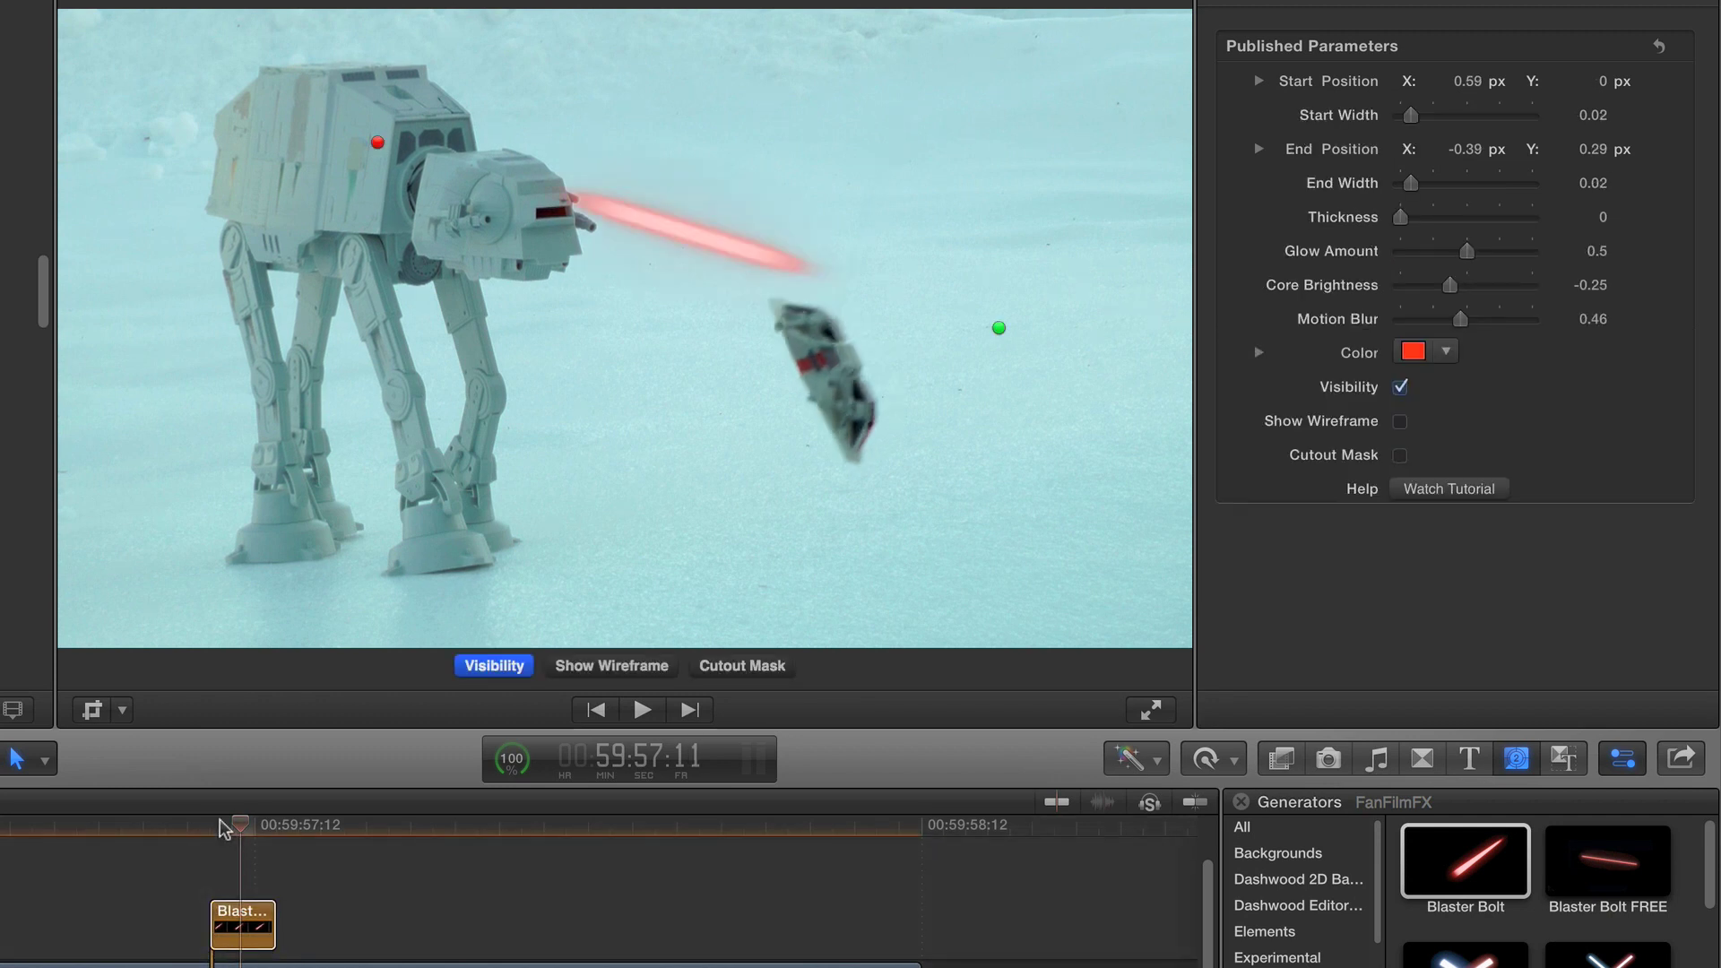
pyautogui.moveTo(225, 825); pyautogui.dragTo(212, 824)
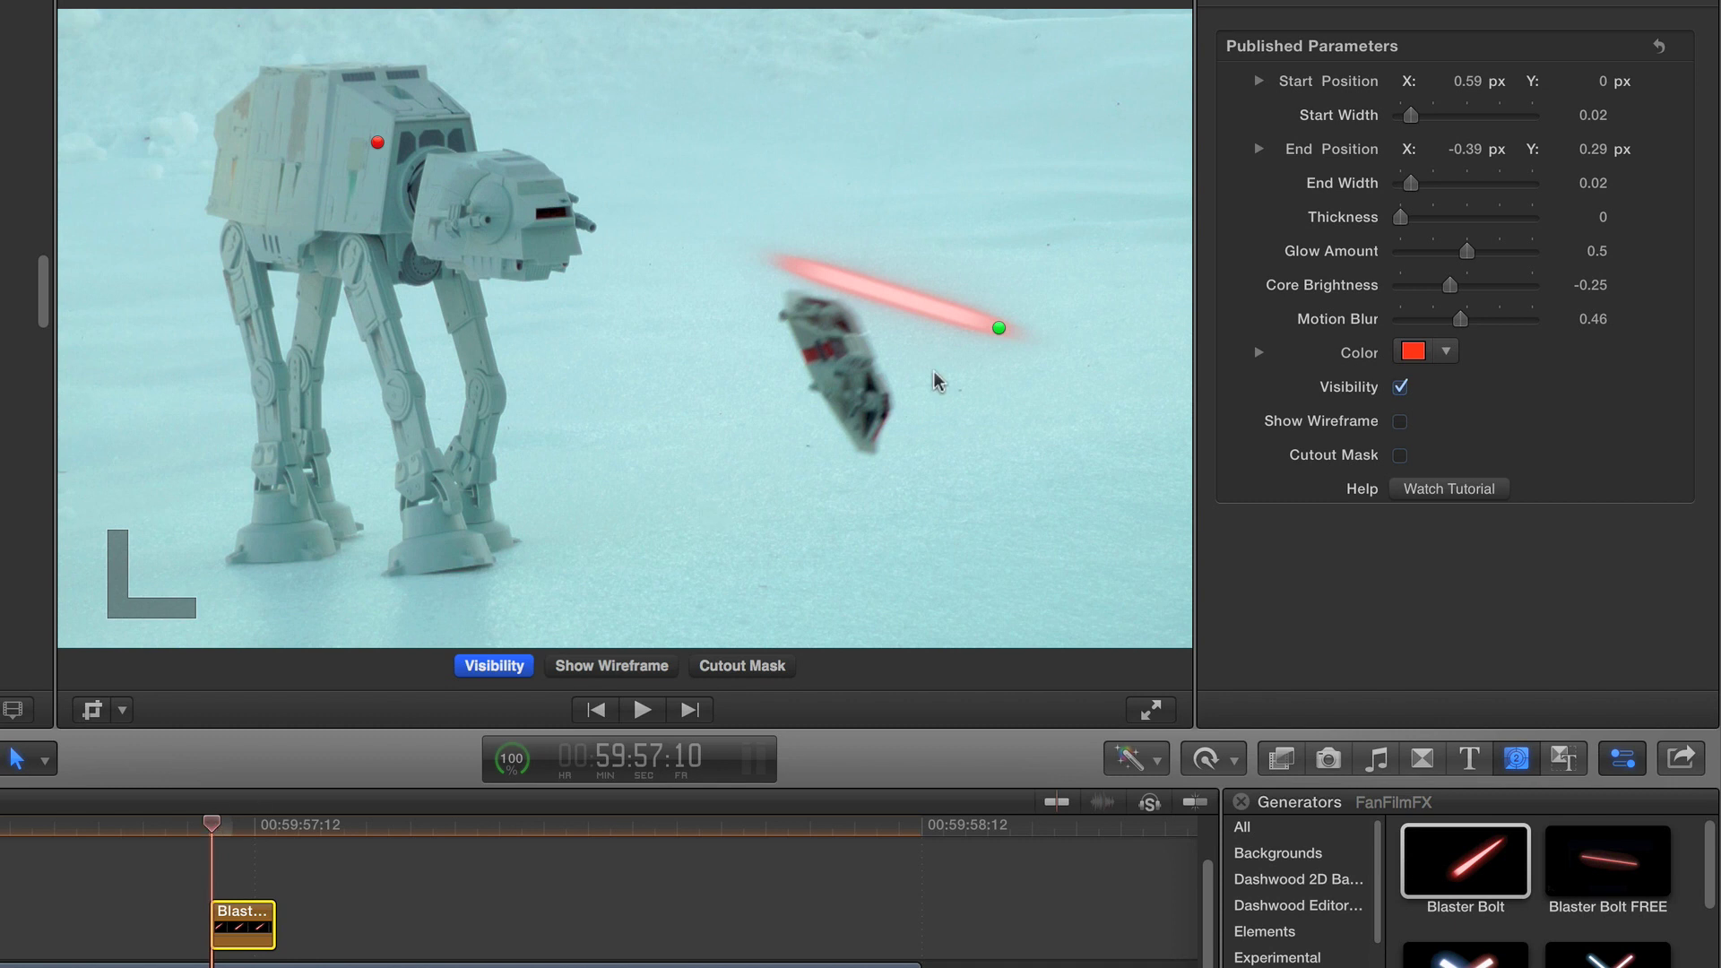
pyautogui.moveTo(1001, 329); pyautogui.dragTo(997, 328)
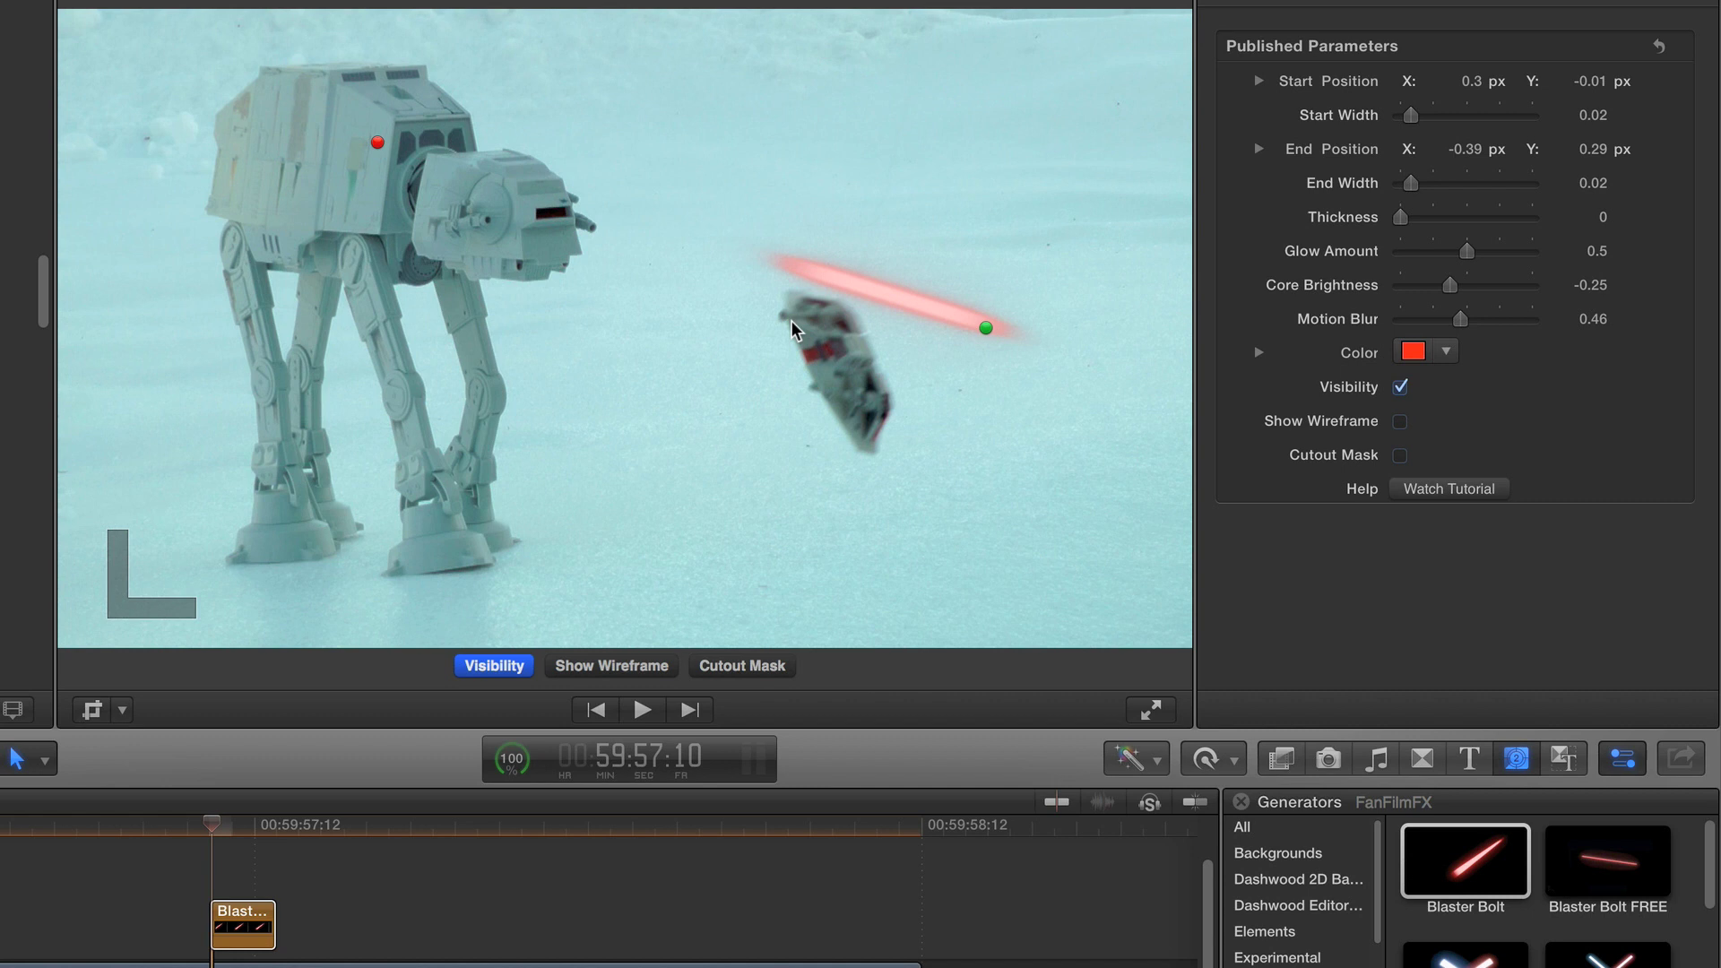
pyautogui.moveTo(807, 334); pyautogui.dragTo(790, 326)
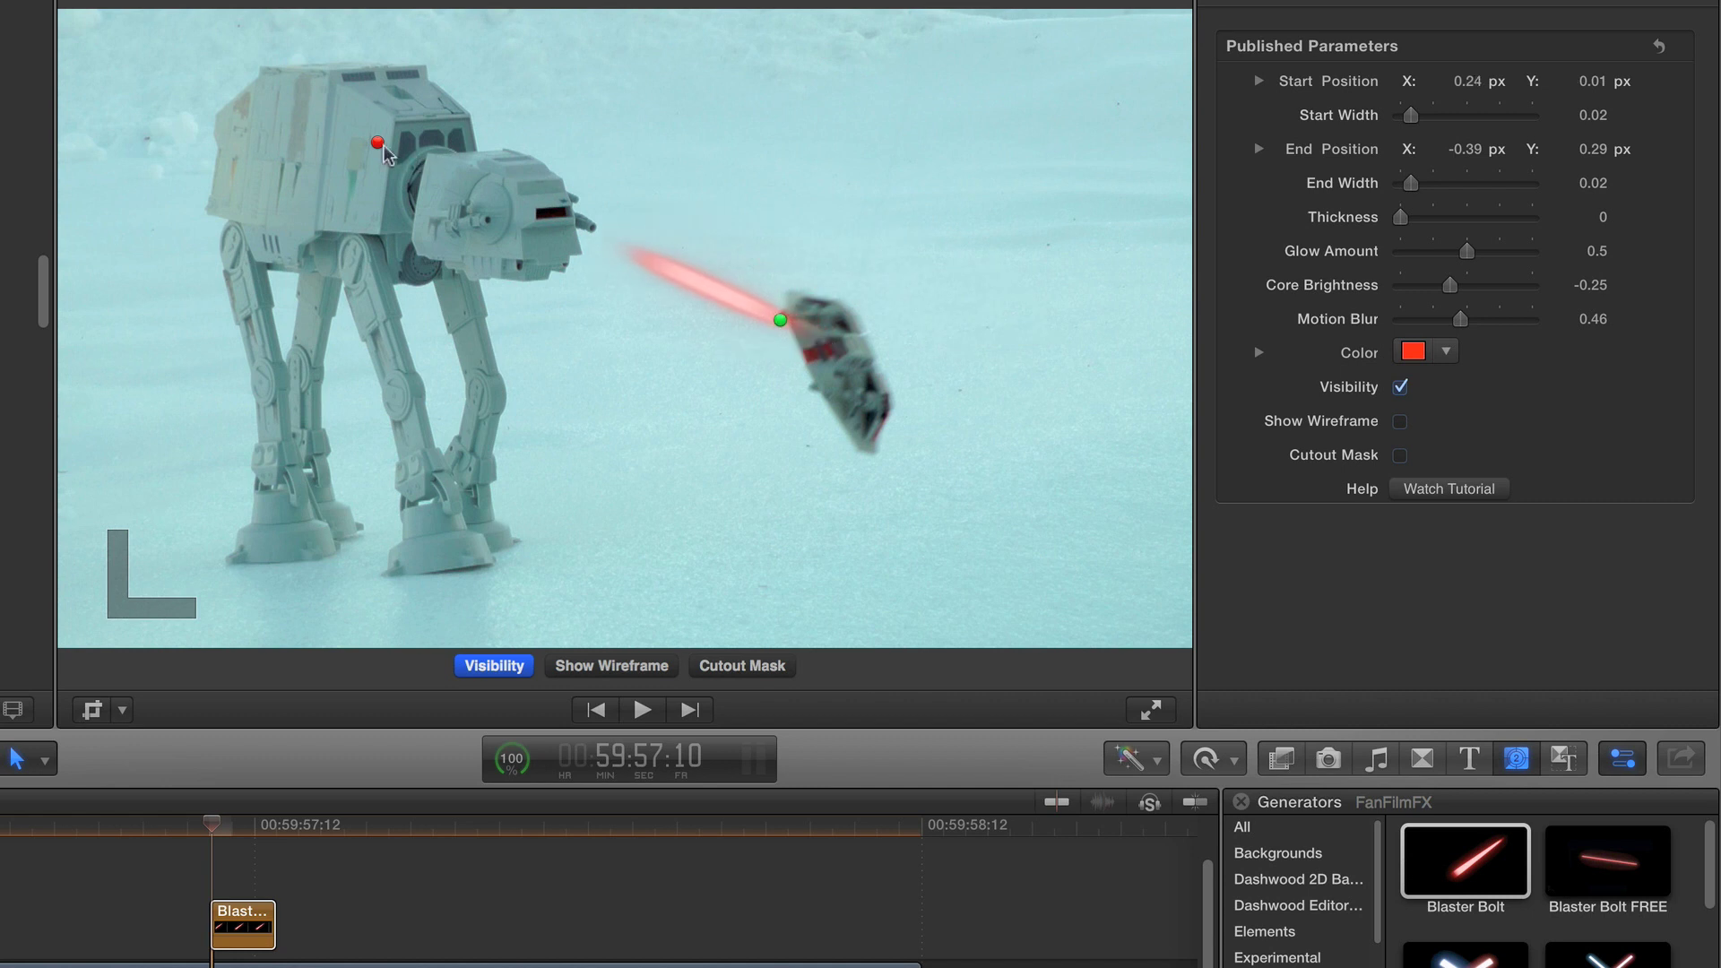
pyautogui.moveTo(377, 145)
pyautogui.mouseDown()
pyautogui.moveTo(235, 293)
pyautogui.moveTo(59, 301)
pyautogui.mouseUp()
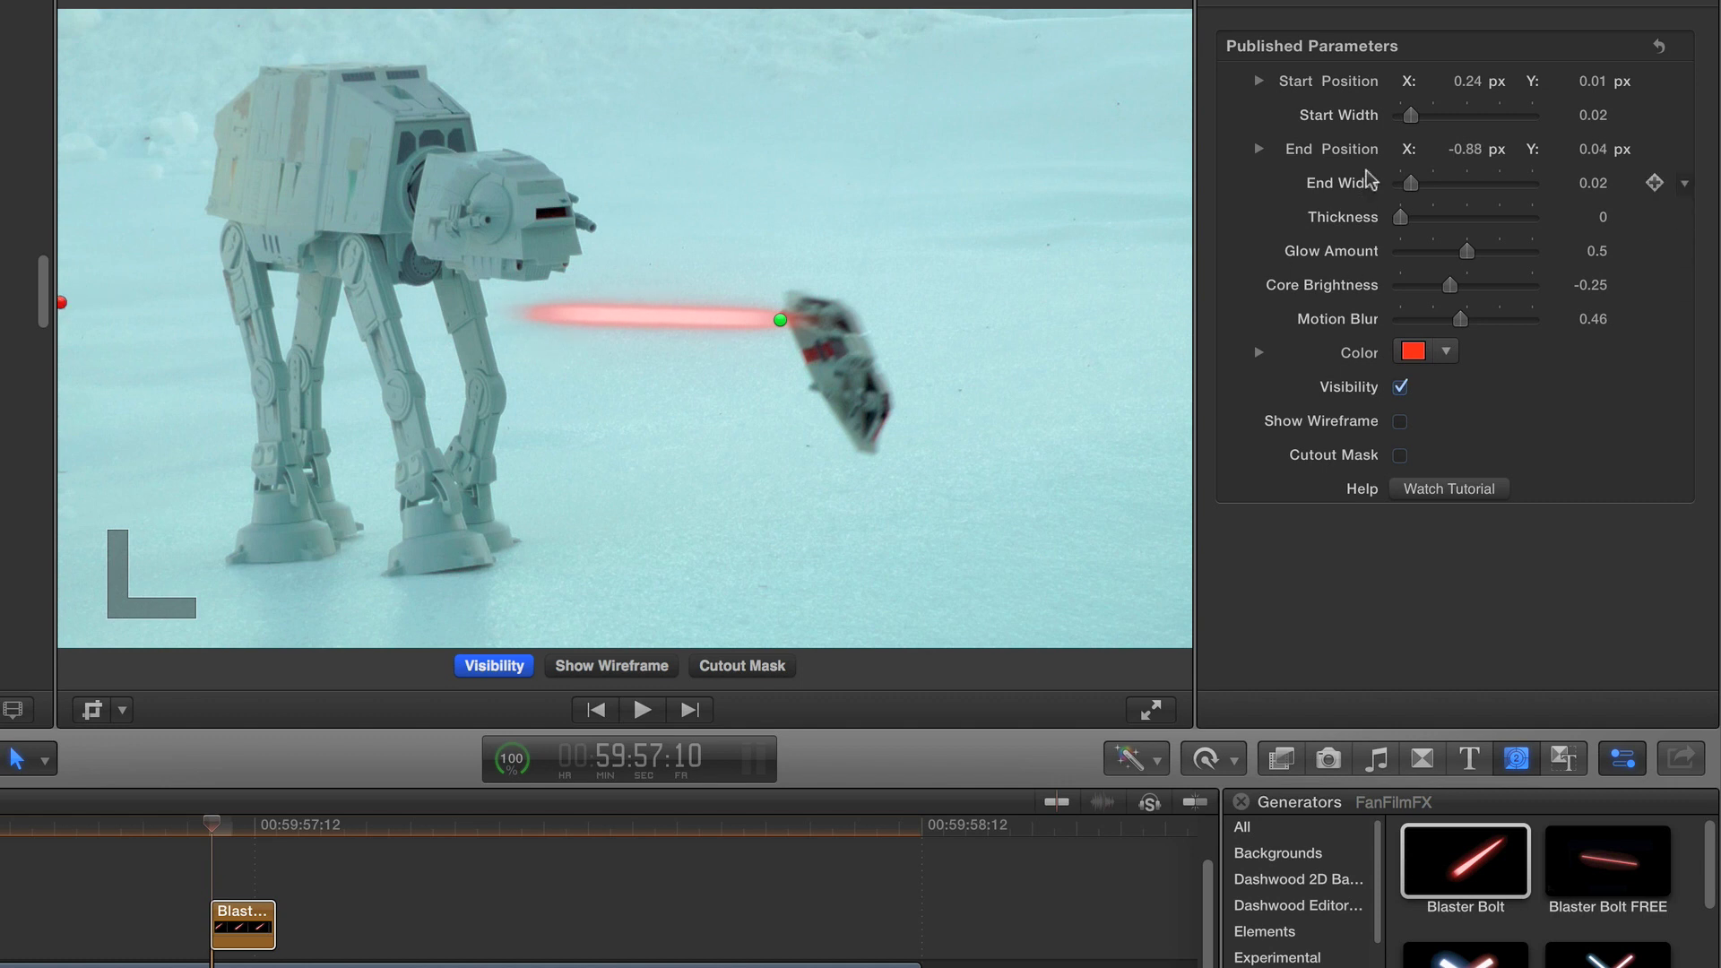
# Step: Set the bolt's Start Width to 0.01 and End Width to 0.22
pyautogui.moveTo(1412, 115); pyautogui.dragTo(1406, 122)
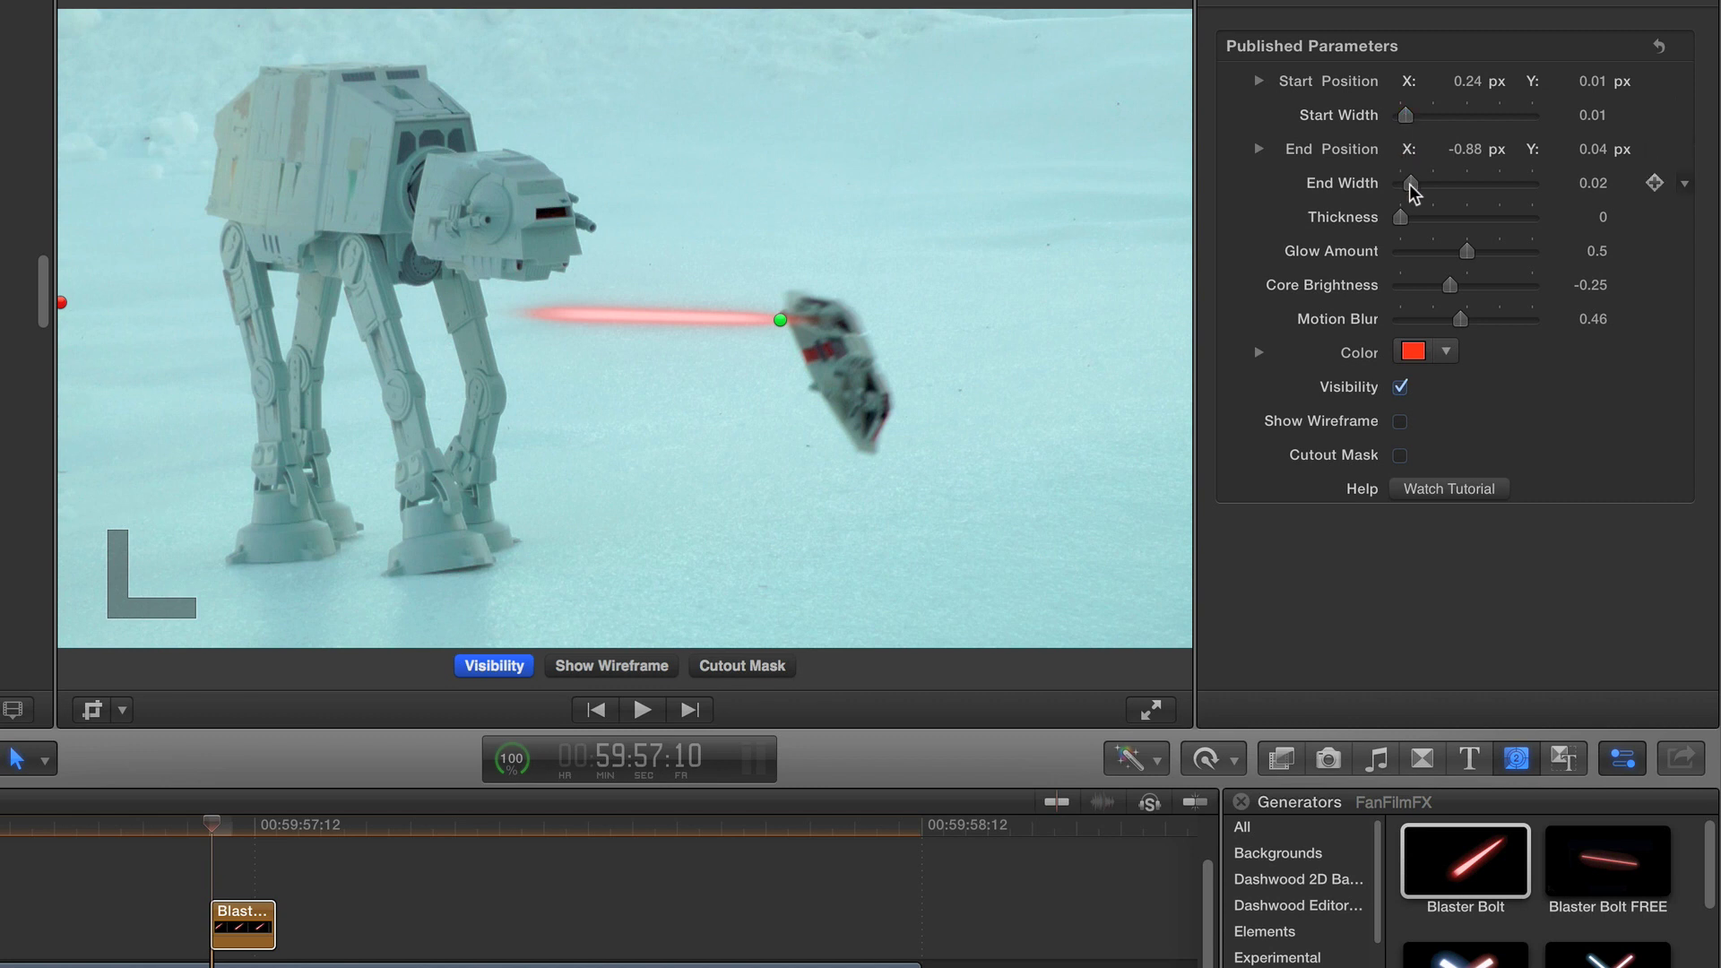
pyautogui.moveTo(1412, 185); pyautogui.dragTo(1536, 184)
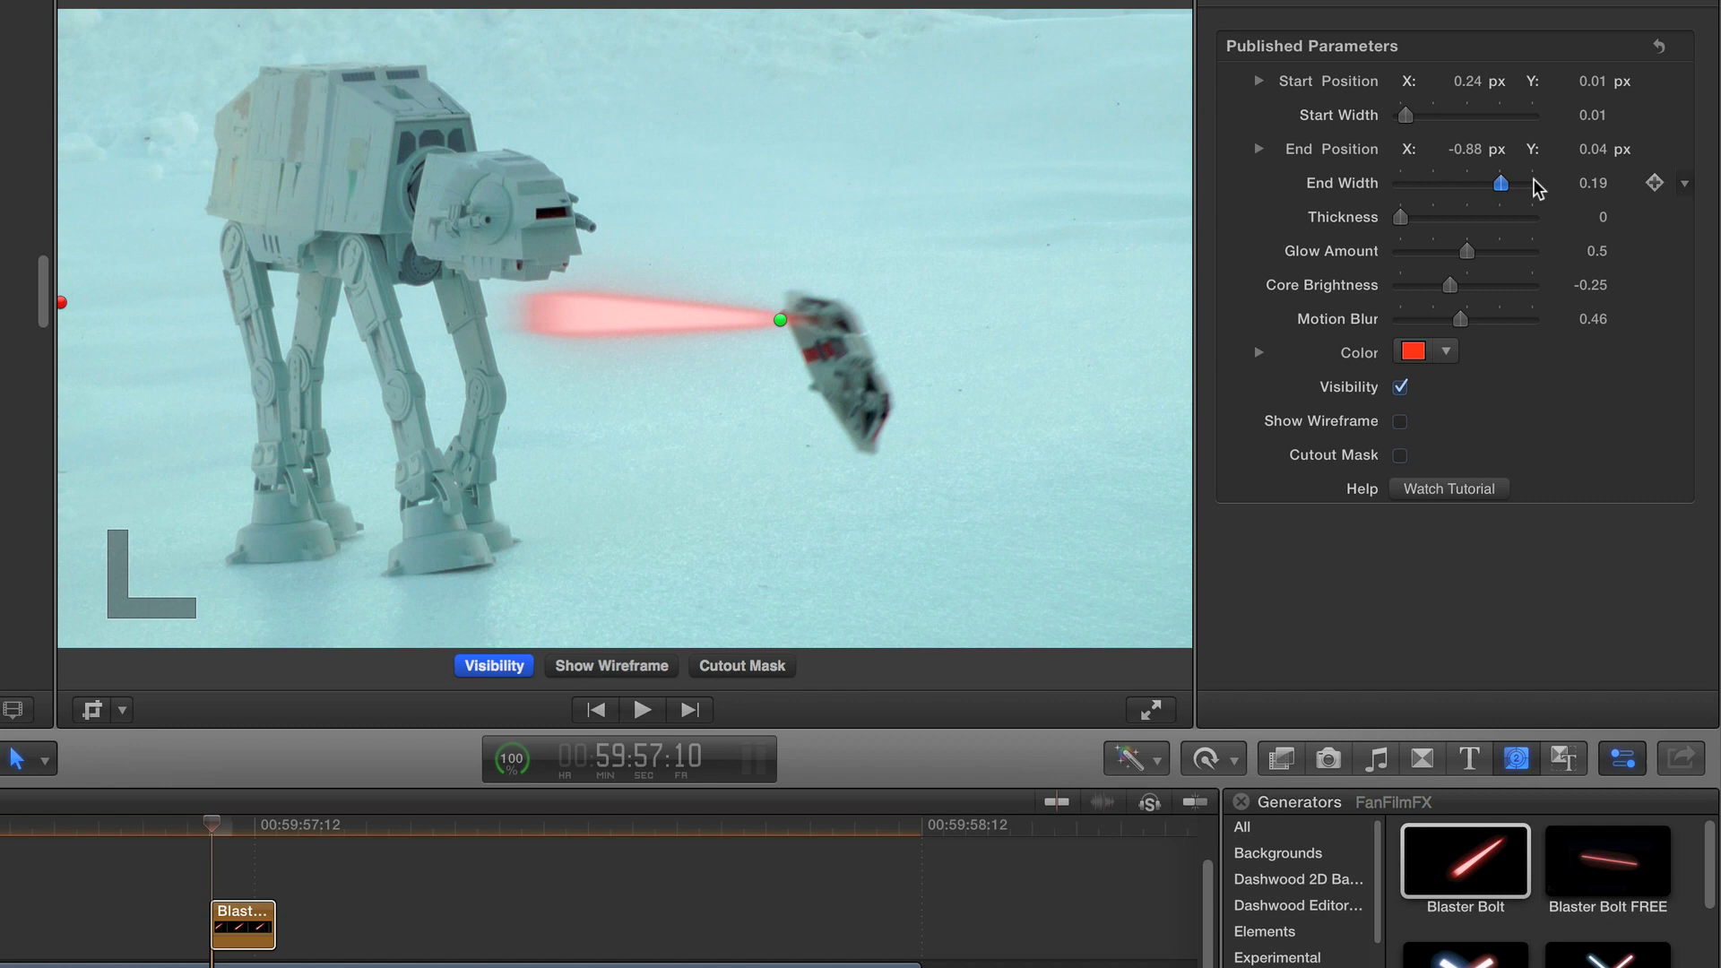
pyautogui.moveTo(1535, 185); pyautogui.dragTo(1517, 185)
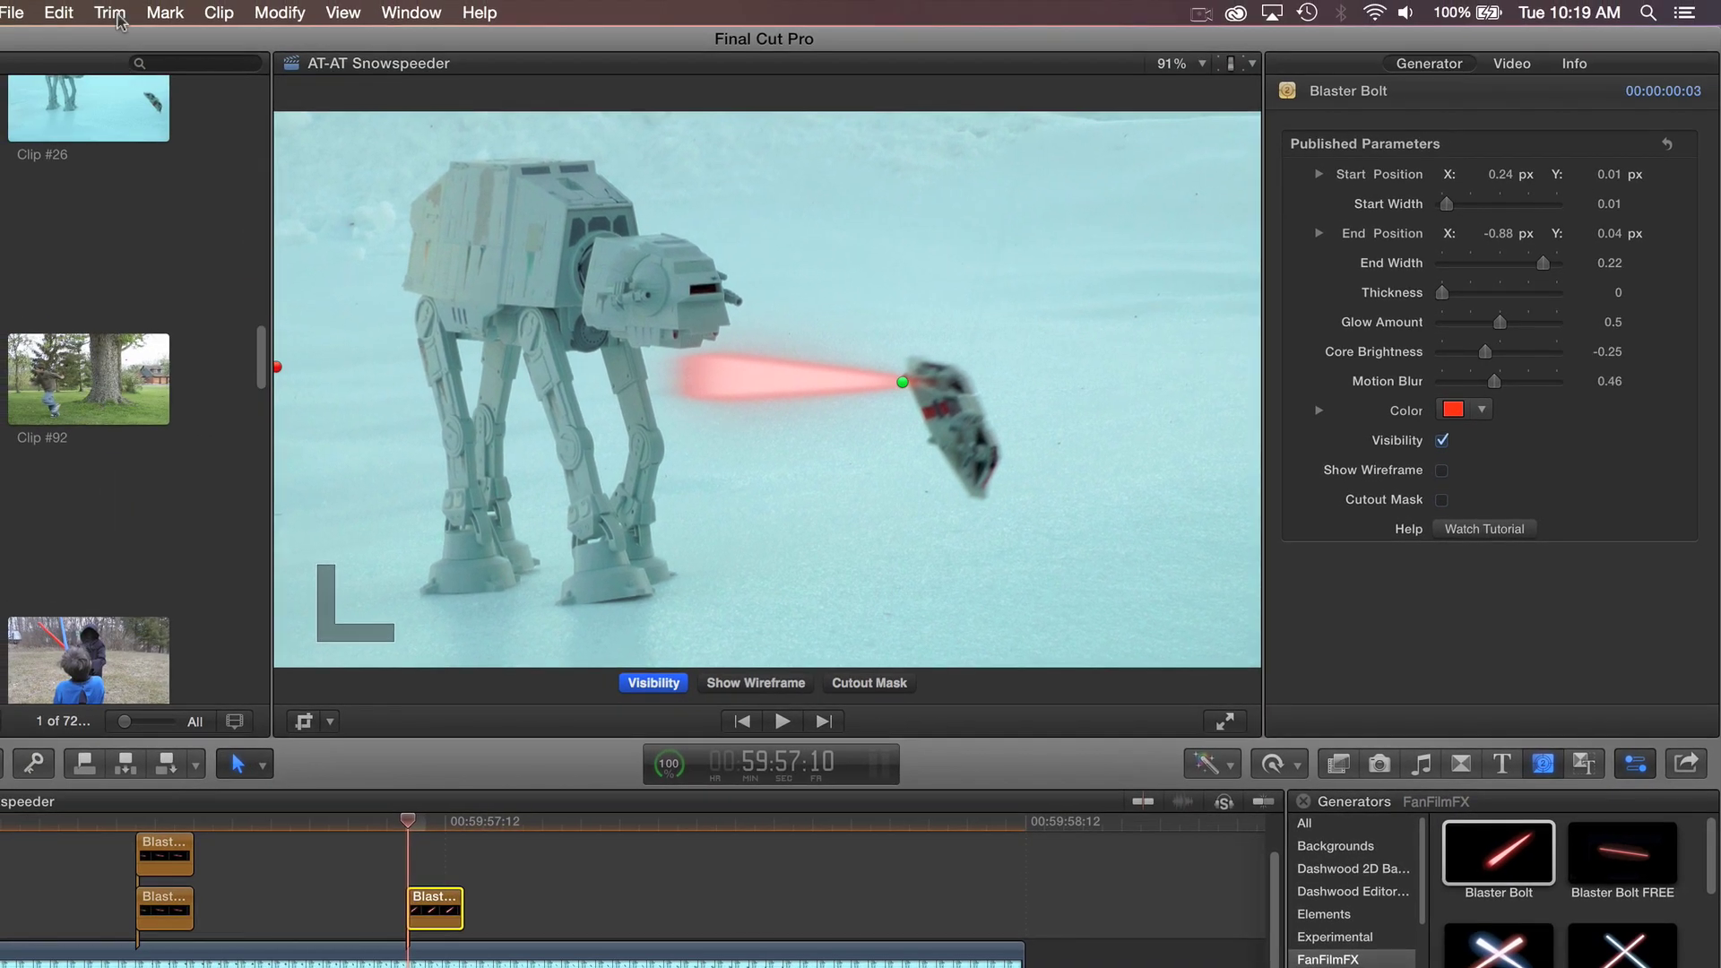
# Step: Copy the Blaster Bolt clip and paste a second one at the playhead
pyautogui.click(61, 11)
pyautogui.click(61, 108)
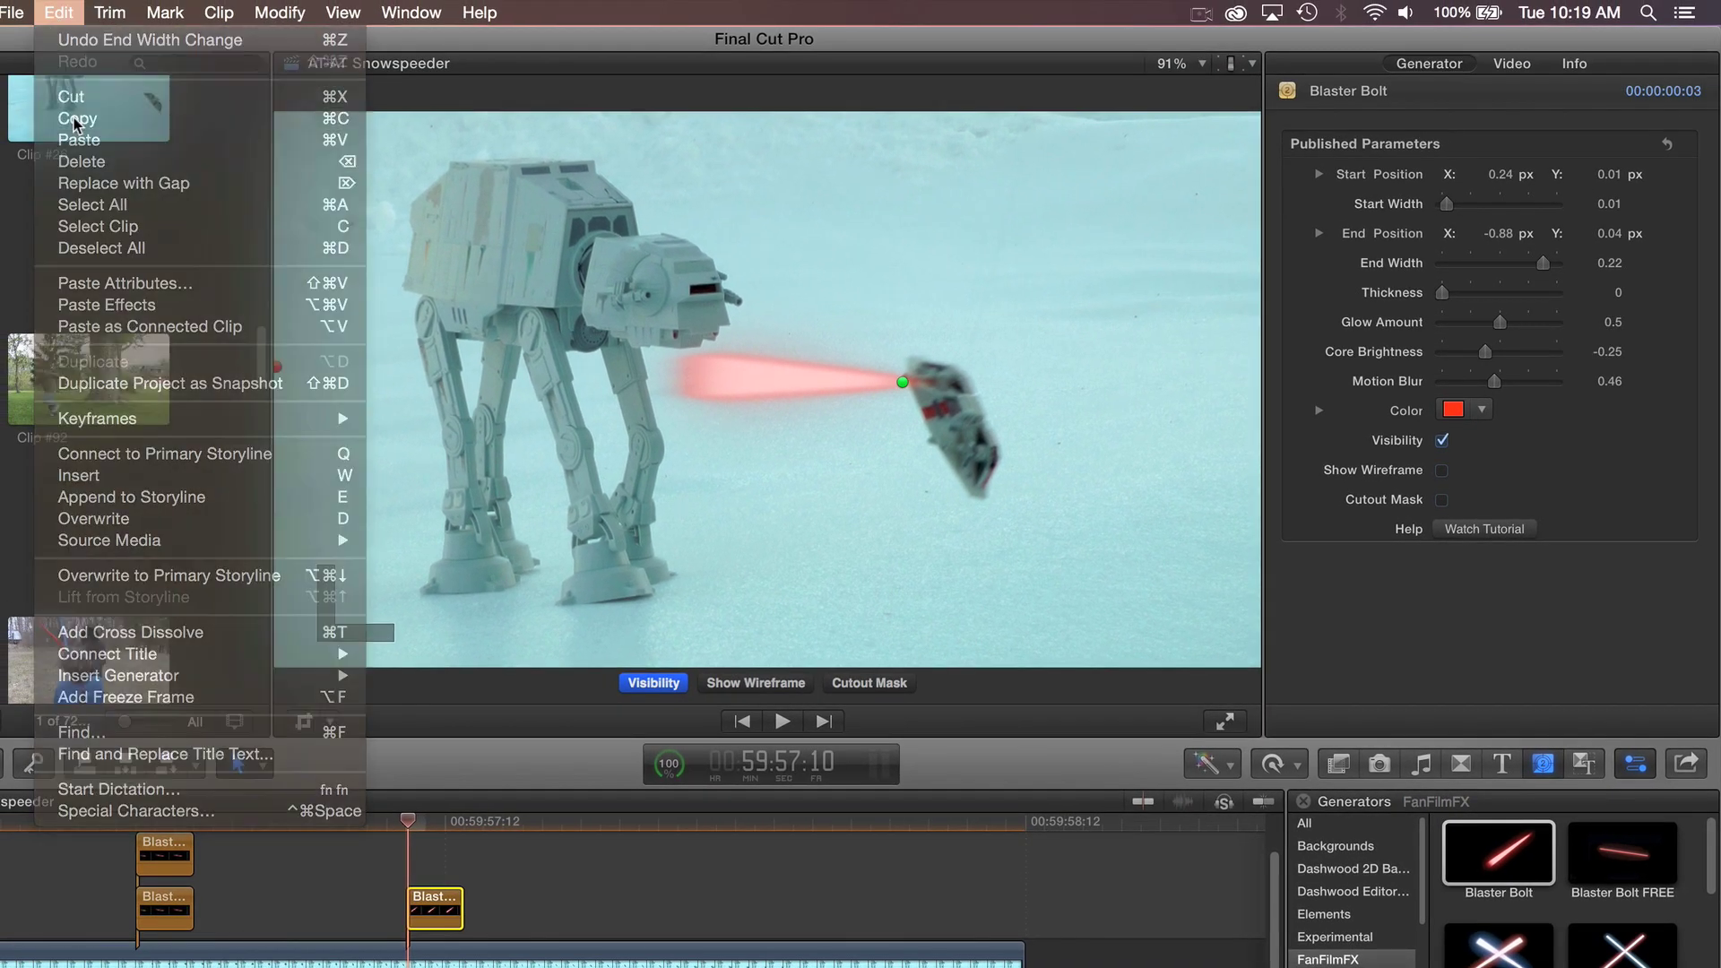
pyautogui.click(61, 11)
pyautogui.click(82, 140)
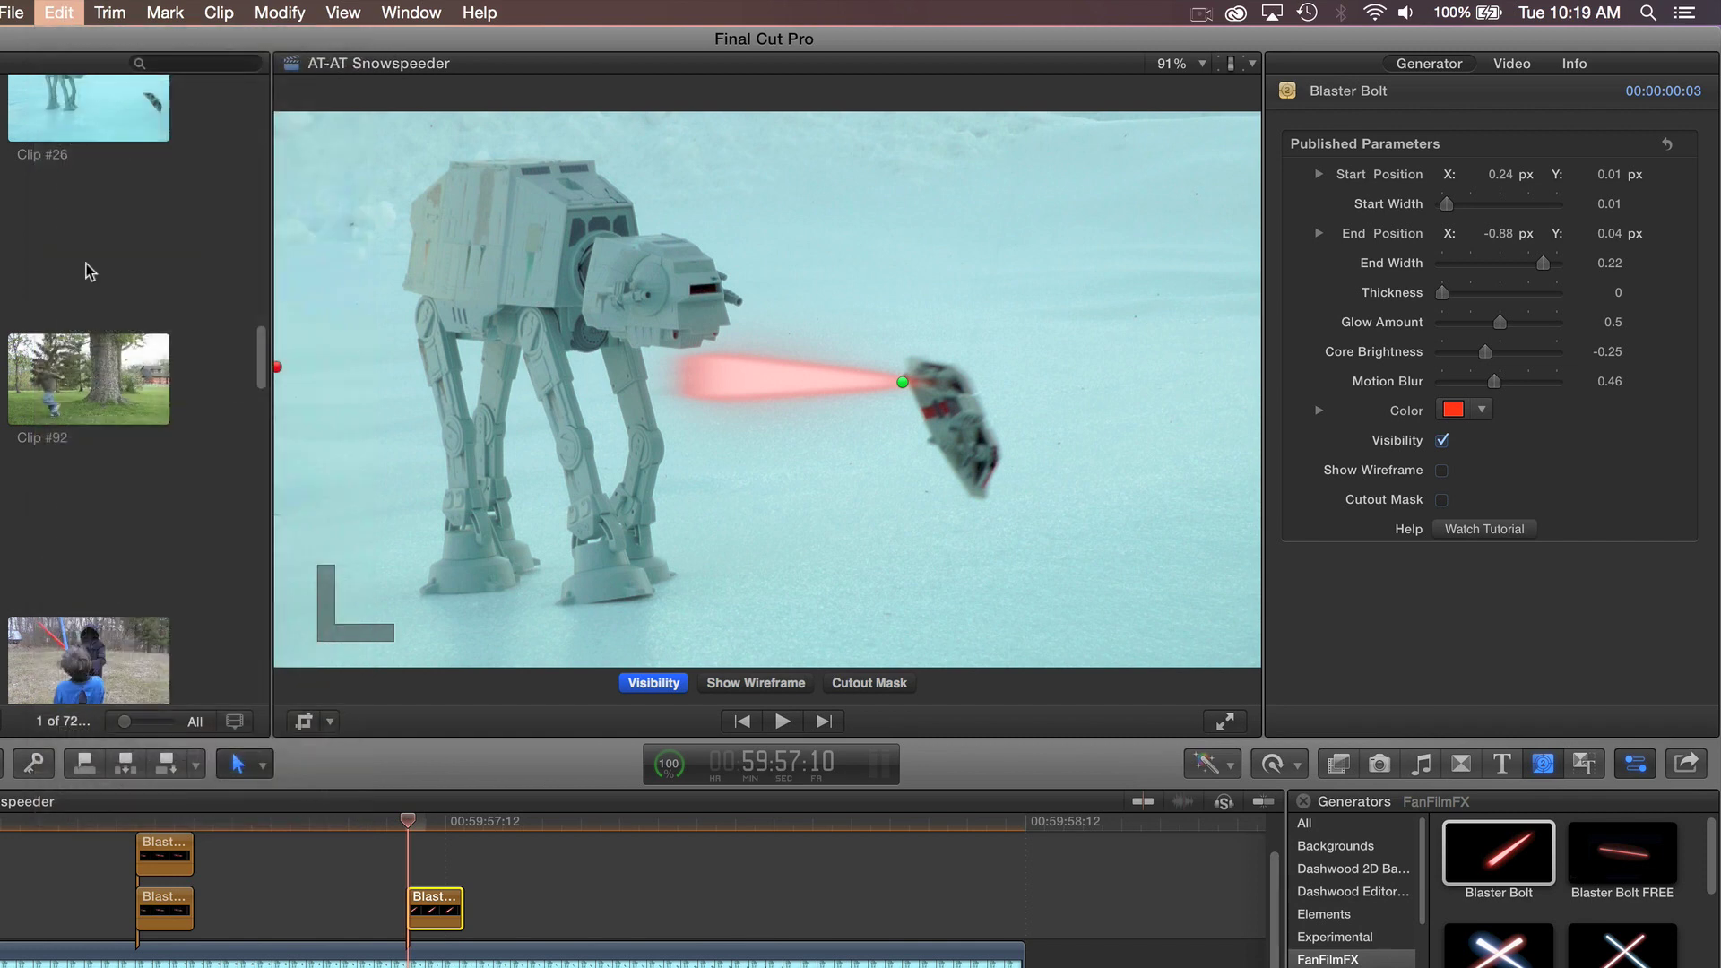
# Step: Start the second bolt on the snowspeeder and aim its end lower at the legs
pyautogui.click(433, 848)
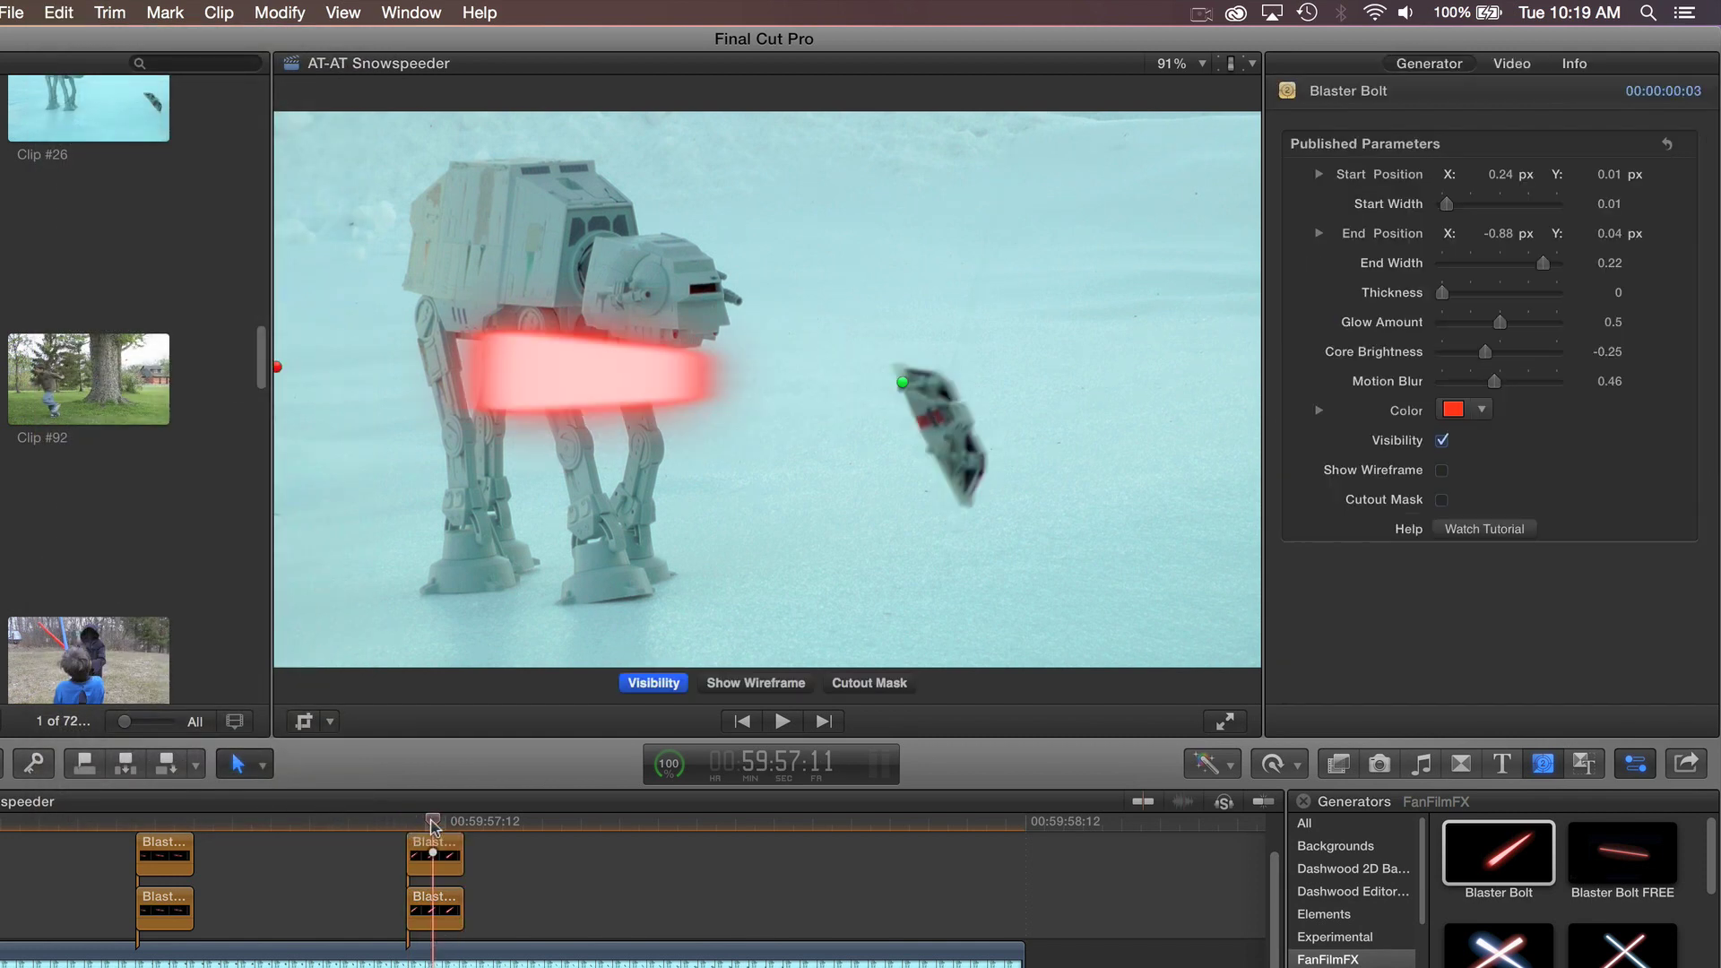
pyautogui.click(433, 848)
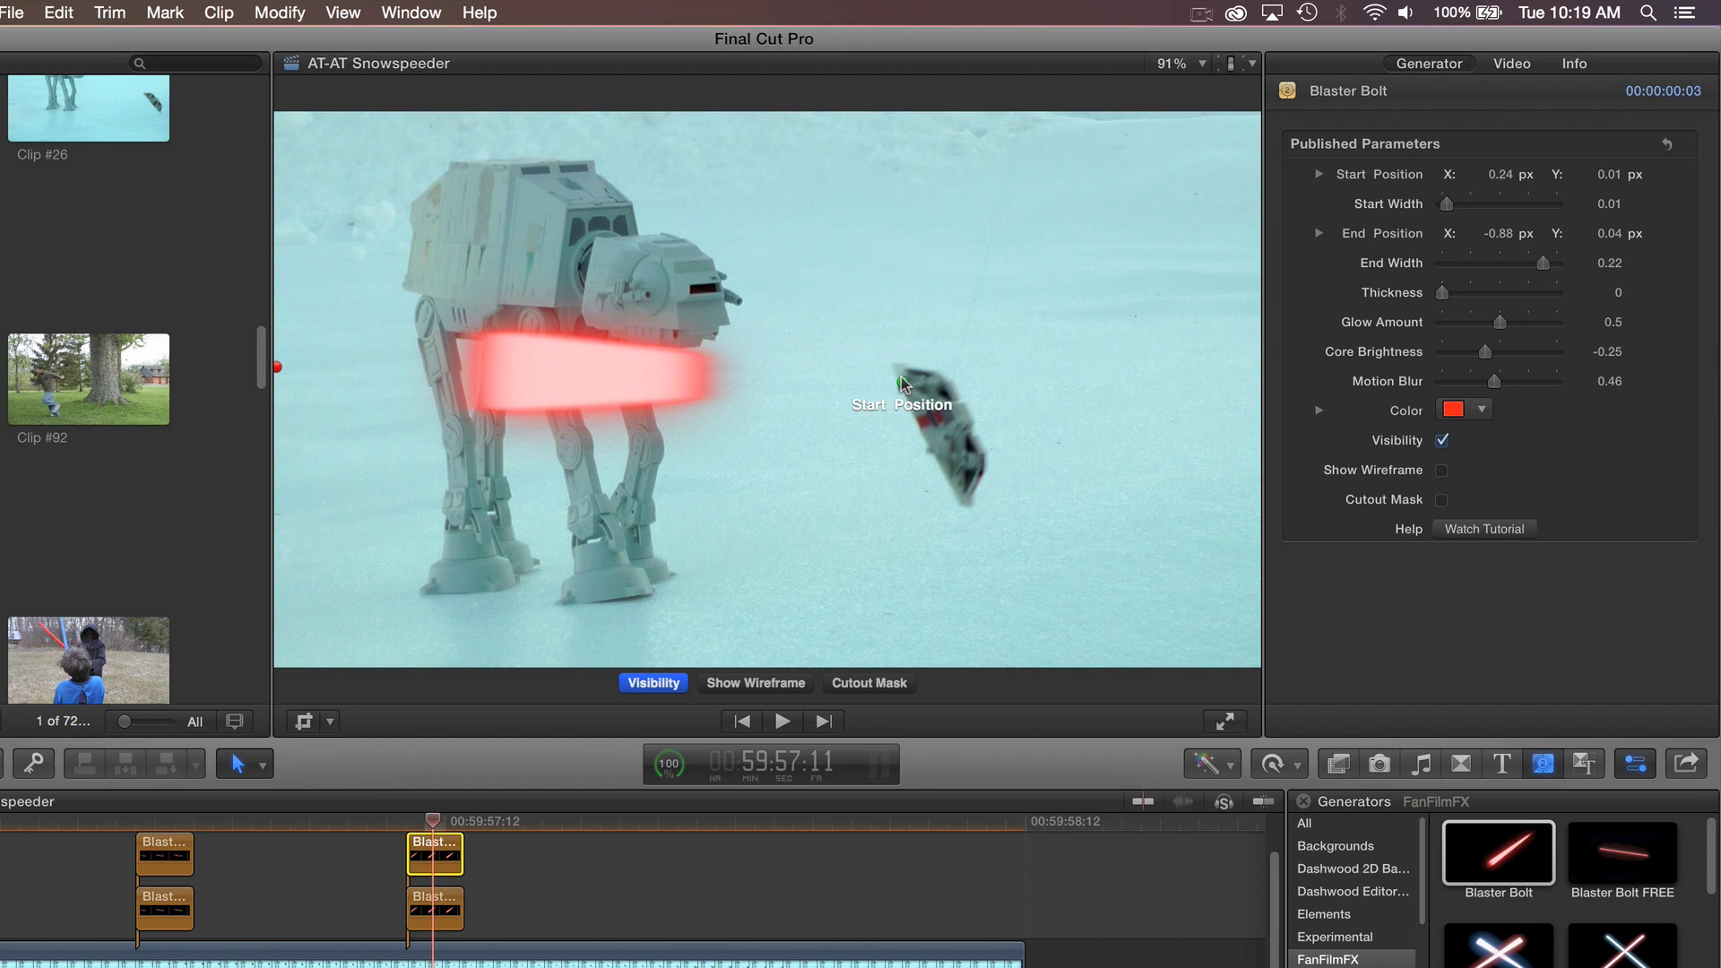
pyautogui.moveTo(903, 386); pyautogui.dragTo(929, 452)
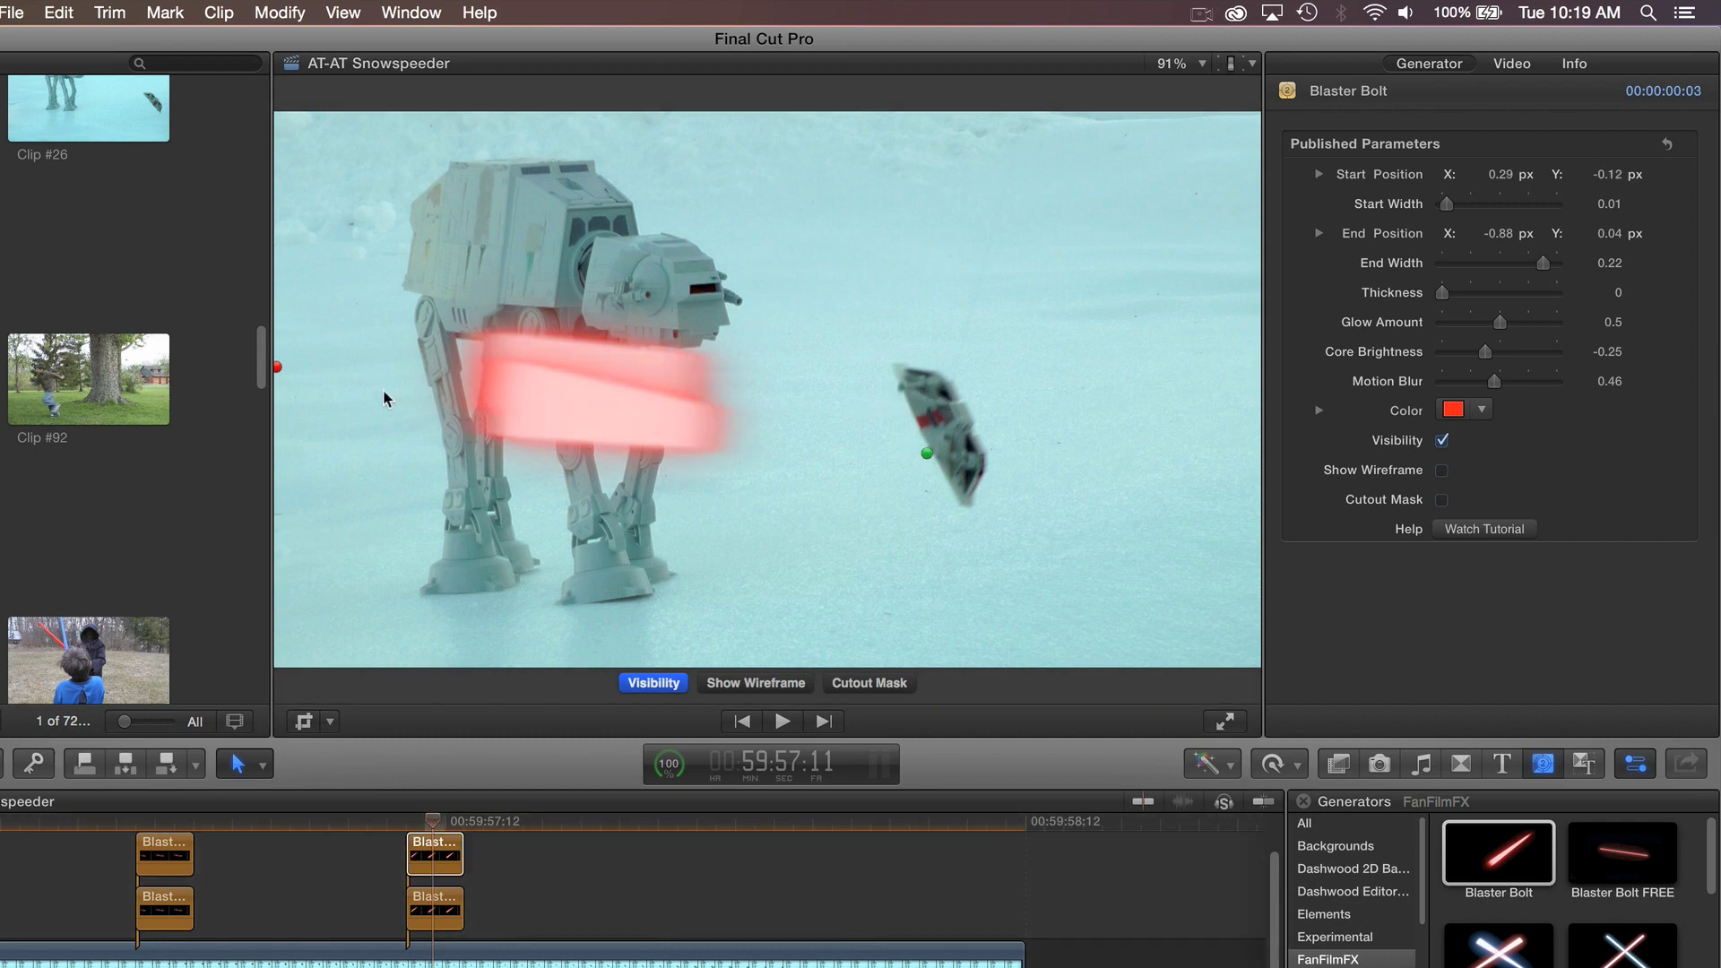
pyautogui.moveTo(277, 367); pyautogui.dragTo(276, 378)
pyautogui.moveTo(302, 554)
pyautogui.mouseDown()
pyautogui.moveTo(304, 592)
pyautogui.moveTo(377, 691)
pyautogui.mouseUp()
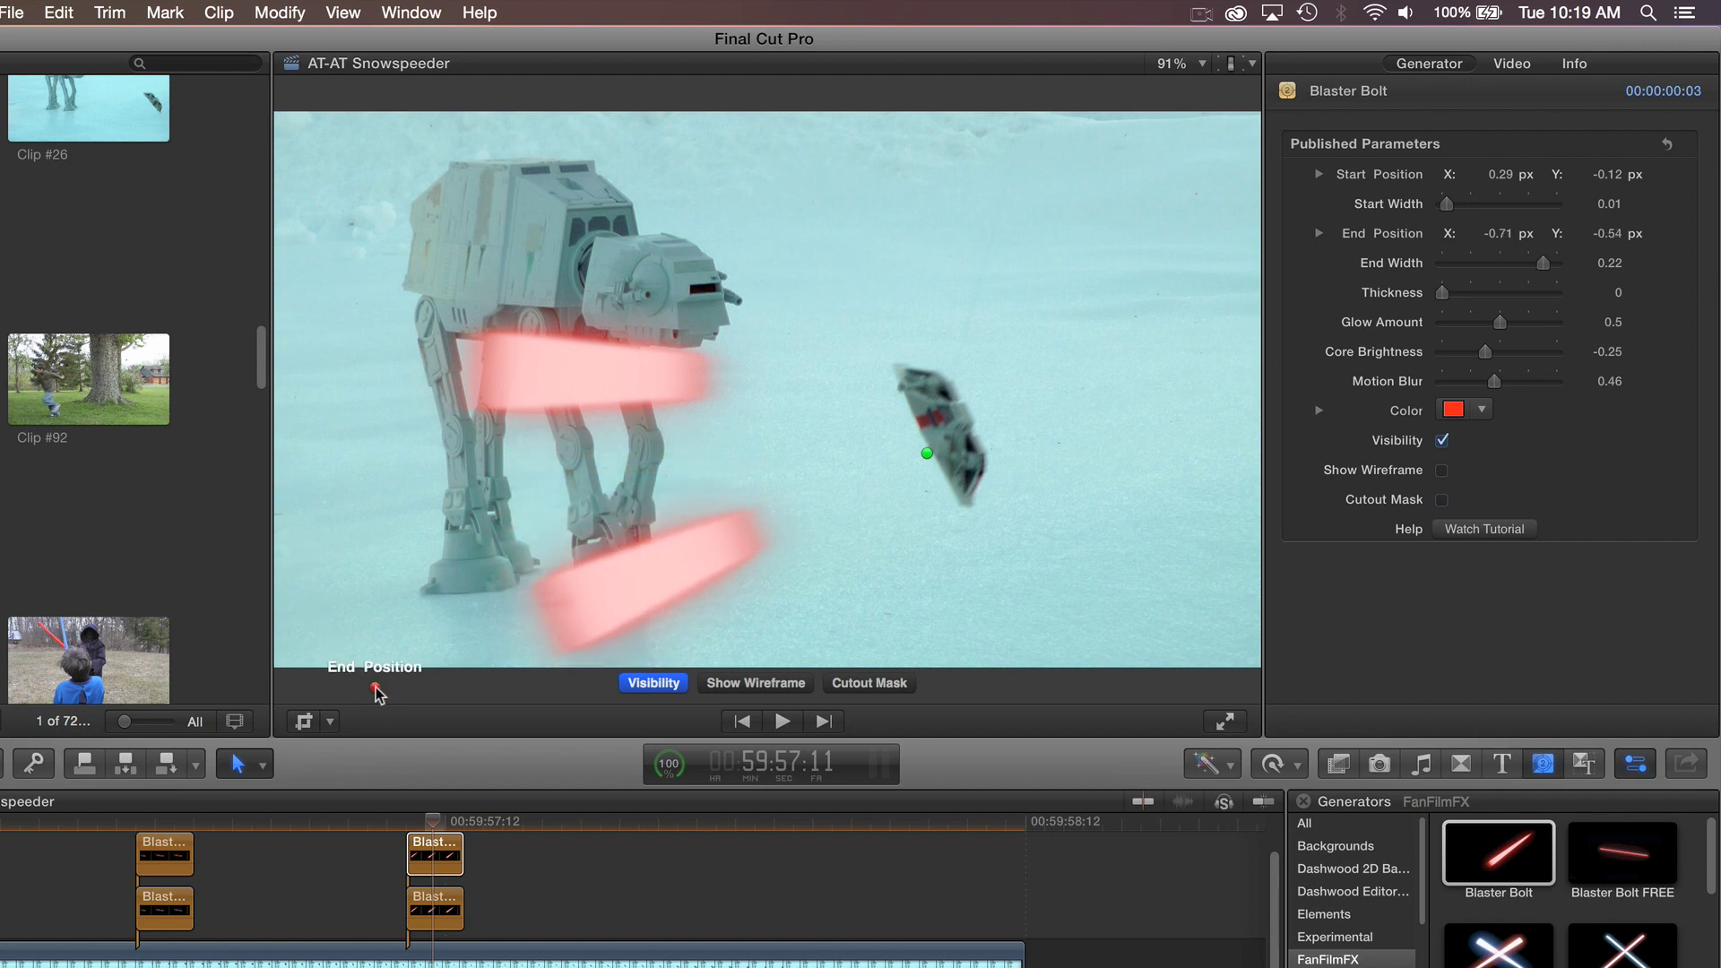
# Step: Play the shot forward and backward to review both bolts
pyautogui.click(403, 818)
pyautogui.press('L')
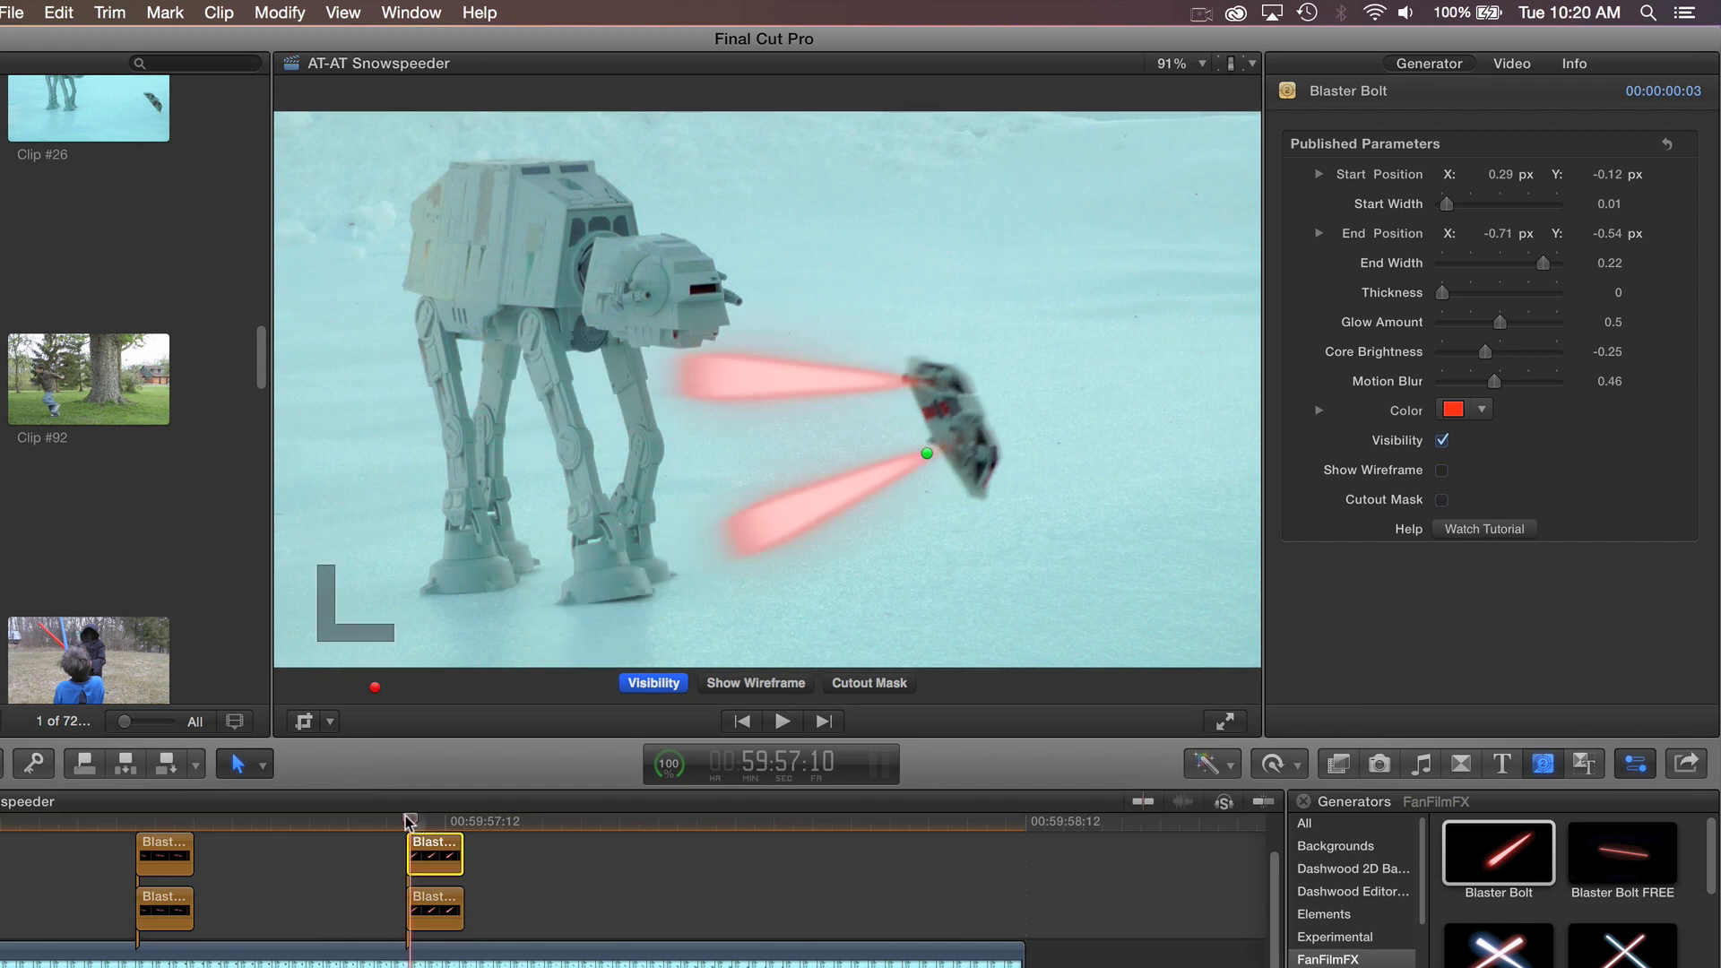
pyautogui.press('space')
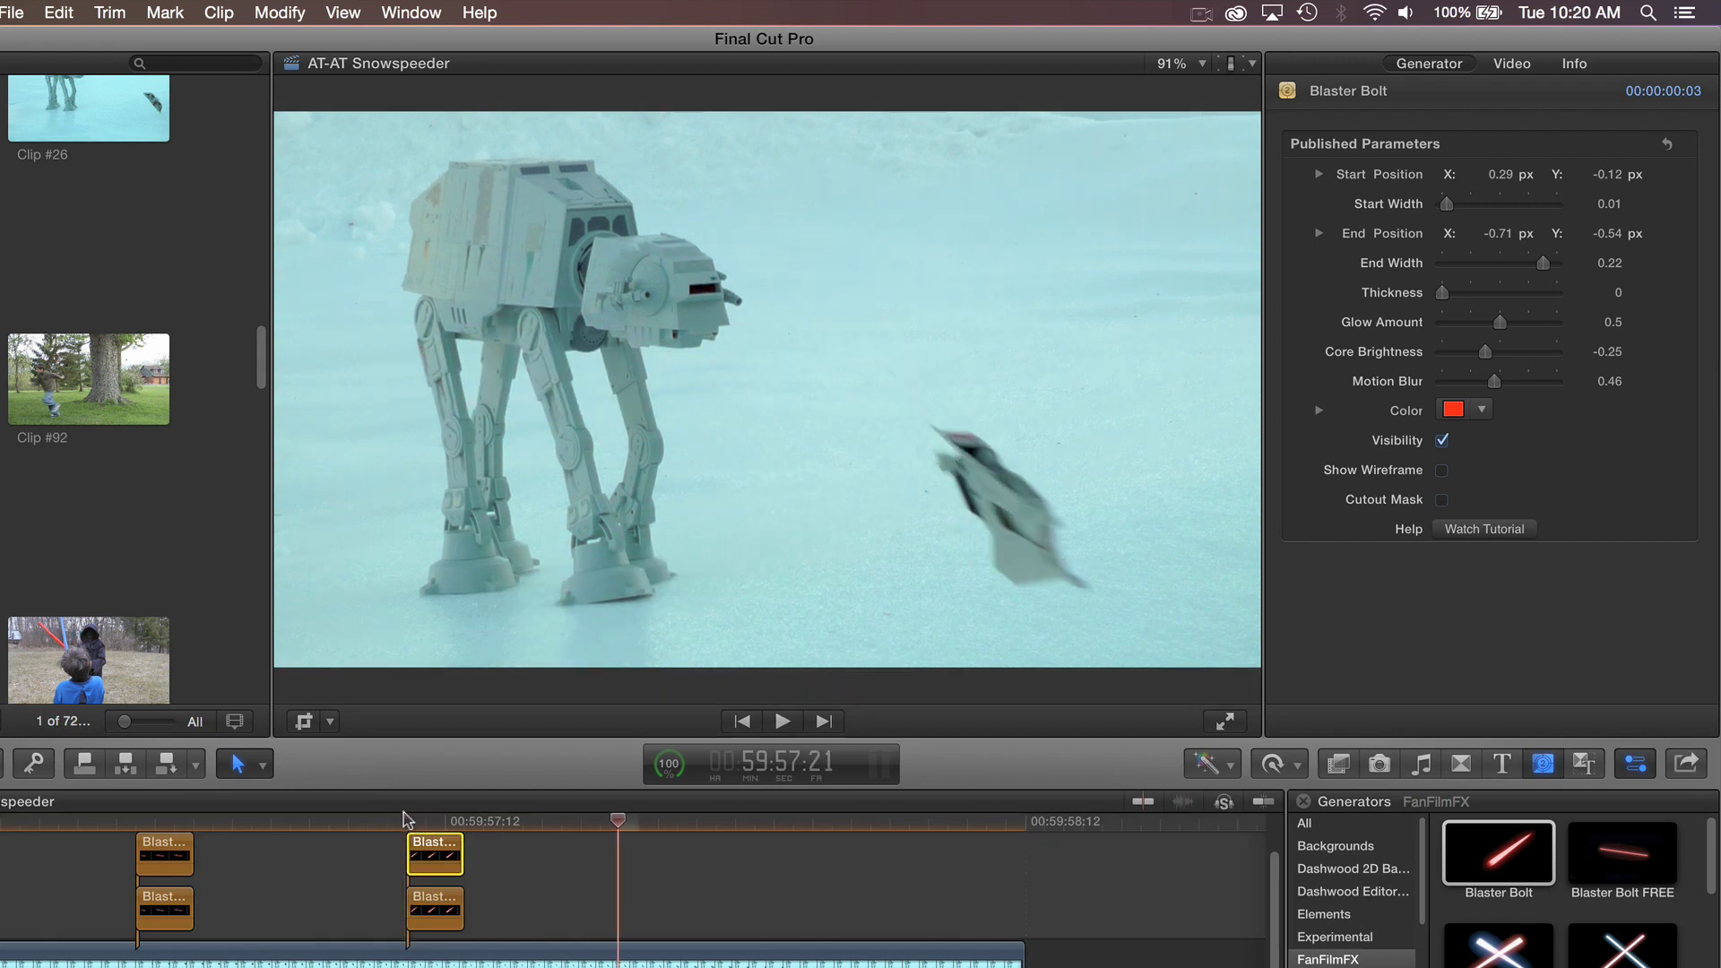
pyautogui.click(406, 818)
pyautogui.press('space')
pyautogui.press('space')
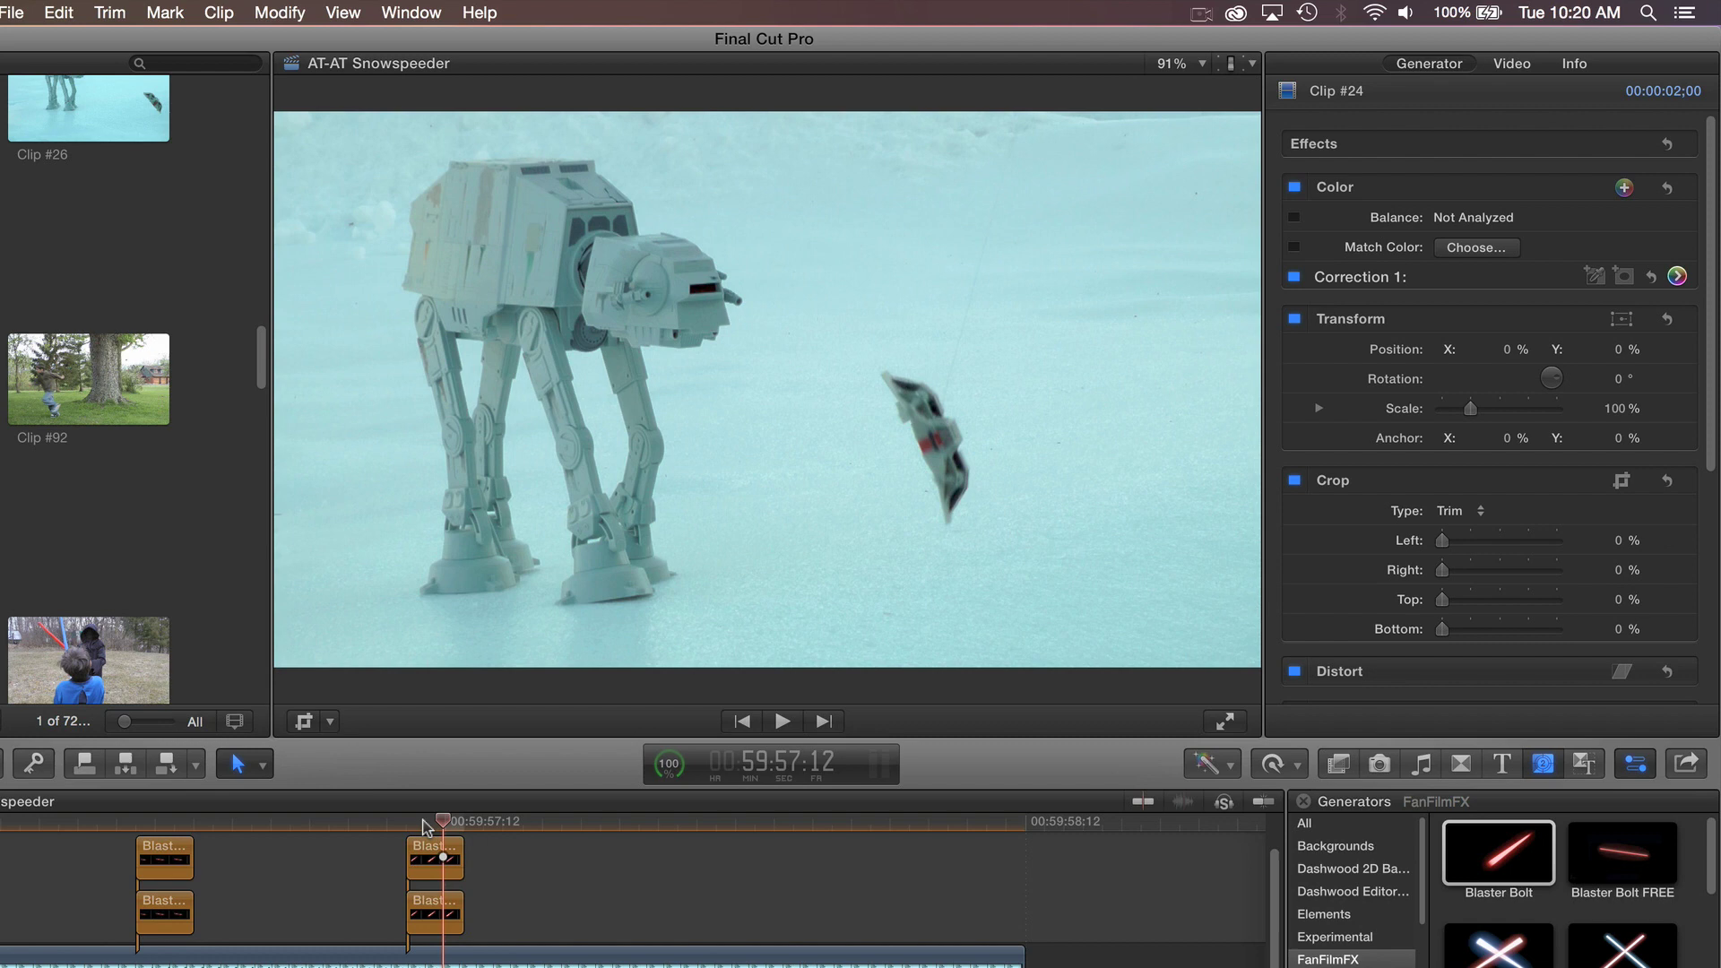
pyautogui.press('j')
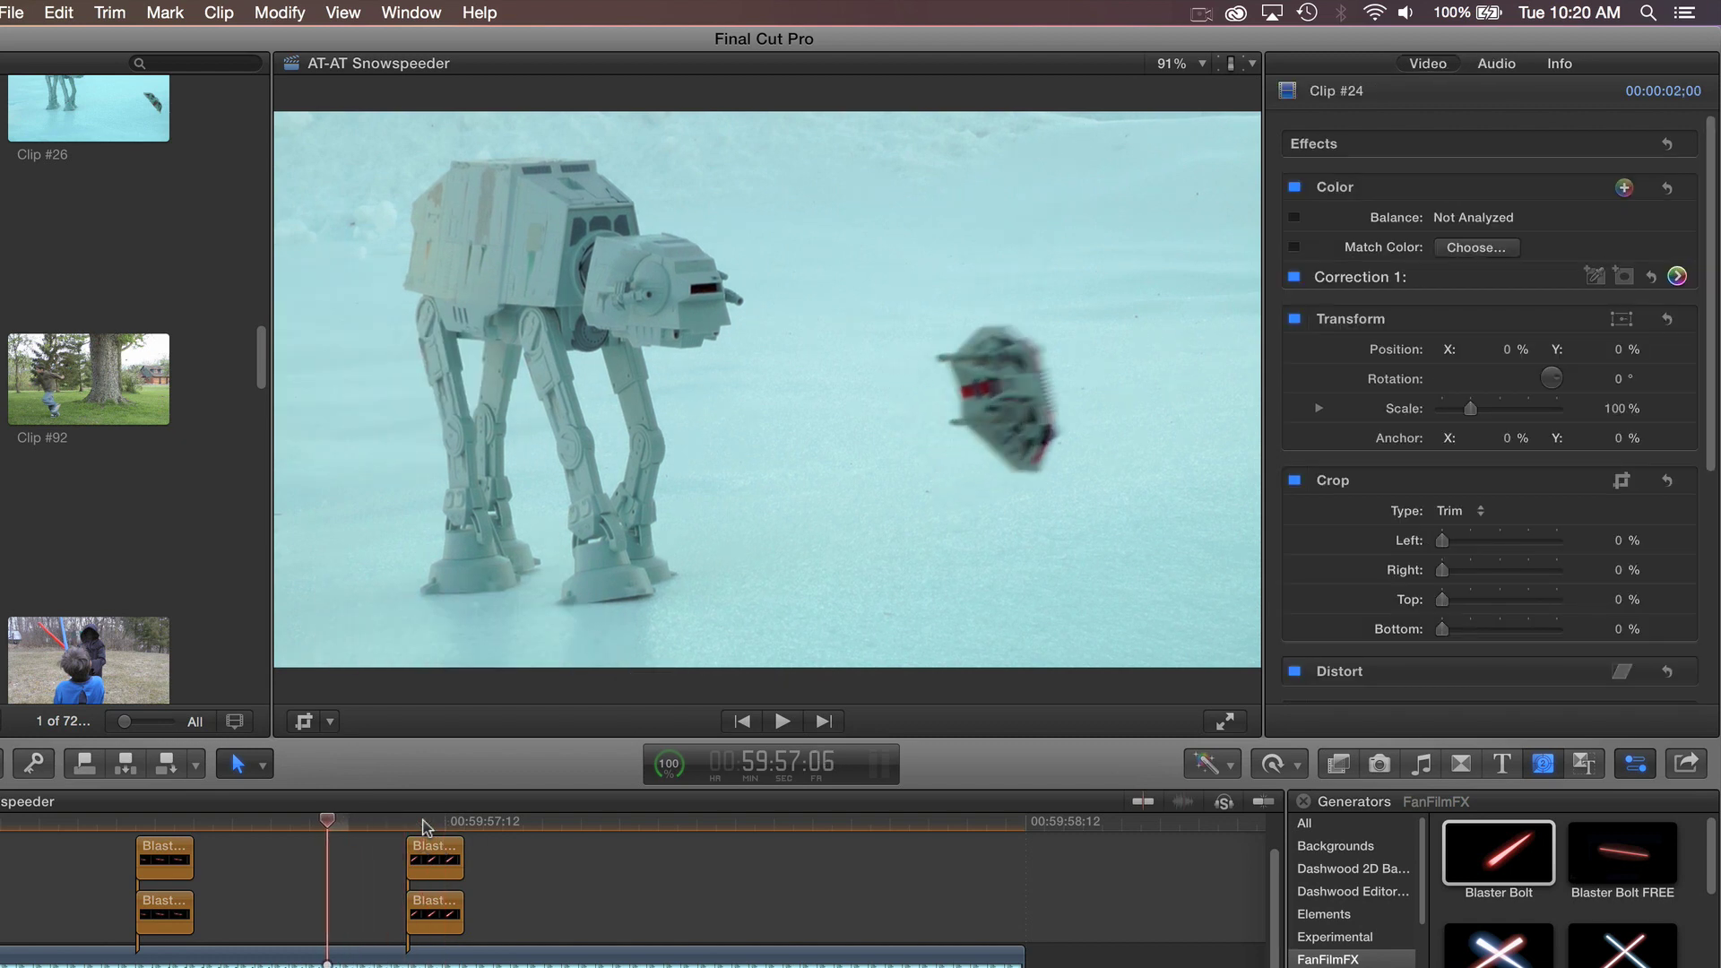
pyautogui.press('space')
pyautogui.press('space')
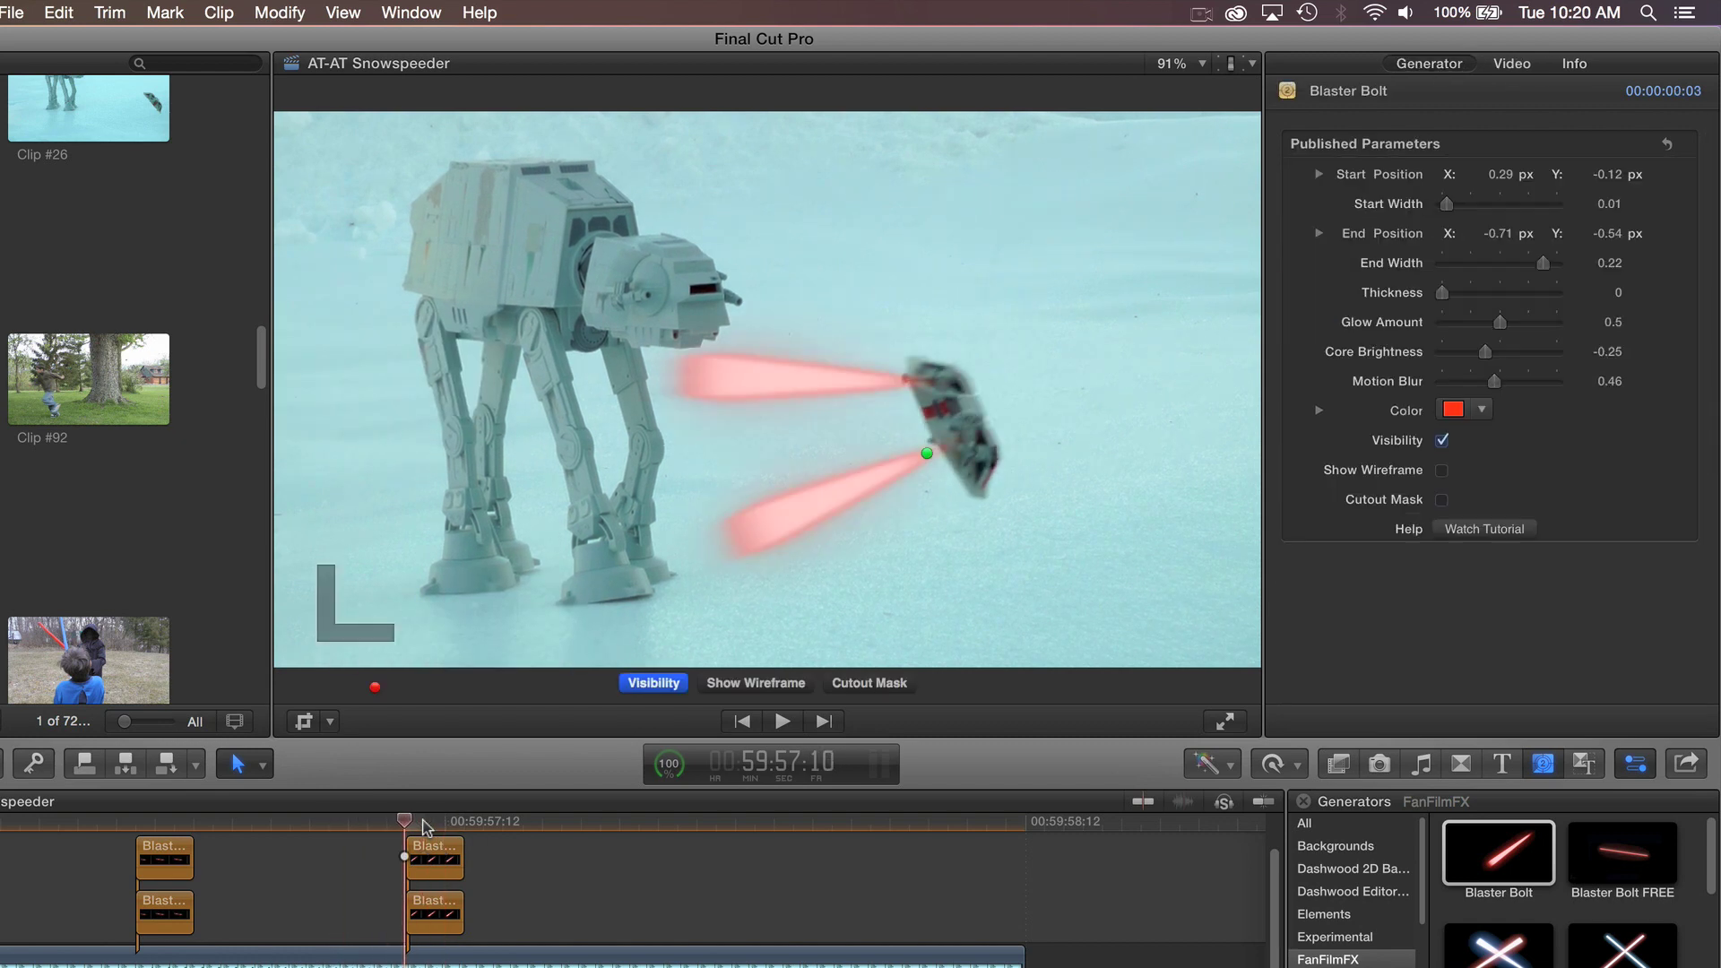
# Step: Adjust the second bolt's Glow Amount, Core Brightness and Motion Blur
pyautogui.click(433, 855)
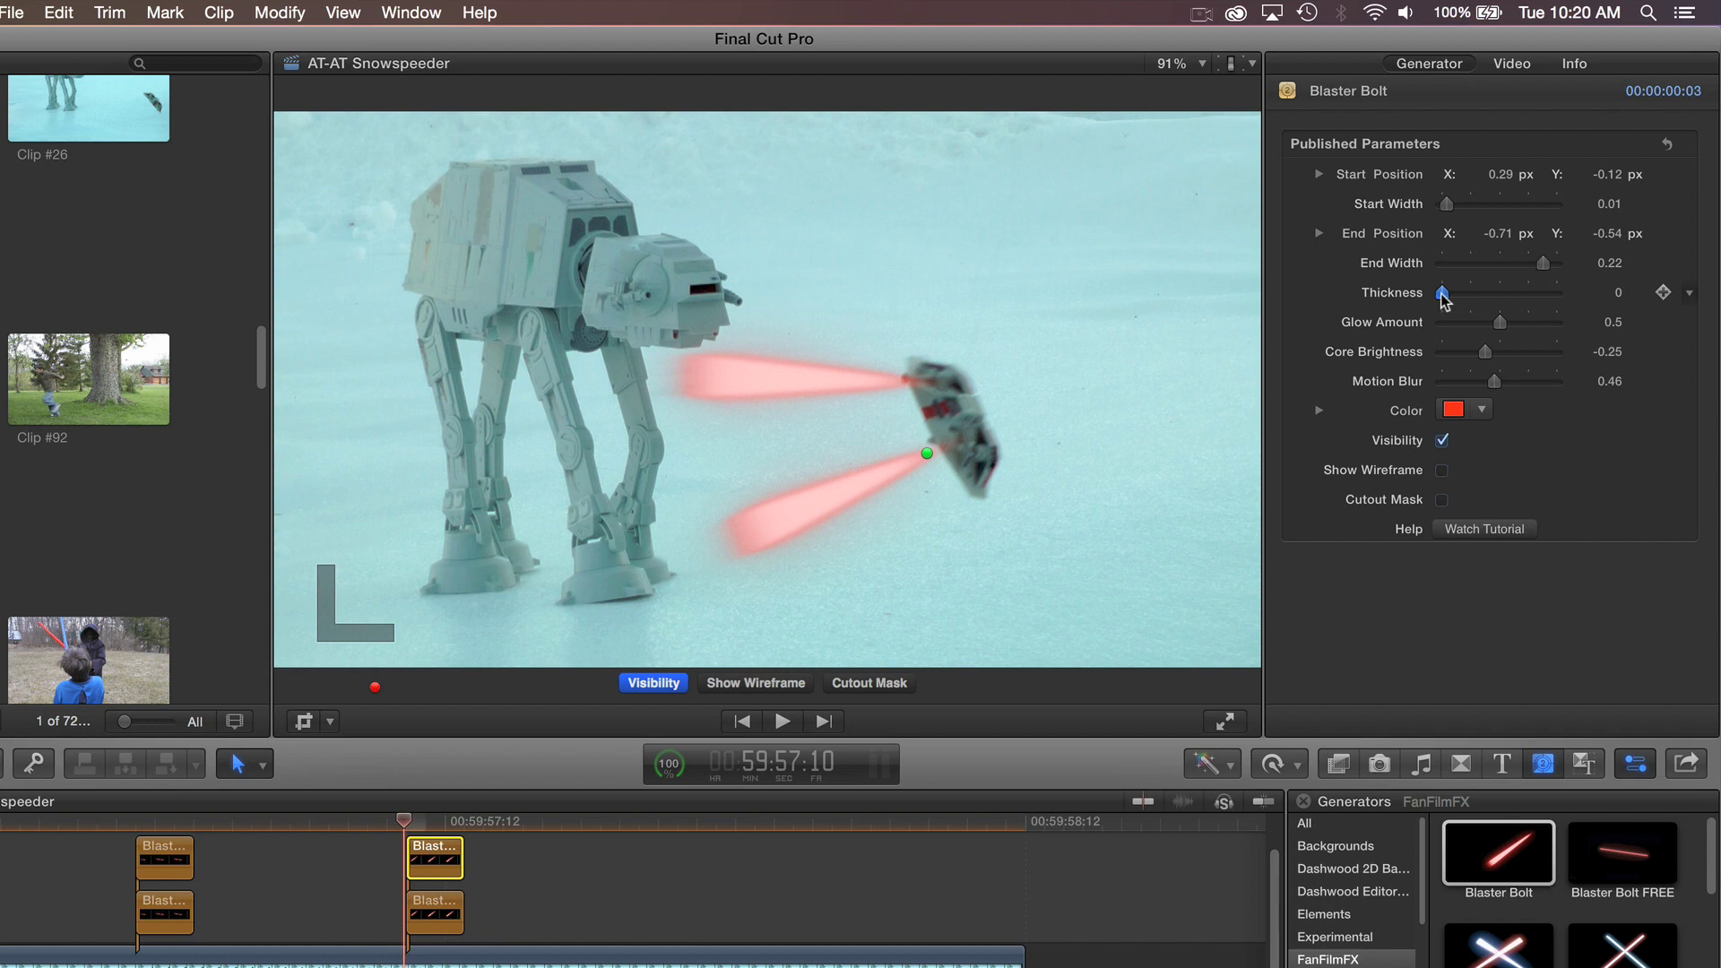
pyautogui.moveTo(1499, 324)
pyautogui.mouseDown()
pyautogui.moveTo(1532, 324)
pyautogui.moveTo(1519, 331)
pyautogui.mouseUp()
pyautogui.moveTo(1485, 352); pyautogui.dragTo(1503, 357)
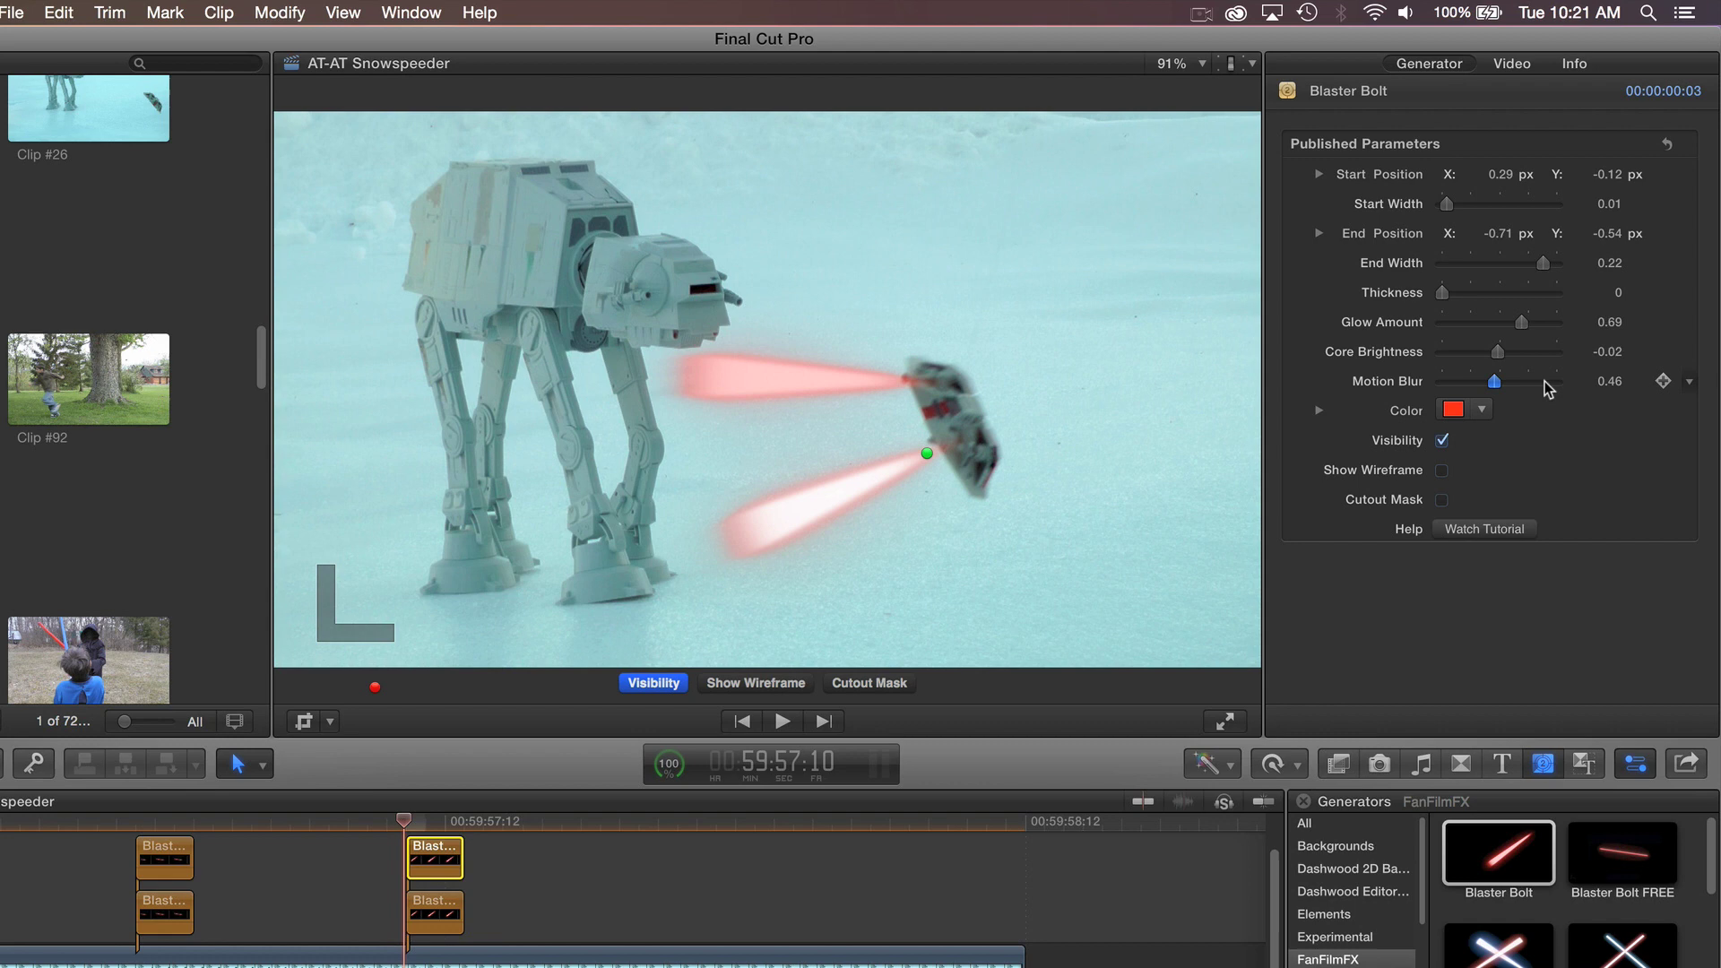
pyautogui.moveTo(1495, 382); pyautogui.dragTo(1573, 386)
# Step: Change the second bolt's colour to a bright light pink
pyautogui.click(1454, 410)
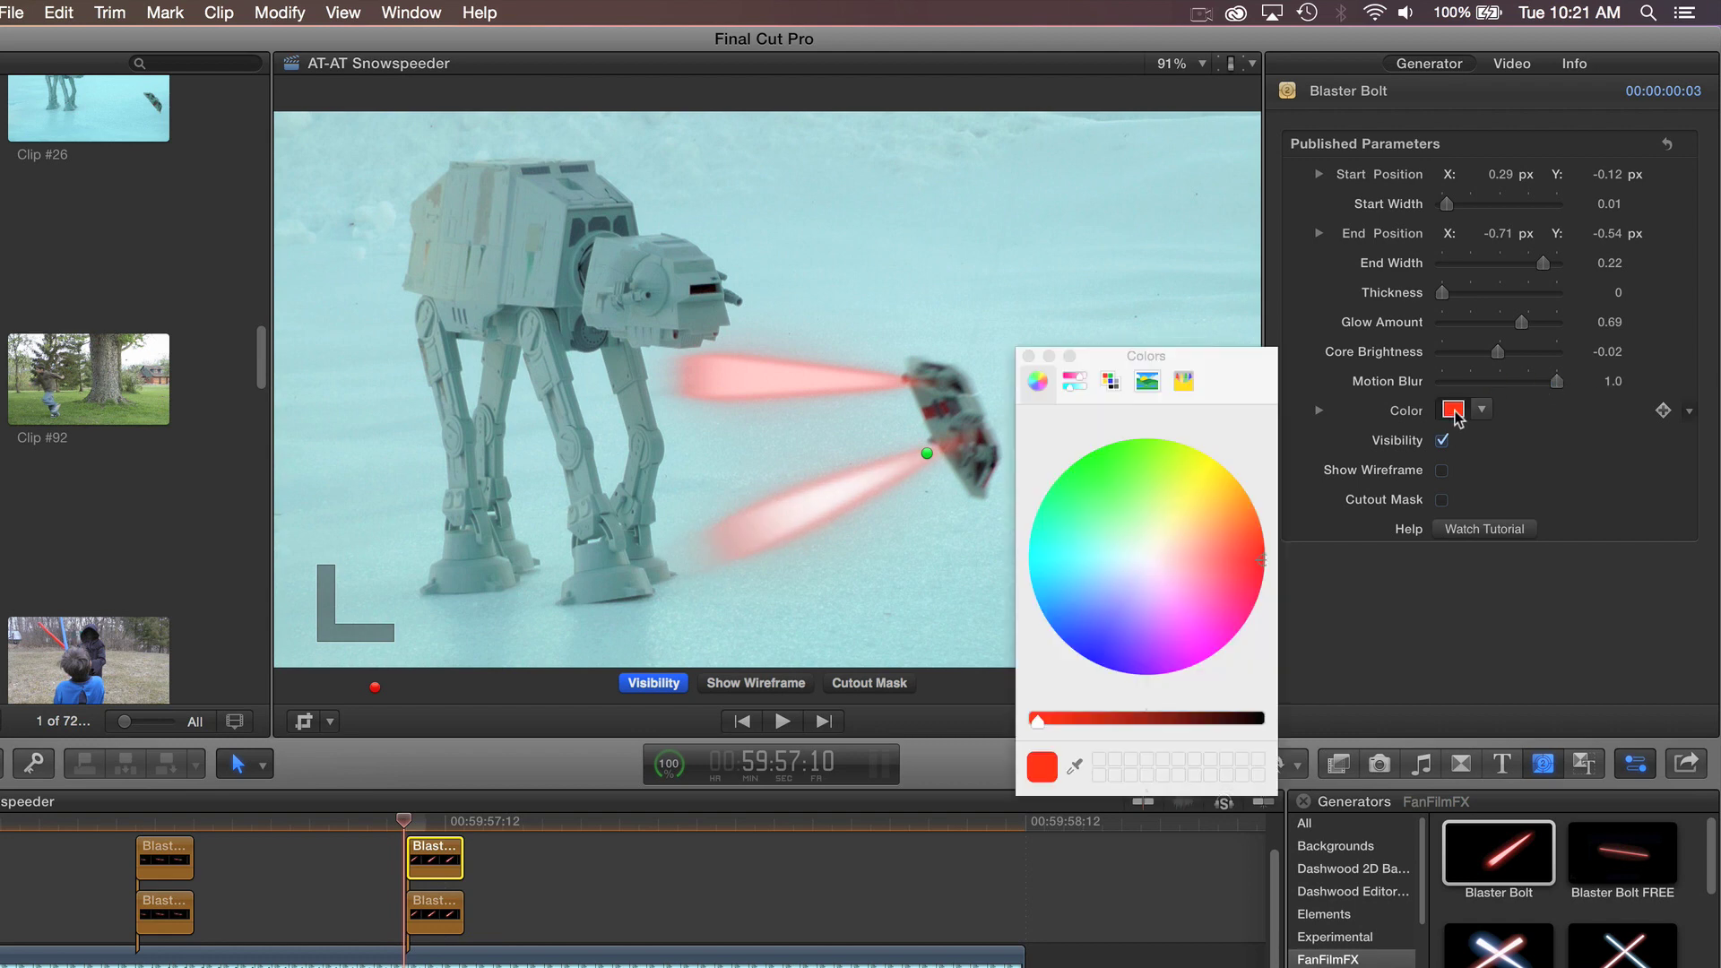
pyautogui.click(1165, 589)
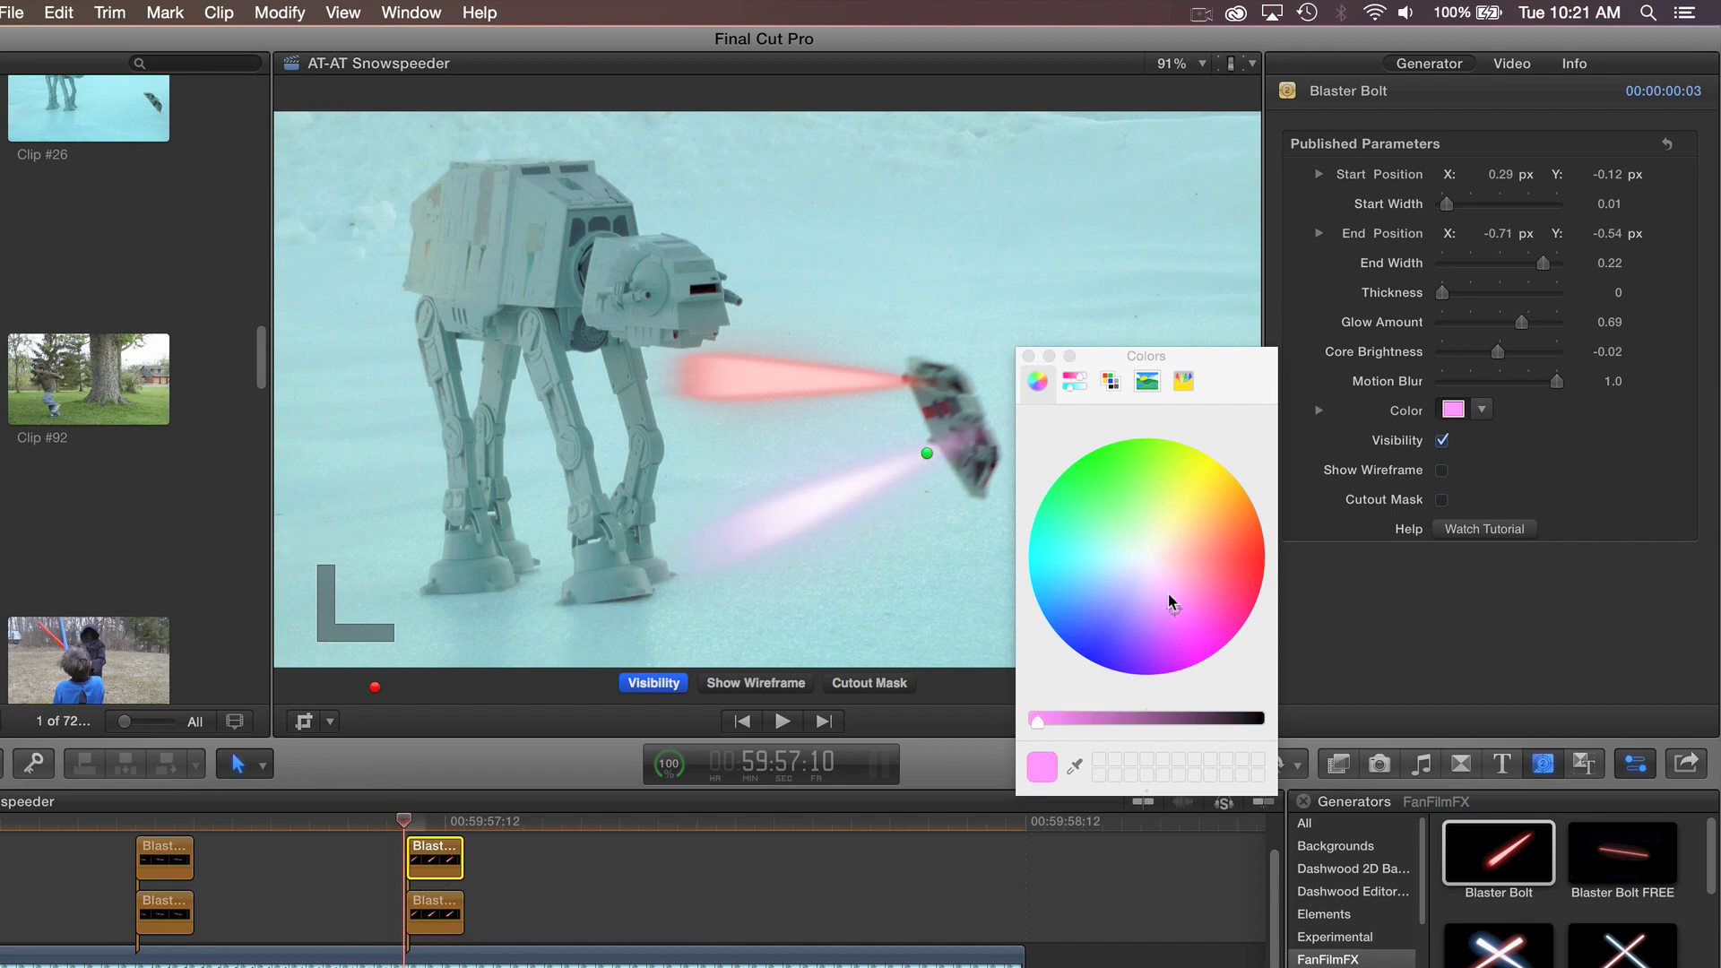
pyautogui.click(1161, 596)
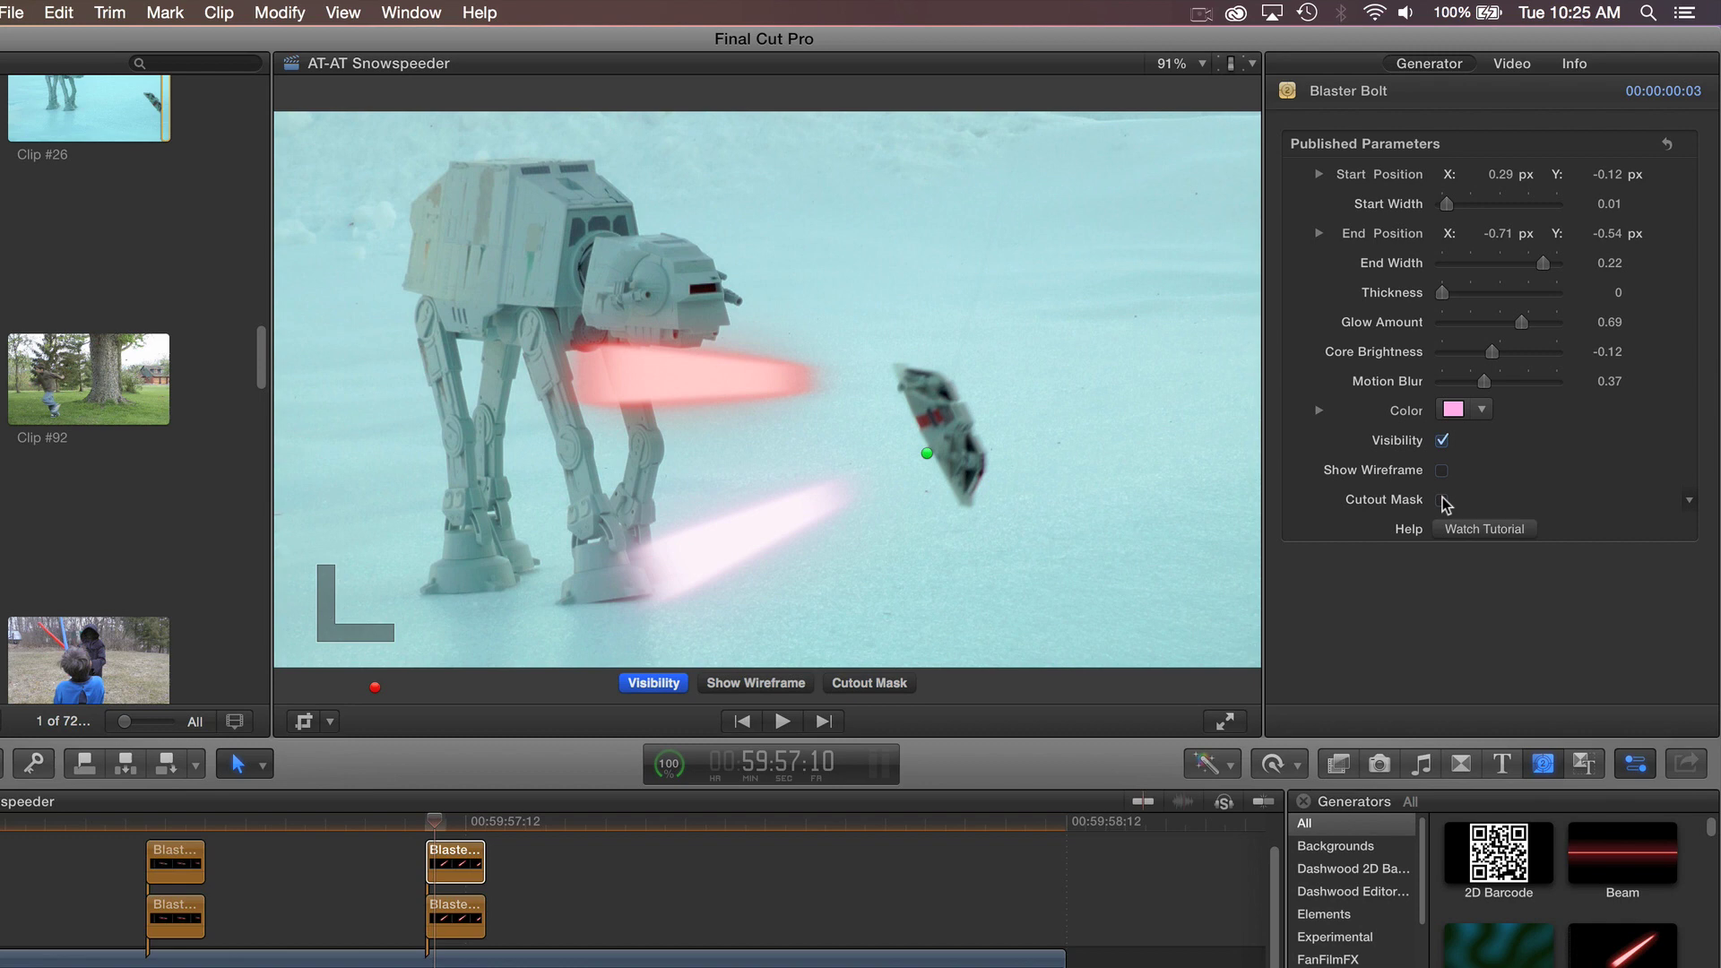
# Step: Enable the lower bolt's Cutout Mask and reshape its four corners around the walker's leg
pyautogui.click(1441, 499)
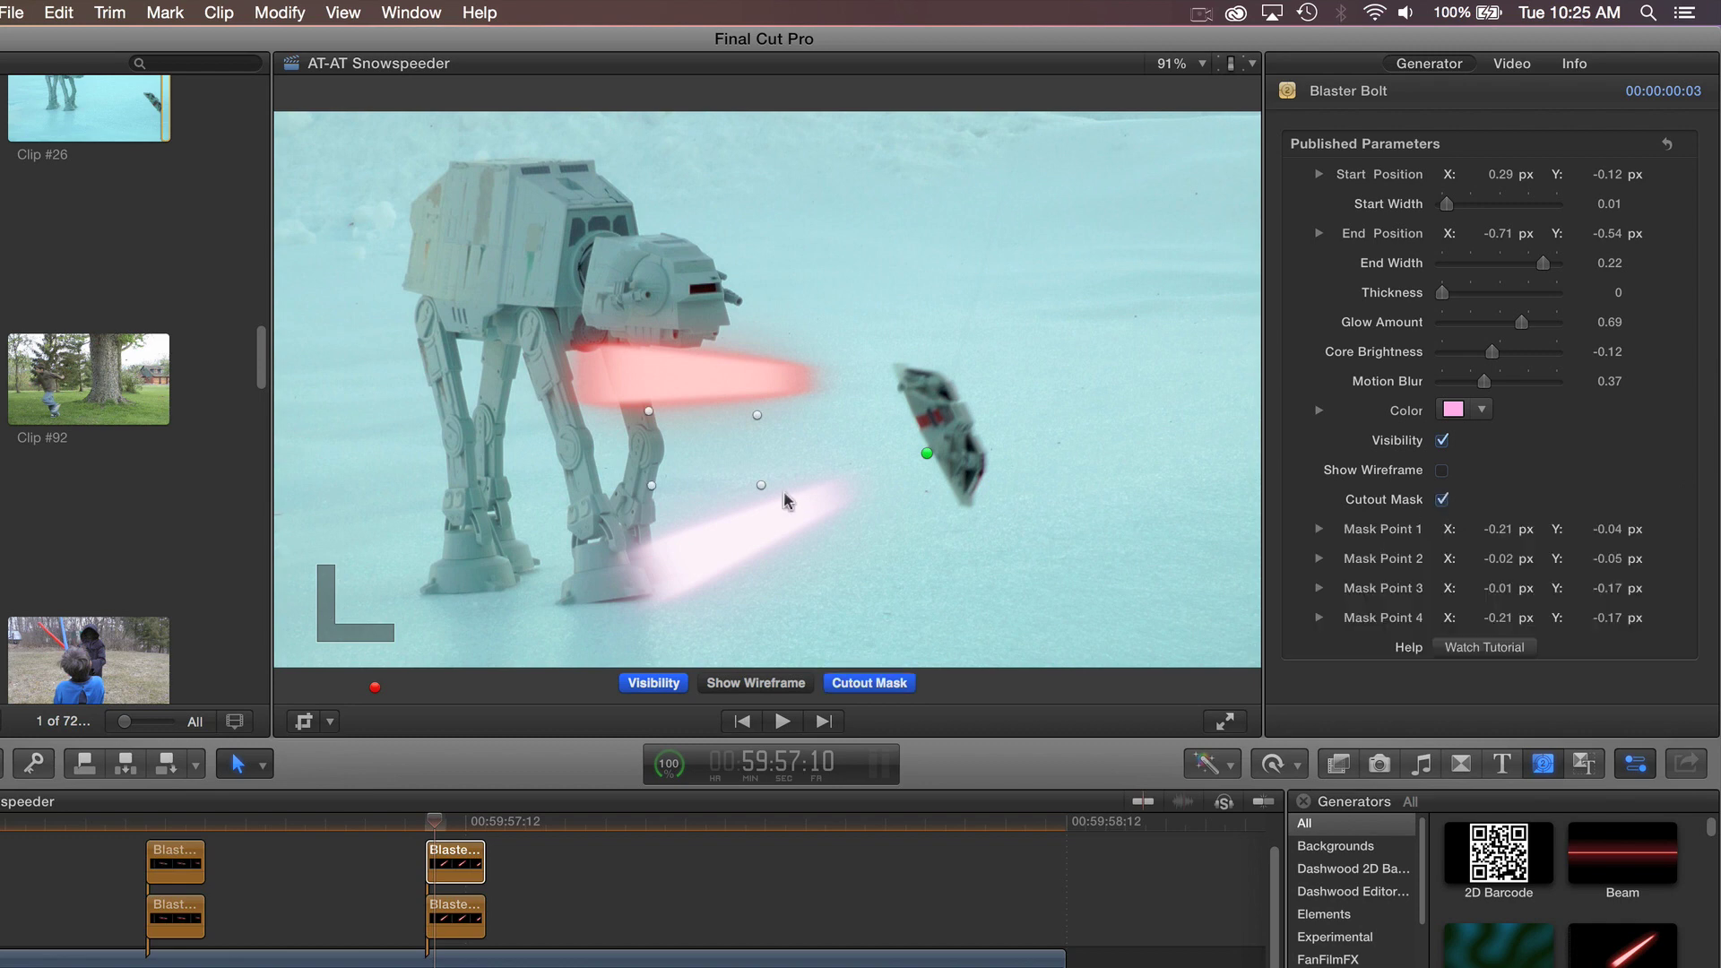
pyautogui.moveTo(760, 491); pyautogui.dragTo(762, 486)
pyautogui.moveTo(810, 575); pyautogui.dragTo(812, 566)
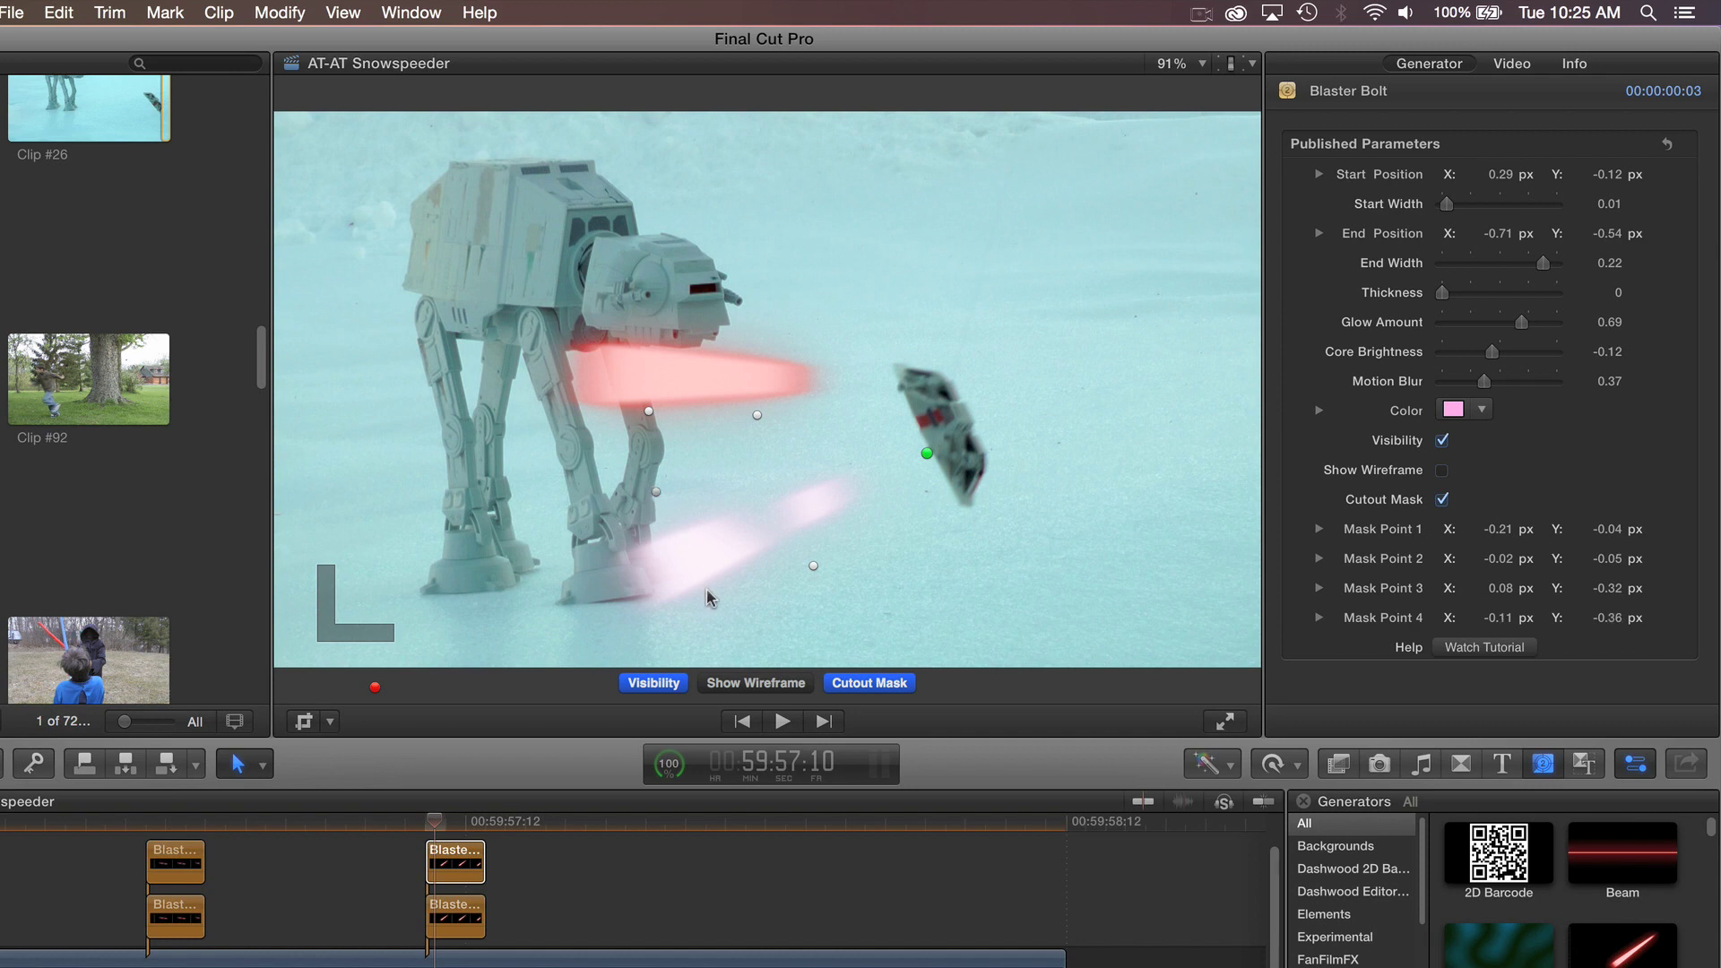
pyautogui.moveTo(710, 599); pyautogui.dragTo(718, 600)
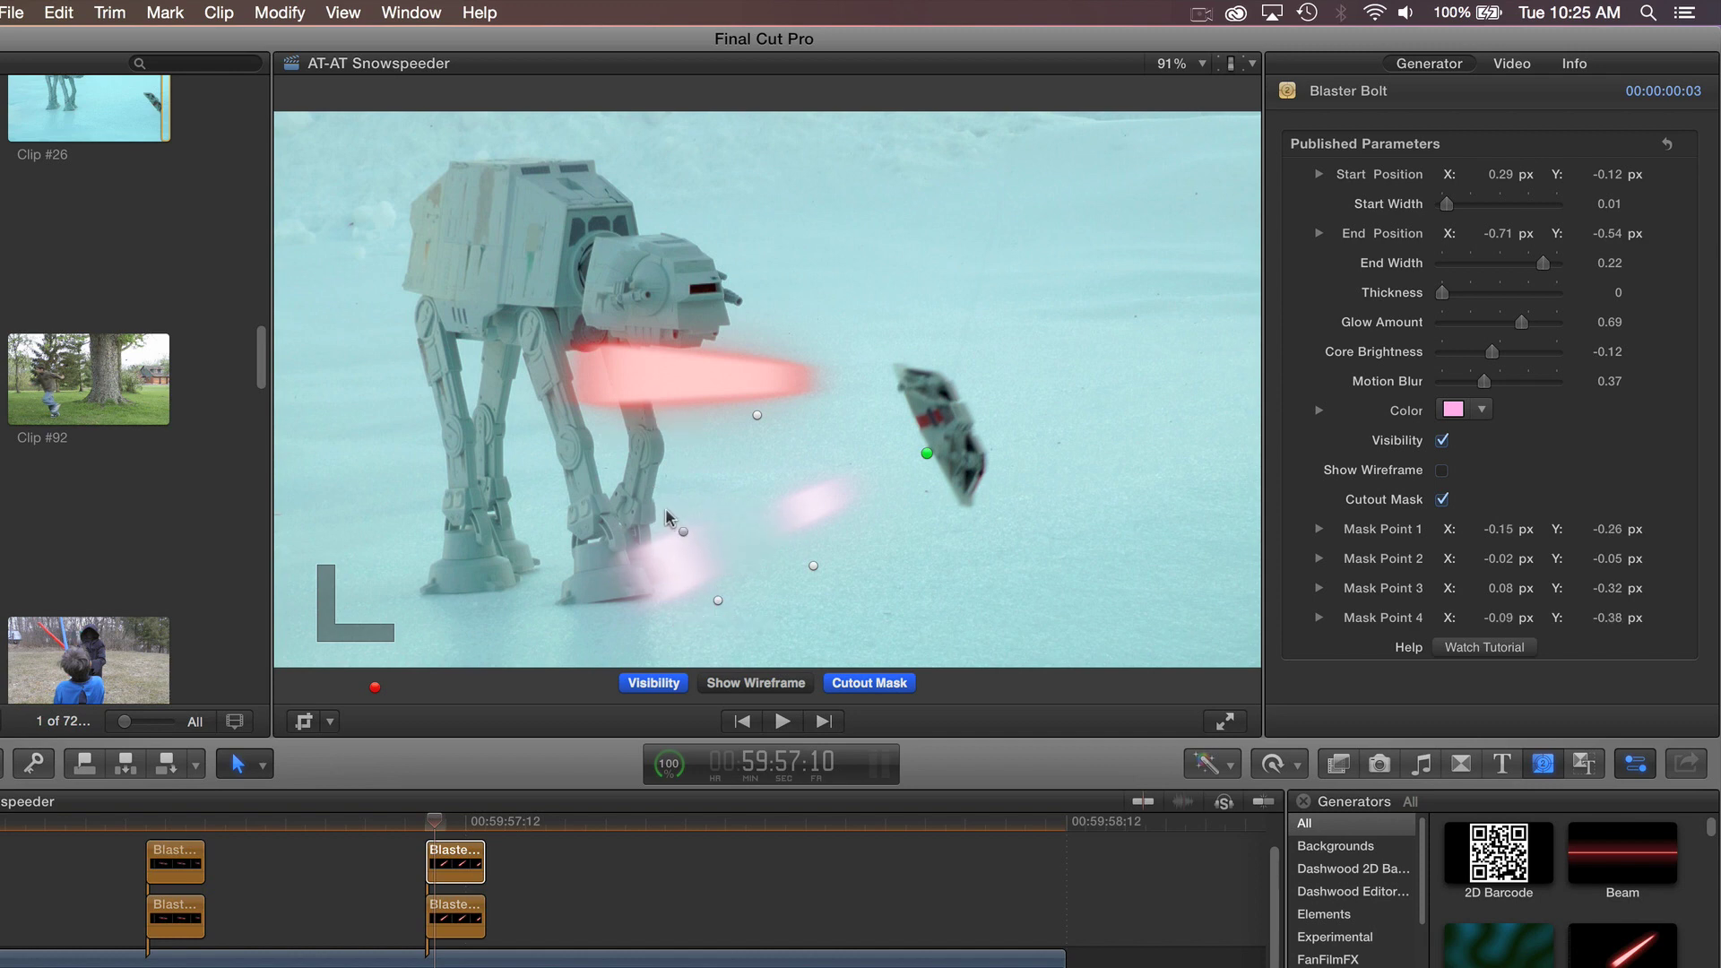
pyautogui.moveTo(646, 426); pyautogui.dragTo(662, 515)
pyautogui.moveTo(755, 414); pyautogui.dragTo(750, 480)
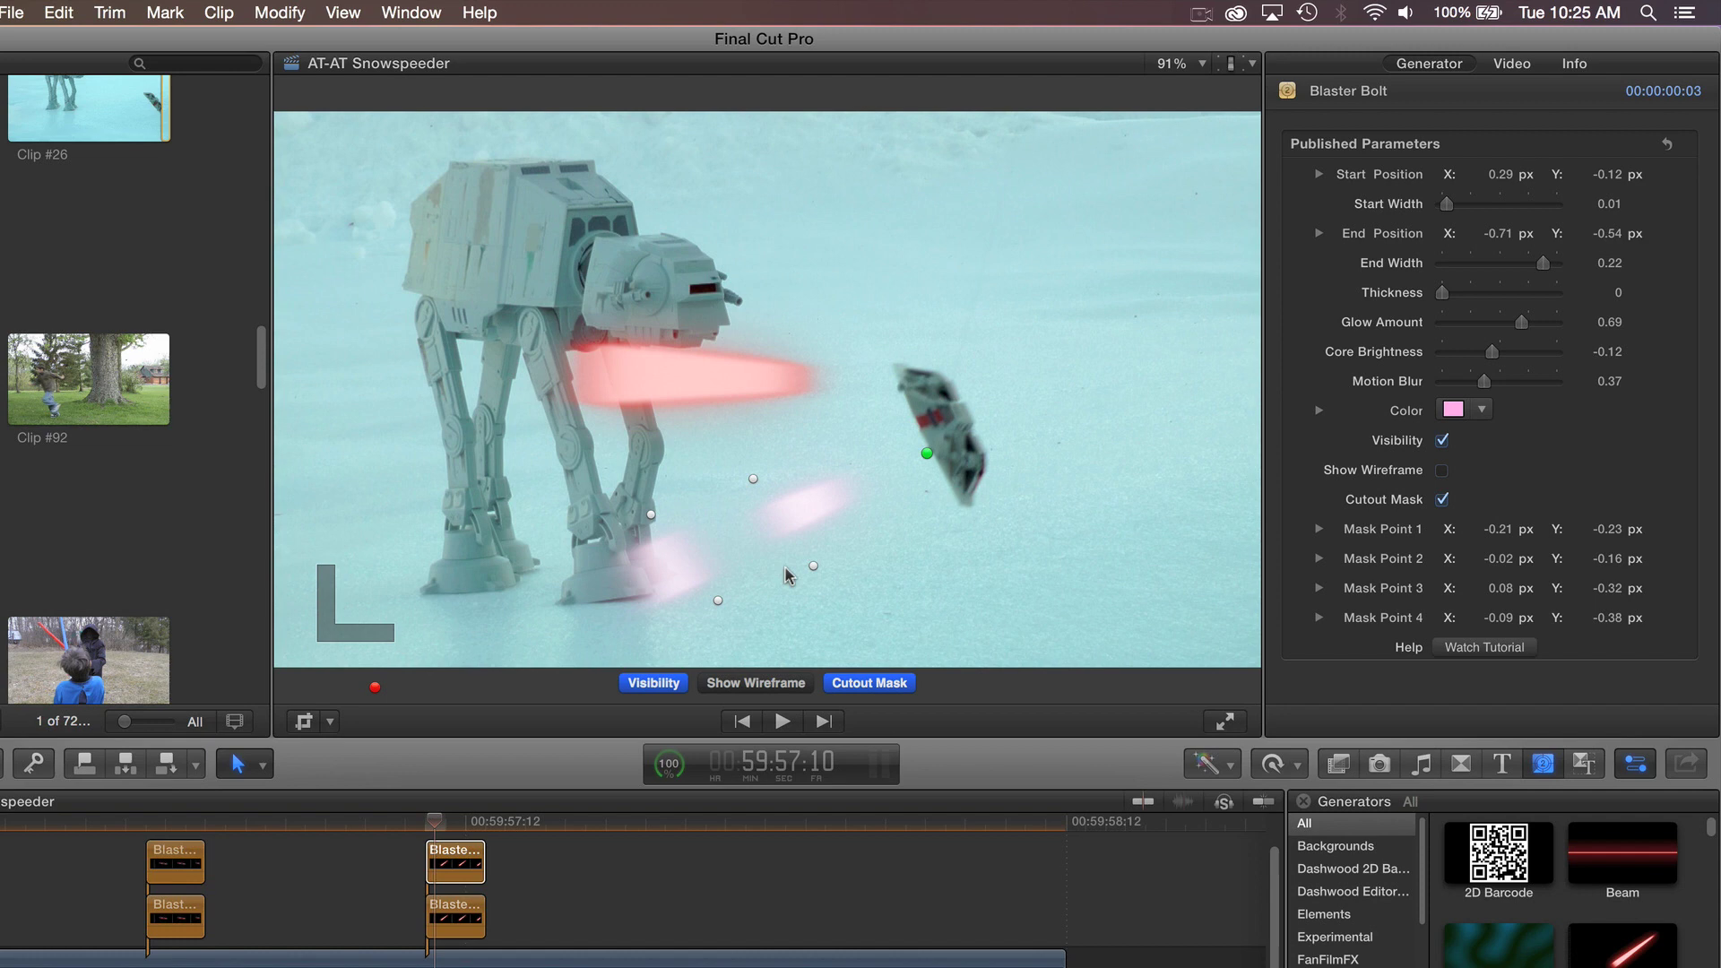